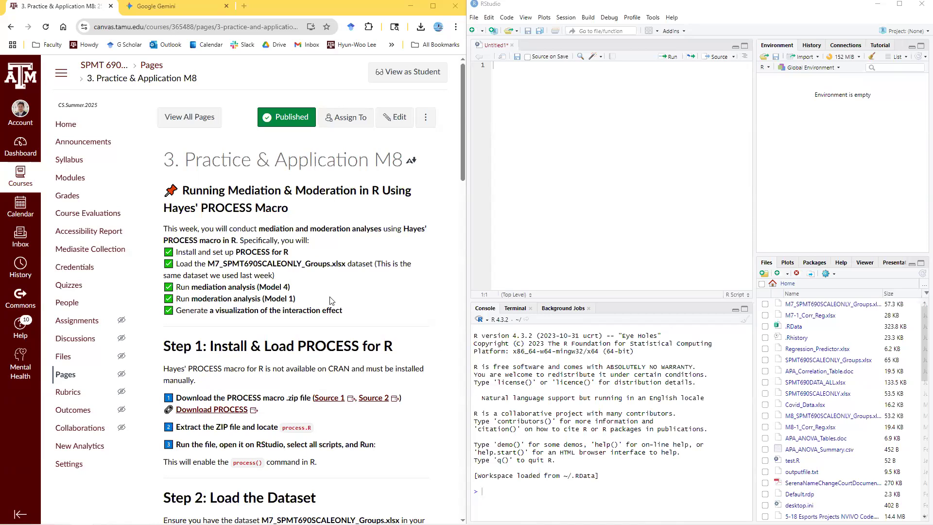
- Download the PROCESS macro zip from the Download PROCESS link in Step 1 and show it in the Downloads folder
left_click_drag(289, 286, 190, 295)
left_click(300, 288)
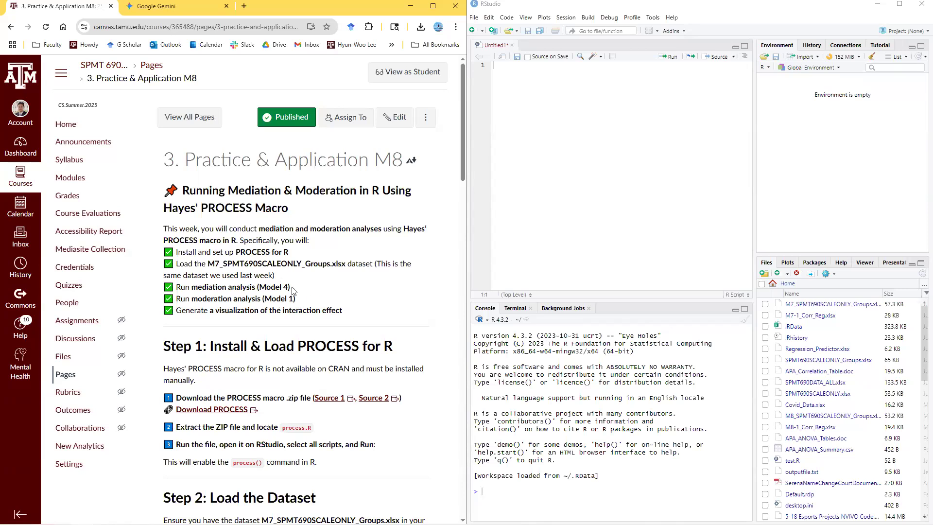
mouse_move(298, 298)
left_mouse_down()
mouse_move(193, 300)
mouse_move(298, 299)
left_mouse_up()
scroll(319, 299, "down", 2)
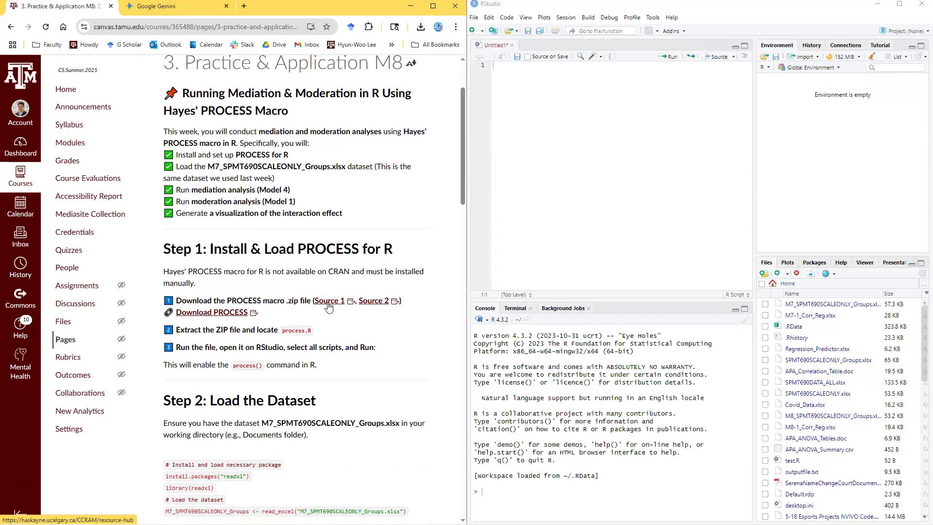
left_click(235, 313)
left_click(396, 53)
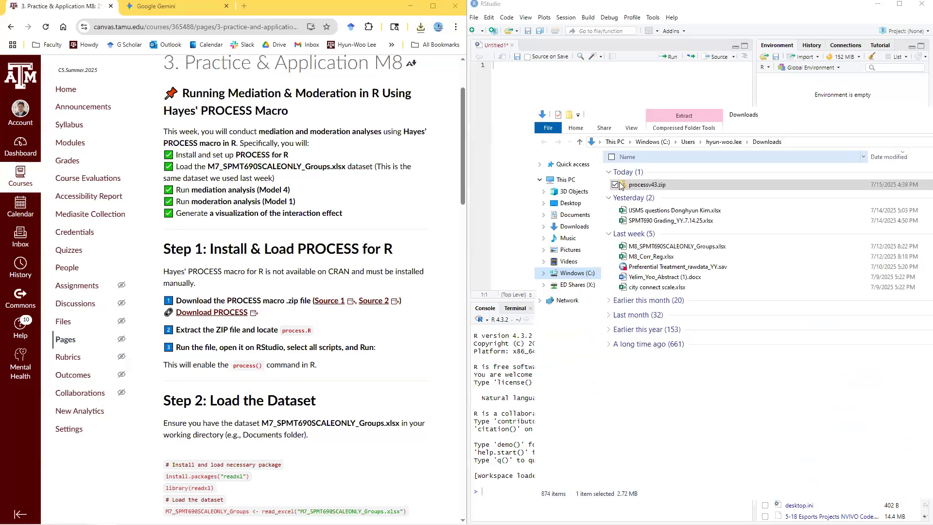
- Open processv43.zip, glance at the model number templates text file, and go into the PROCESS v4.3 for R folder
left_click(609, 197)
left_click(608, 212)
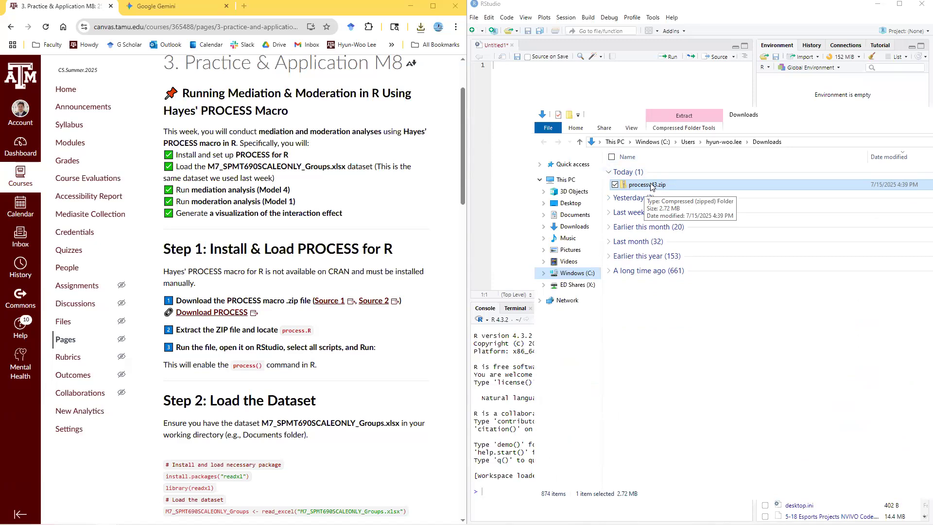
double_click(652, 186)
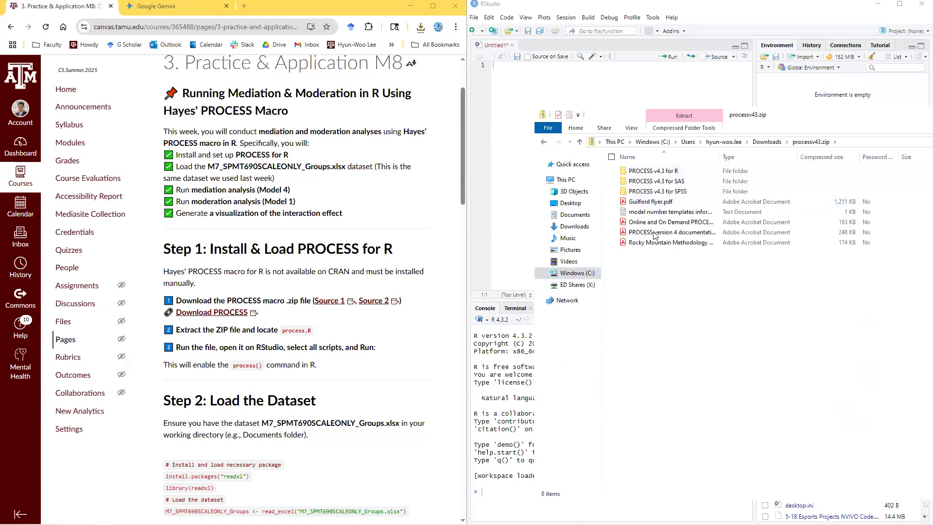
double_click(706, 214)
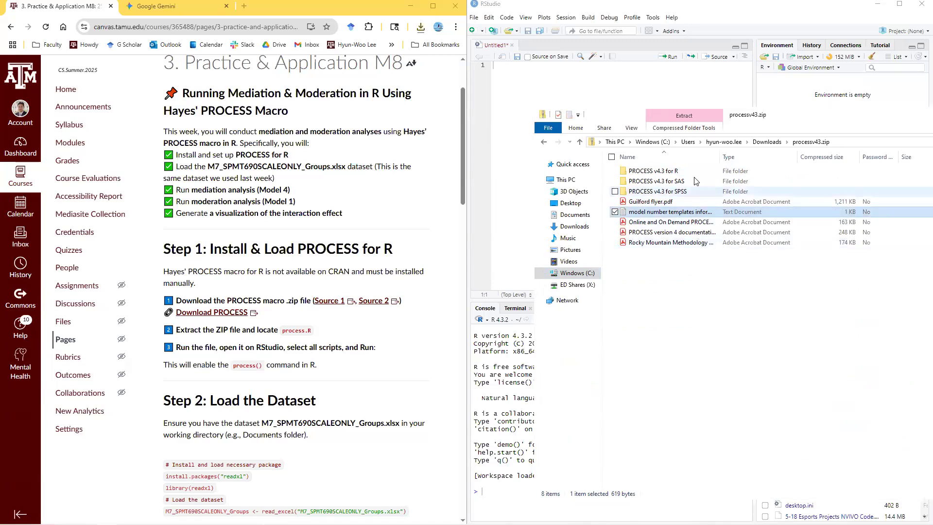
left_click(667, 182)
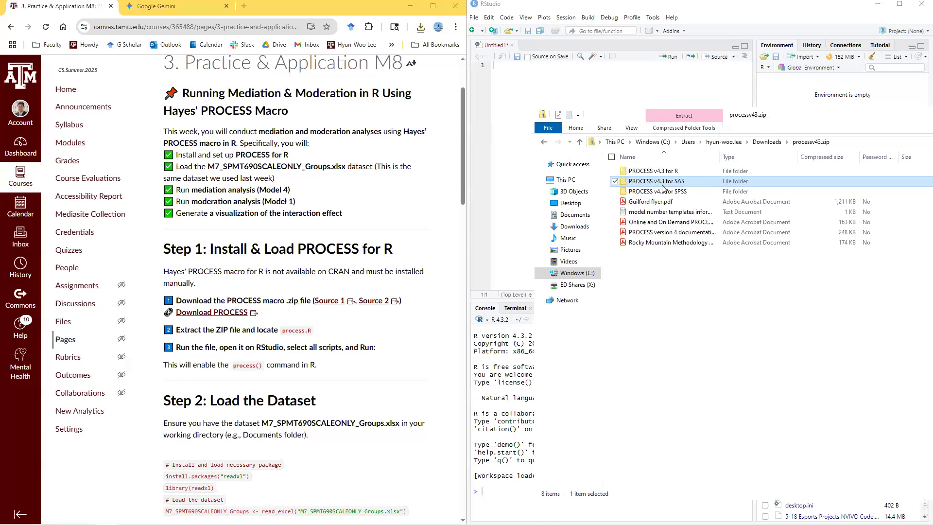
left_click(660, 173)
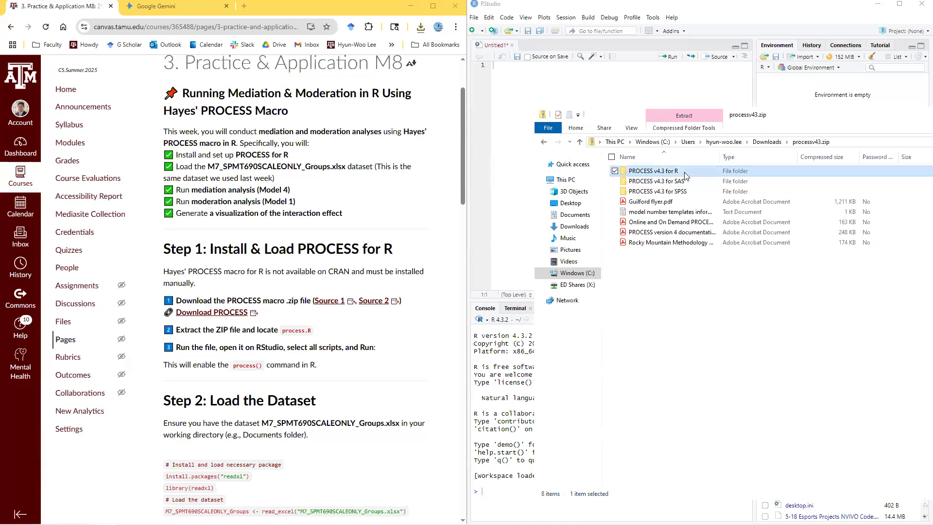
double_click(671, 173)
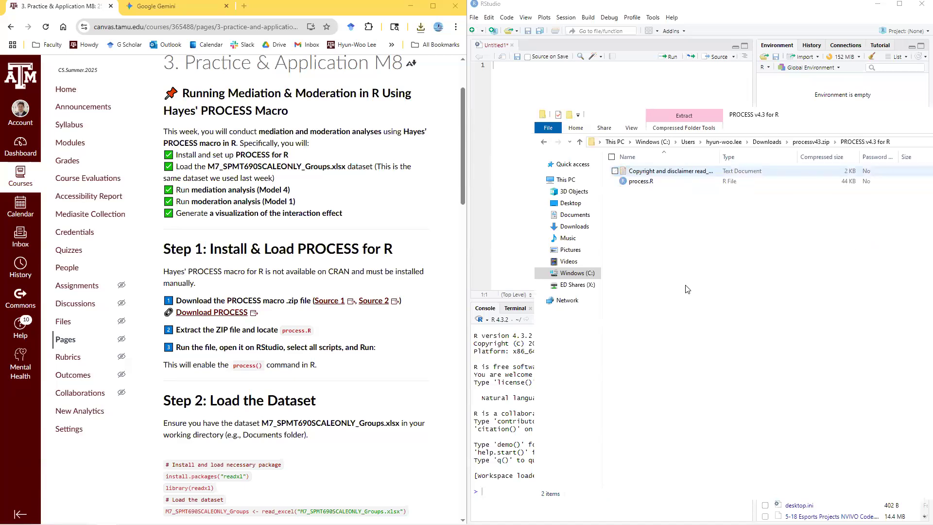
- Open process.R in RStudio, keeping it as the app always used for .R files, and skim the script
double_click(642, 181)
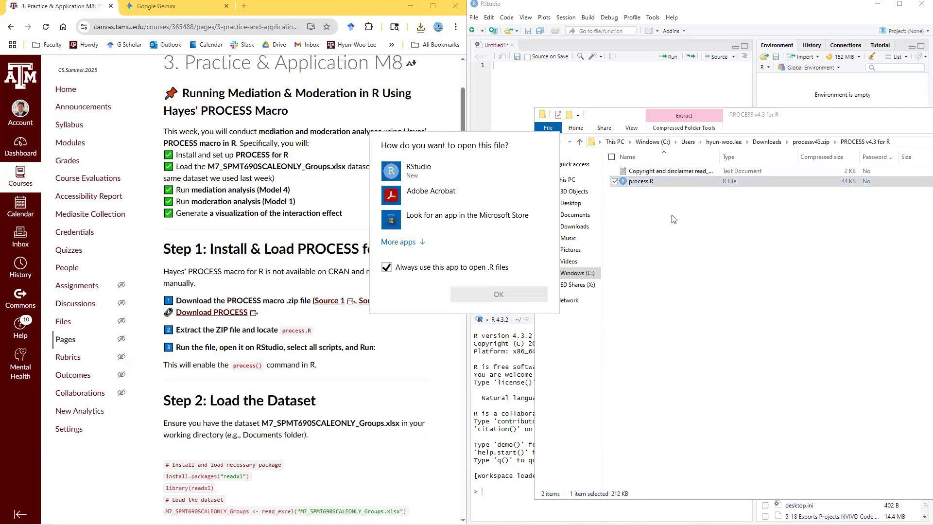
left_click(436, 175)
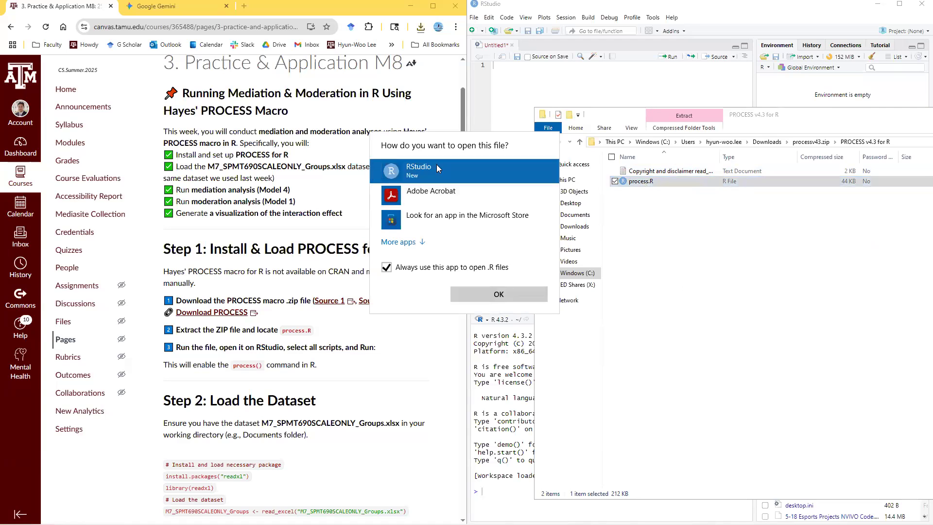
left_click(506, 296)
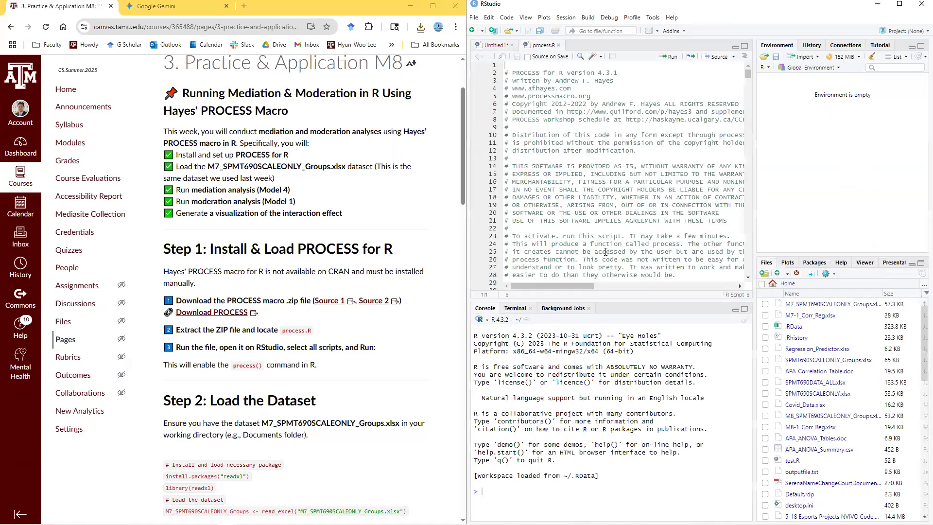
scroll(611, 236, "down", 5)
scroll(611, 237, "up", 5)
scroll(612, 237, "down", 5)
scroll(618, 236, "up", 5)
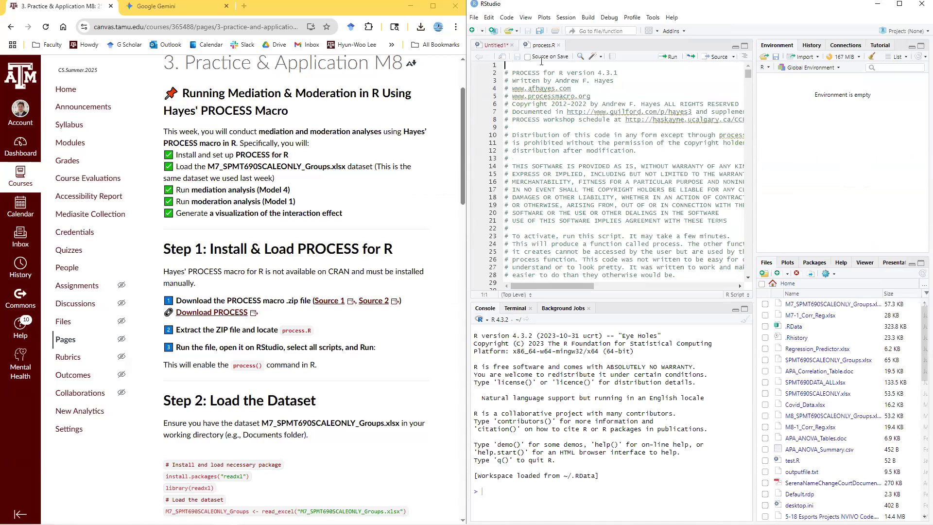
- Open processv43.zip from the Downloads folder through RStudio's open-file dialog
left_click(475, 18)
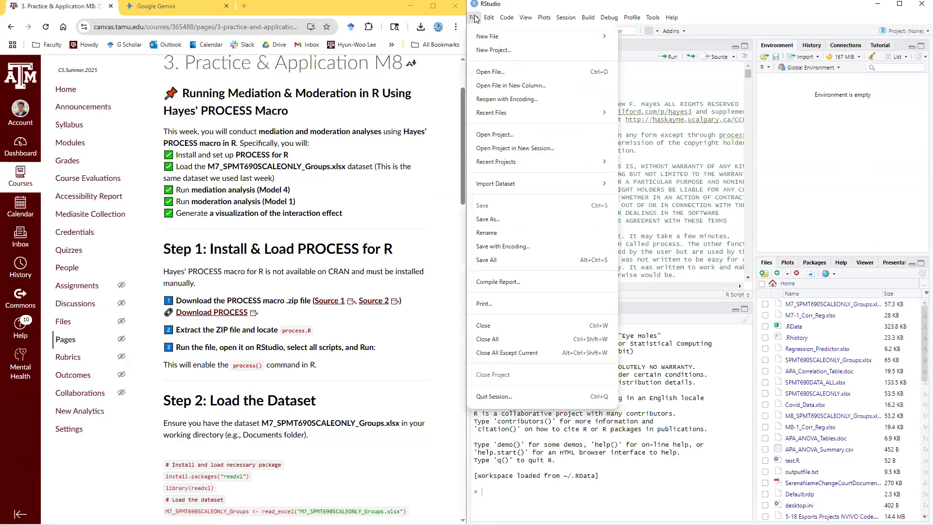
left_click(492, 72)
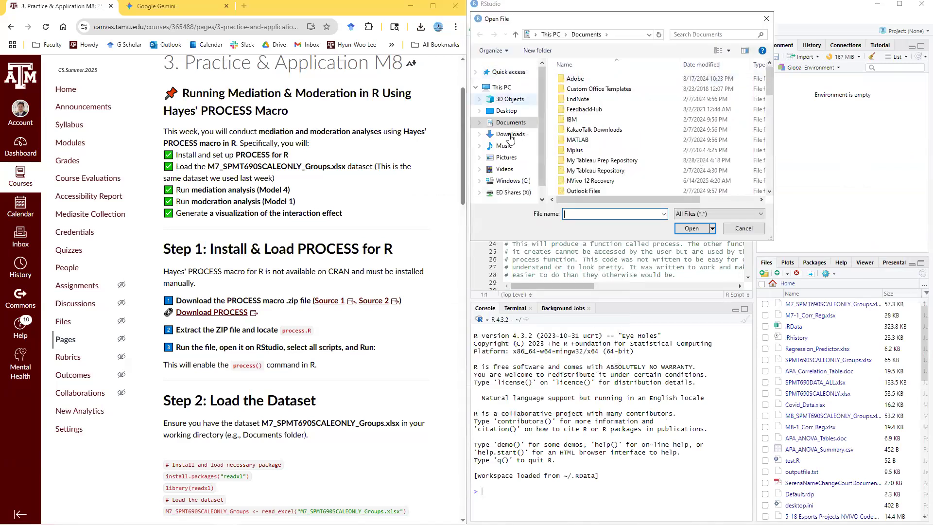
left_click(511, 134)
left_click(585, 110)
double_click(583, 108)
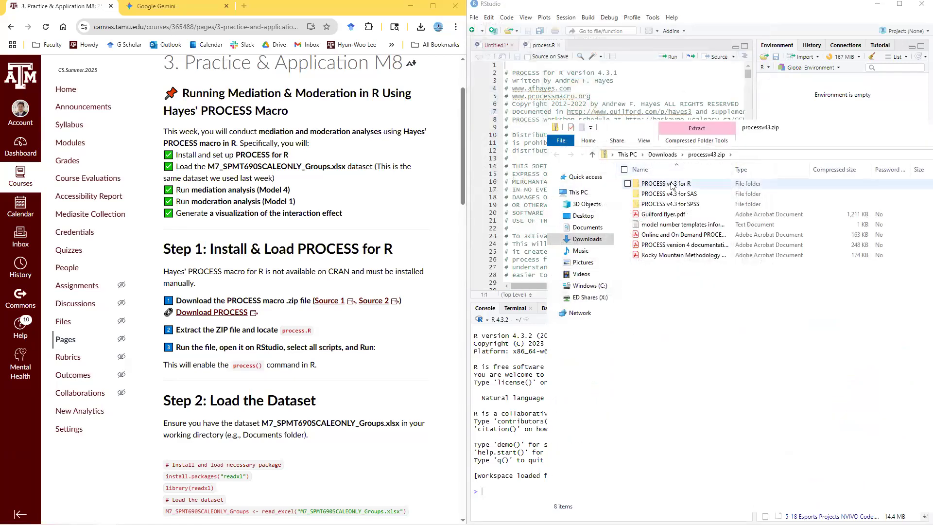
- Copy process.R from the zip's PROCESS v4.3 for R folder into Downloads, replacing the existing file
double_click(674, 184)
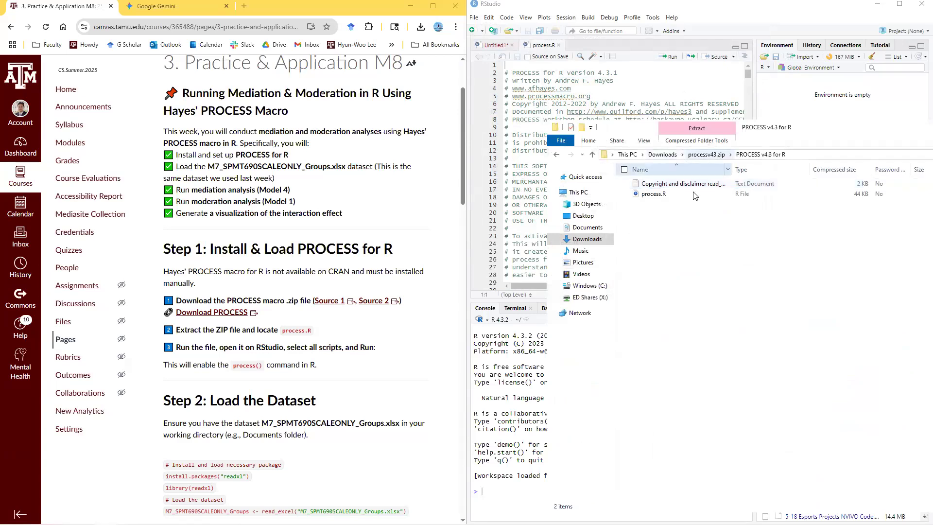
left_click(653, 194)
left_click(662, 155)
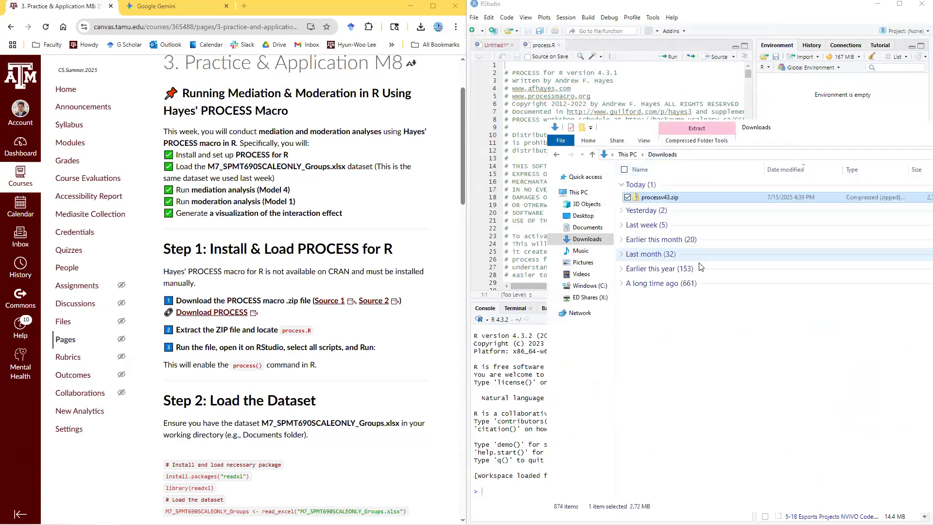
key("ctrl+v")
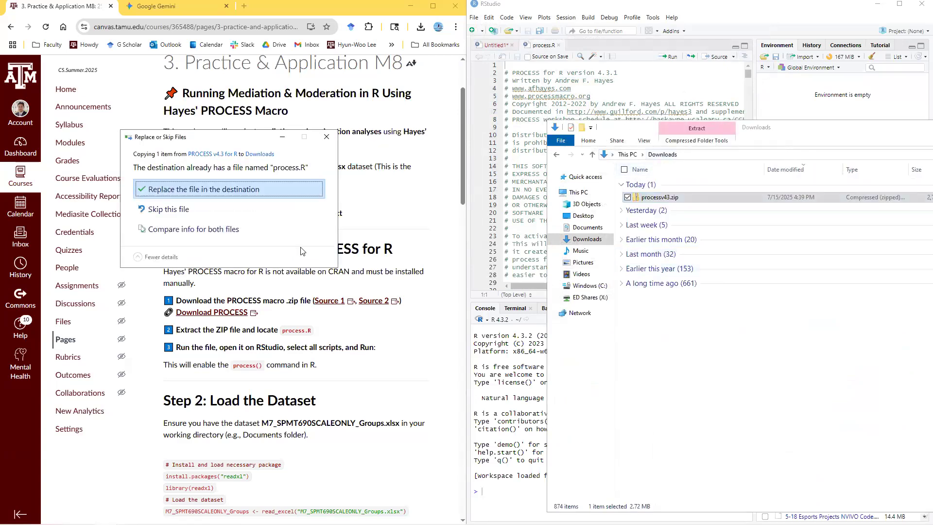
left_click(210, 189)
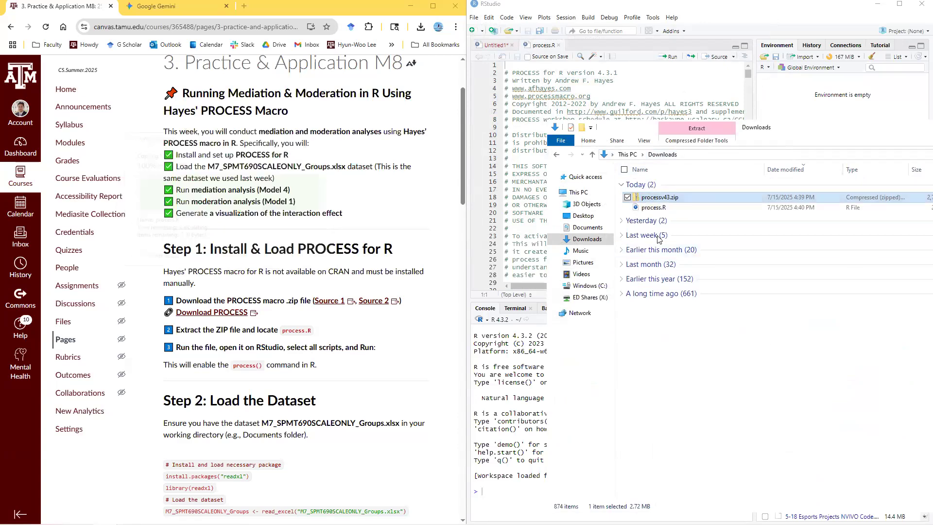
left_click(660, 207)
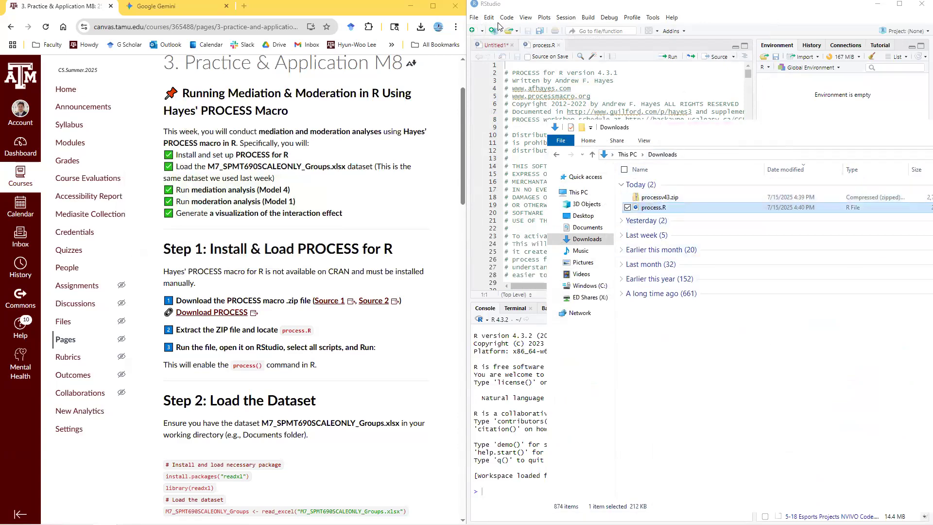
- Open process.R from the Downloads folder in RStudio and skim through the script
left_click(478, 19)
left_click(494, 73)
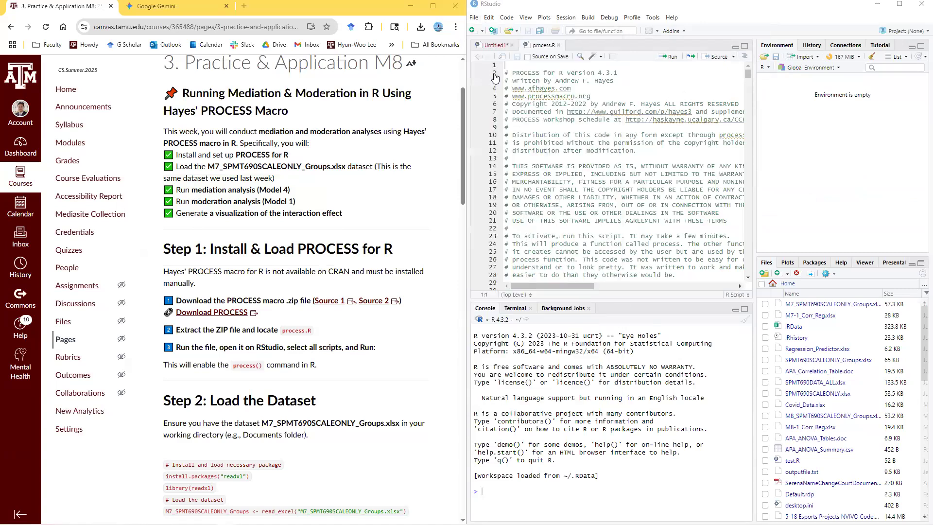
left_click(581, 100)
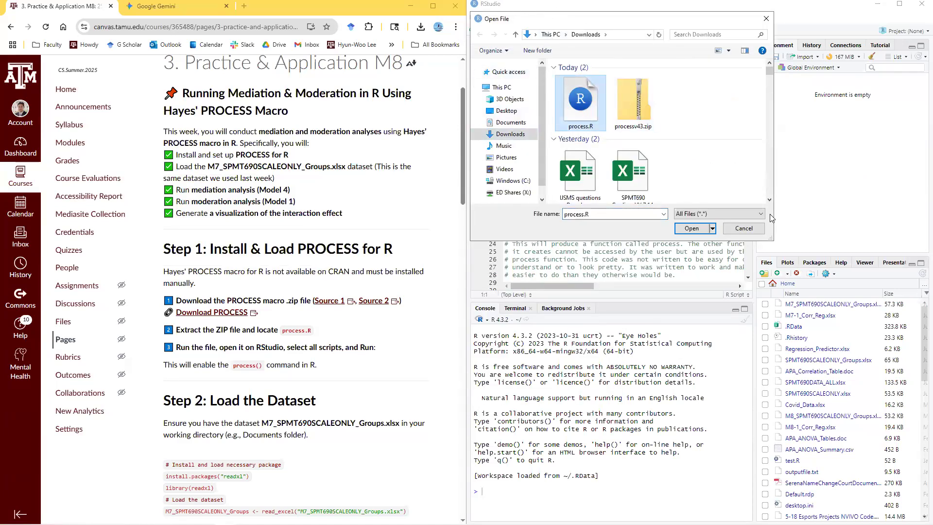
left_click(692, 229)
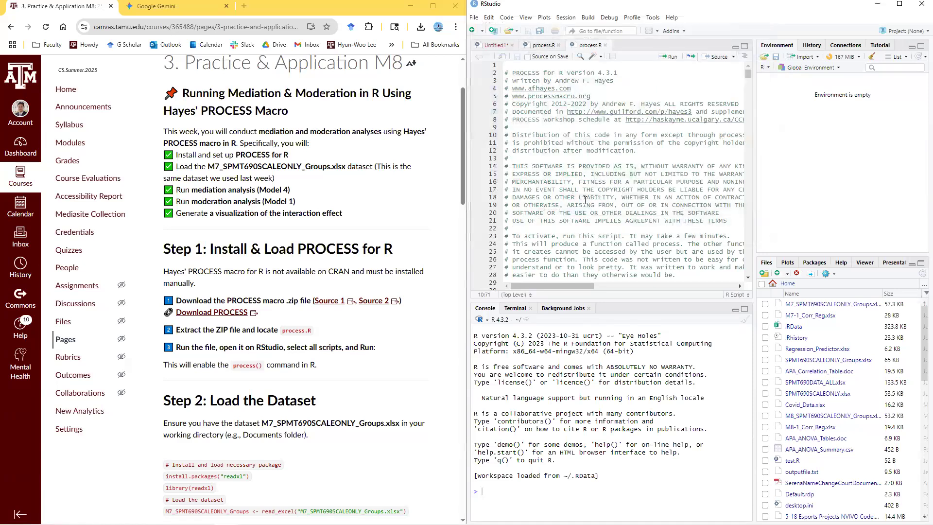
scroll(590, 162, "down", 7)
scroll(623, 150, "up", 7)
- Select the entire process.R script and run it
left_click(533, 66)
left_click_drag(748, 74, 694, 49)
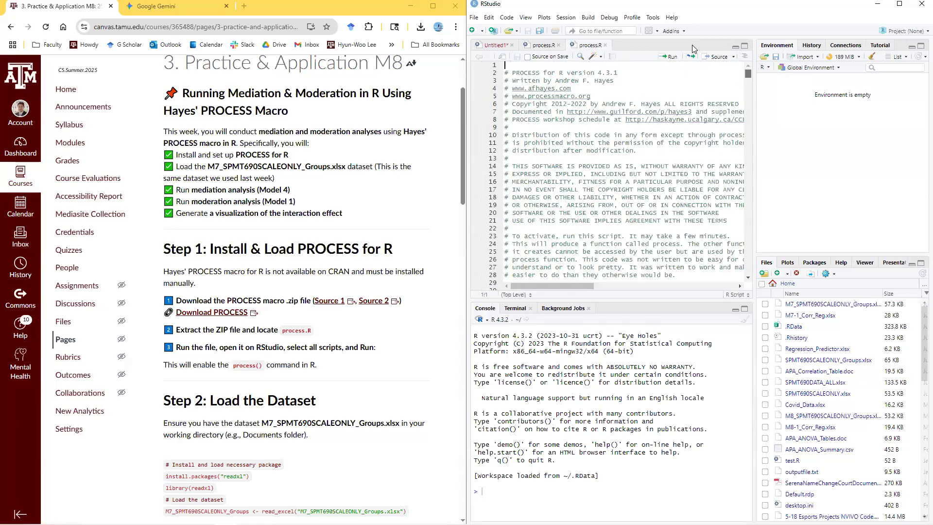
right_click(572, 70)
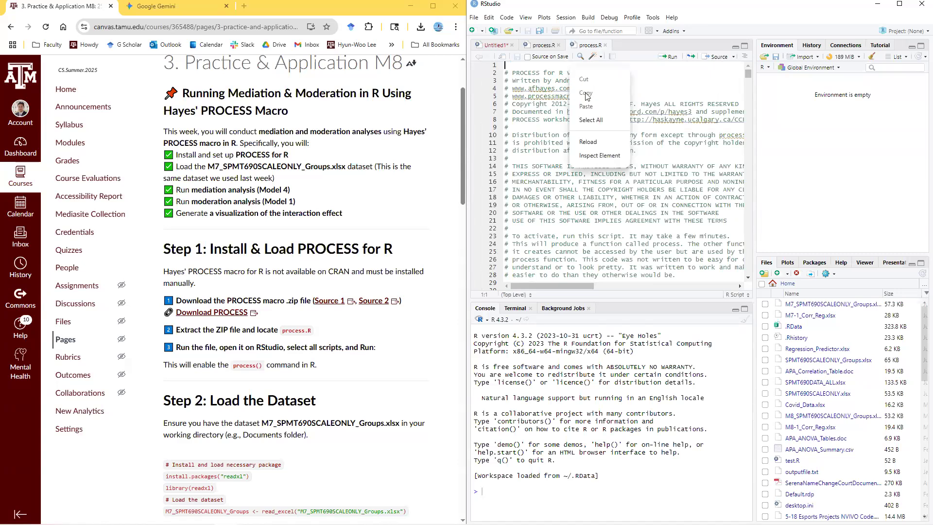
left_click(588, 120)
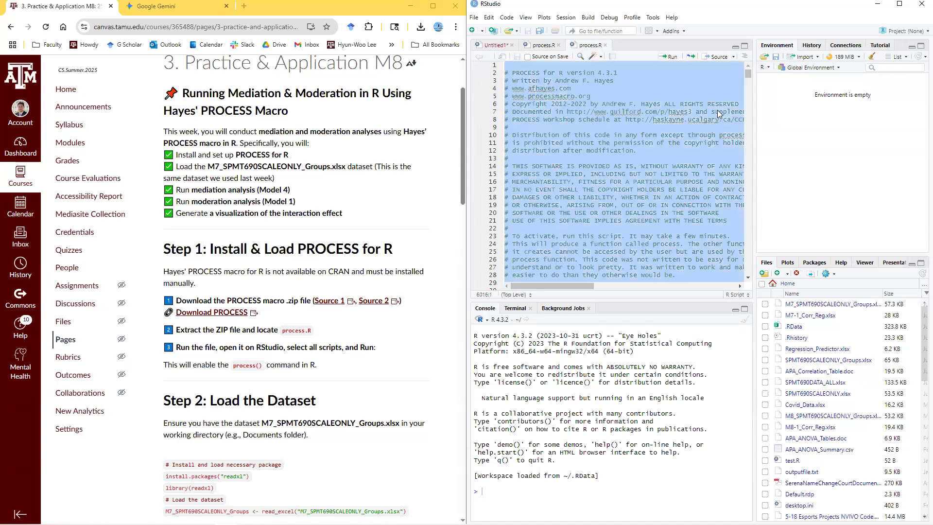
left_click(671, 57)
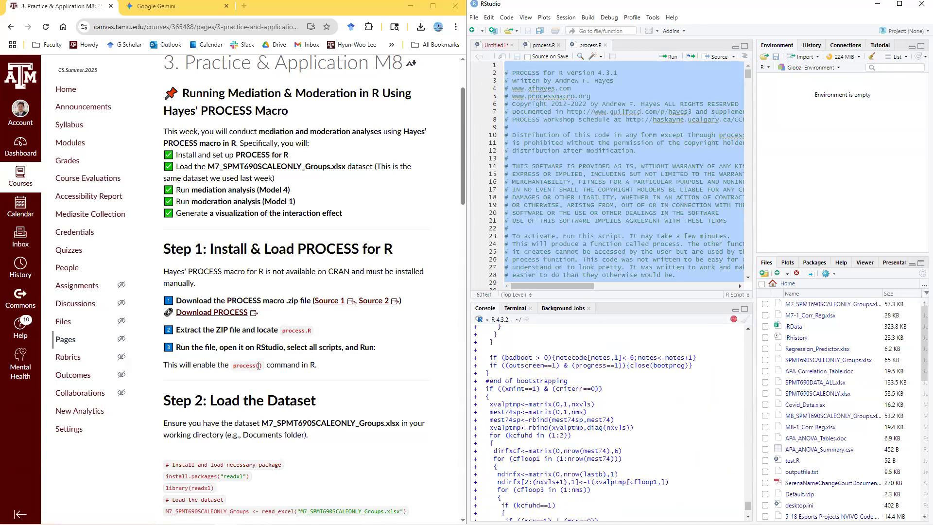
- Review the Step 1 note on the course page about enabling the process() command while the script runs
left_click_drag(235, 365, 263, 366)
left_click_drag(320, 366, 230, 365)
left_click(167, 365)
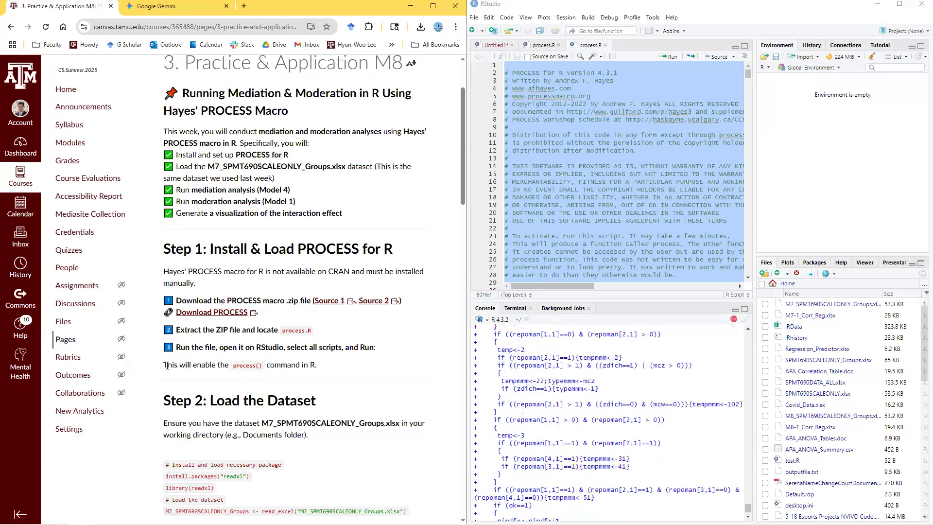
left_click_drag(168, 366, 300, 365)
left_click(323, 372)
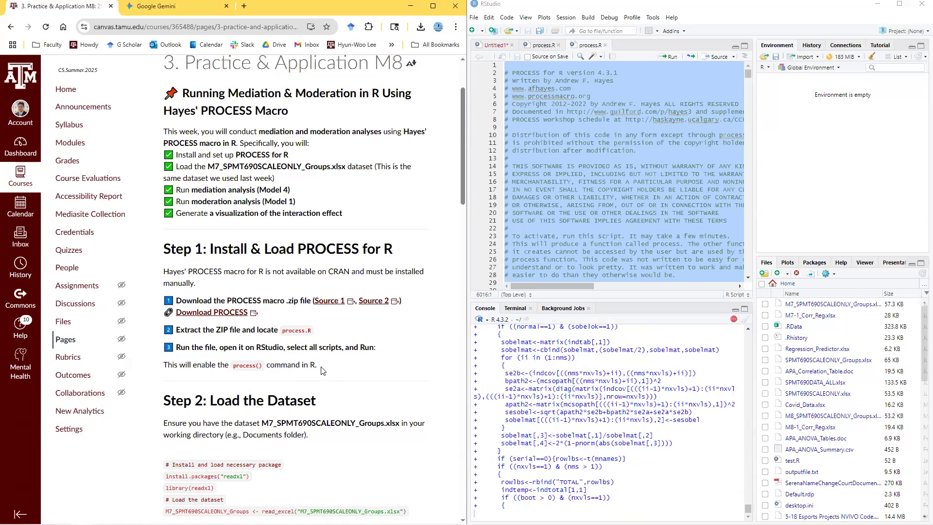
scroll(283, 353, "down", 1)
left_click_drag(270, 317, 233, 322)
left_click(232, 324)
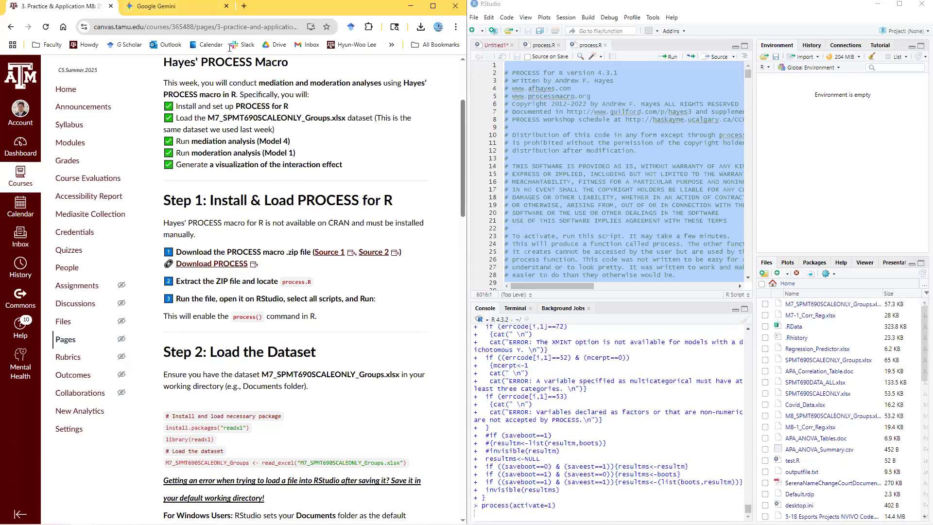
- Search Google for "hayes process models" in a new browser tab and show the image results
left_click(244, 6)
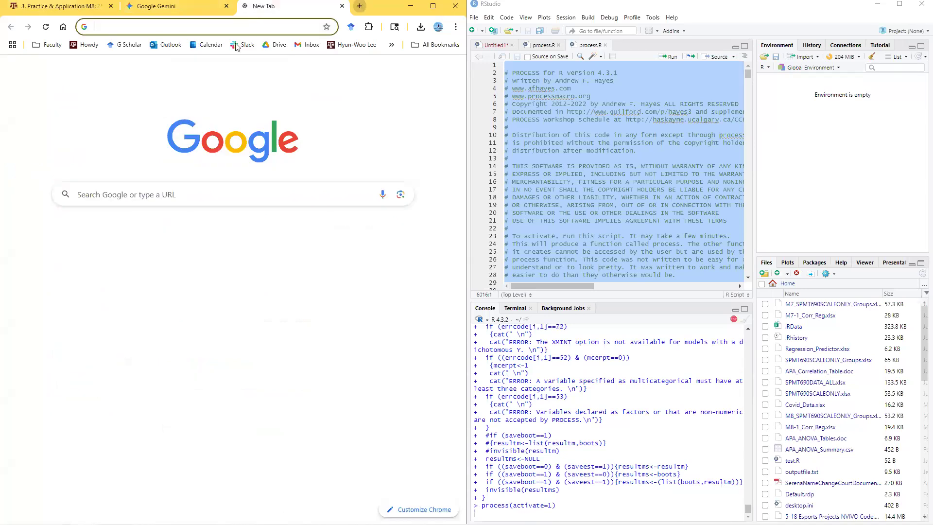
left_click(164, 198)
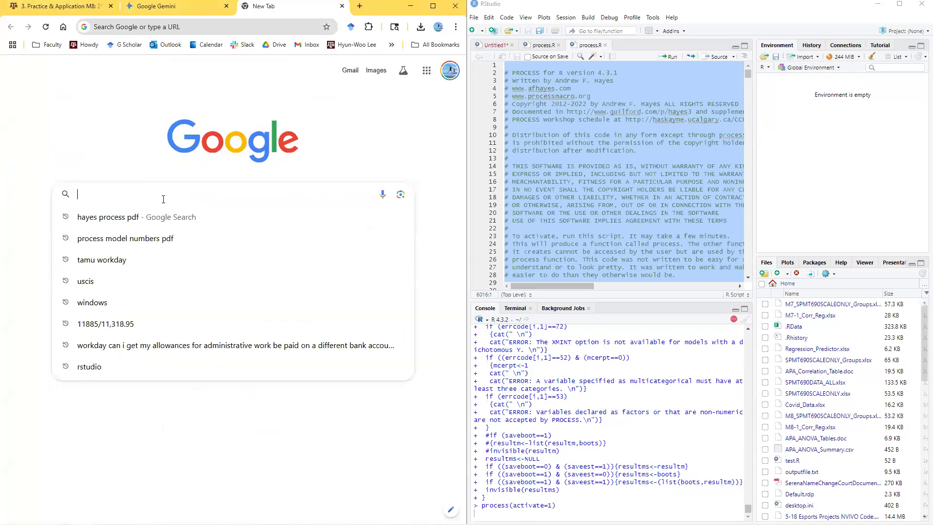
type("hayes pr")
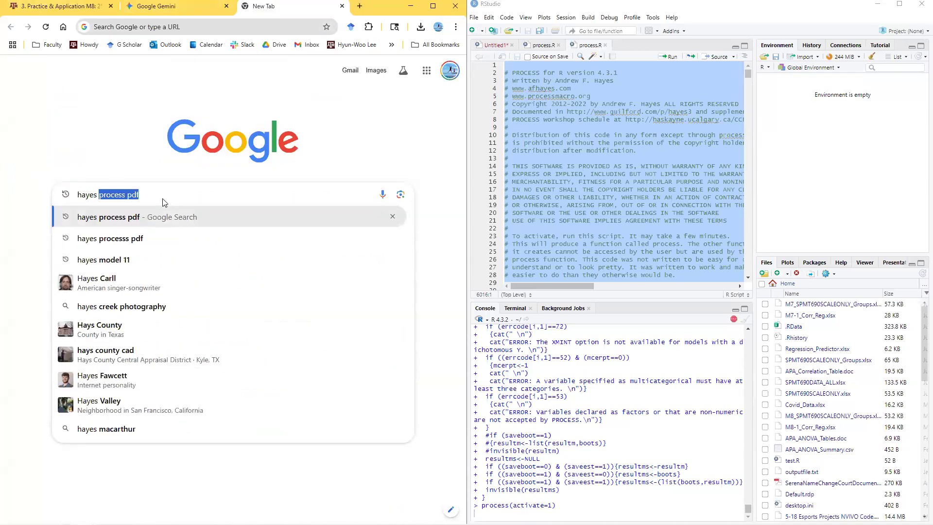
type("ocess models")
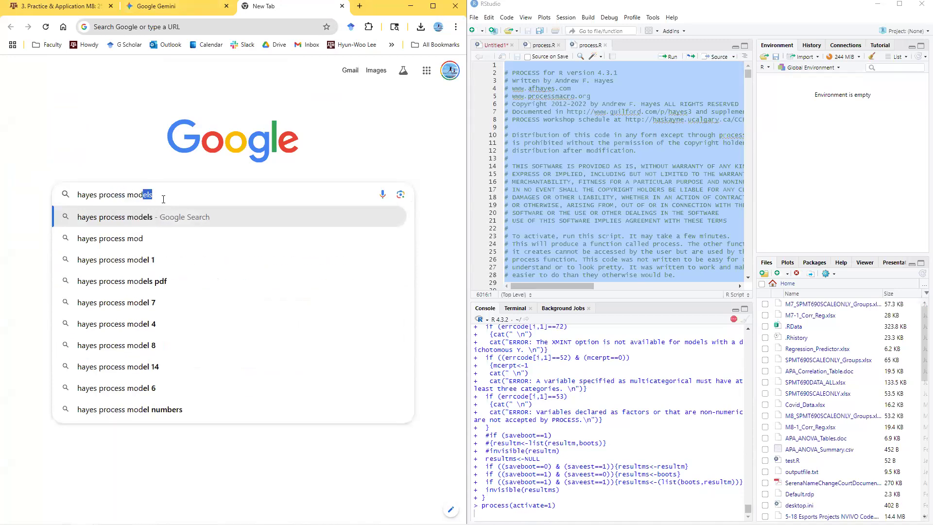
key("Return")
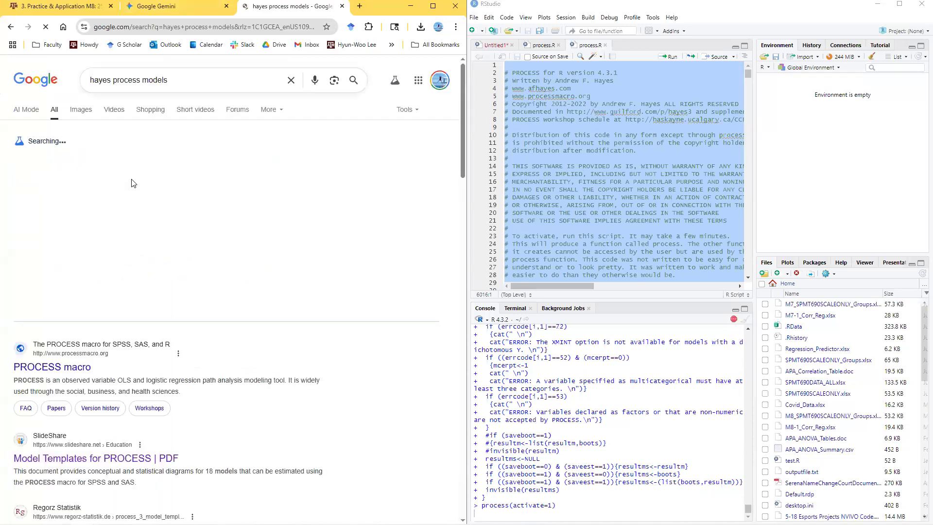
left_click(84, 115)
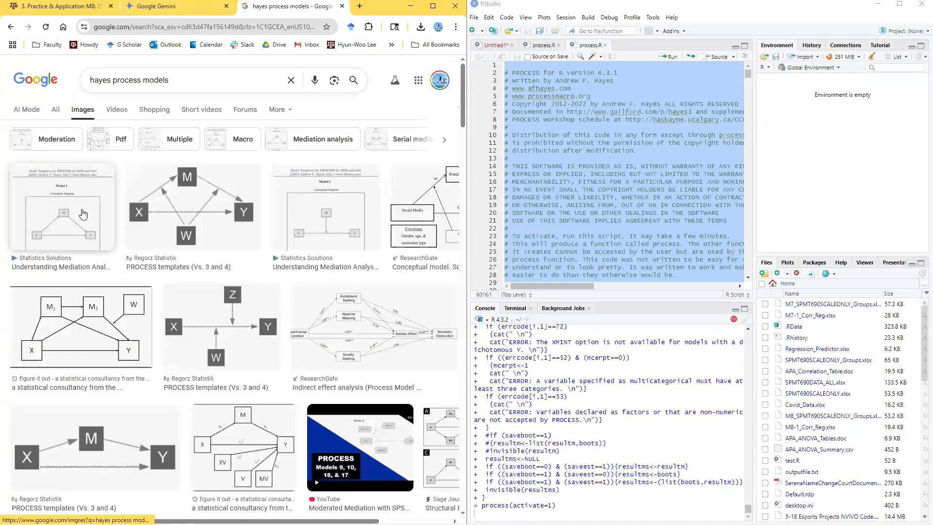
- Look through the image results for the different PROCESS model diagrams, then close the search tab
scroll(350, 257, "down", 2)
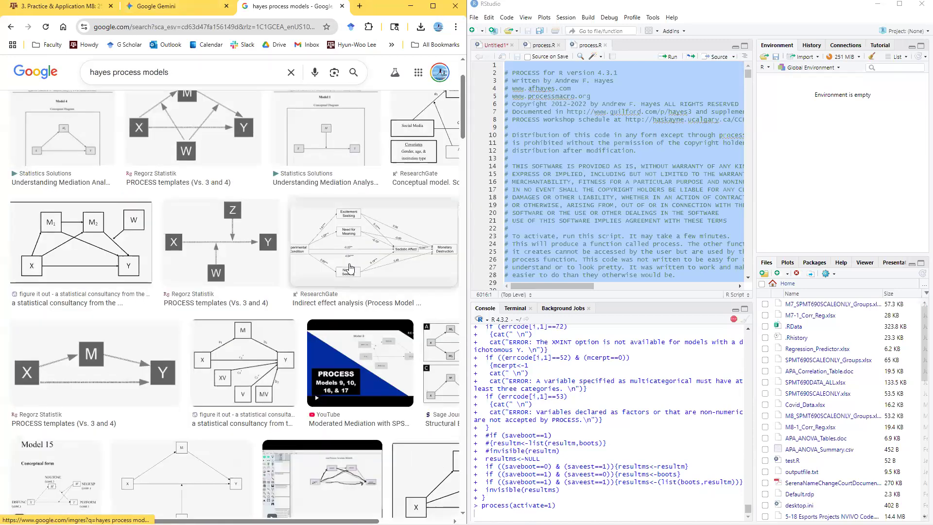
scroll(290, 445, "down", 4)
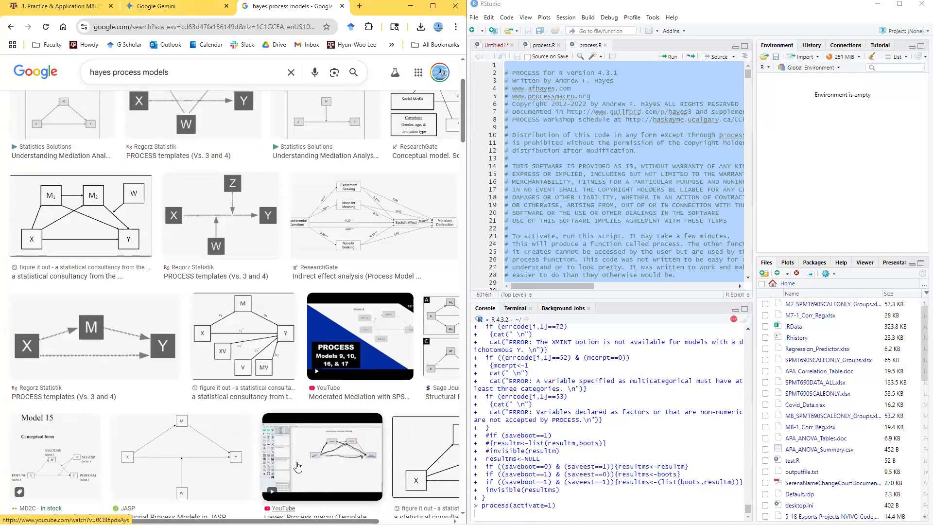
scroll(290, 446, "down", 4)
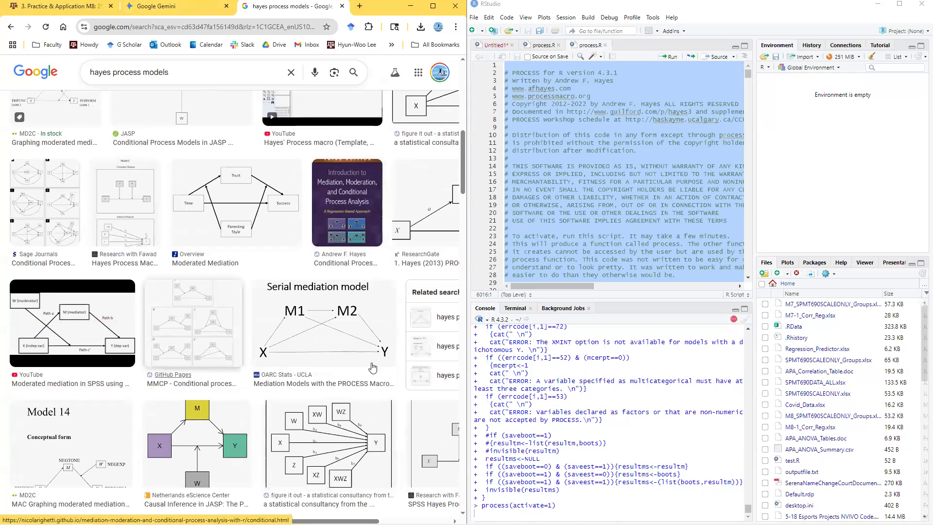
scroll(202, 378, "down", 4)
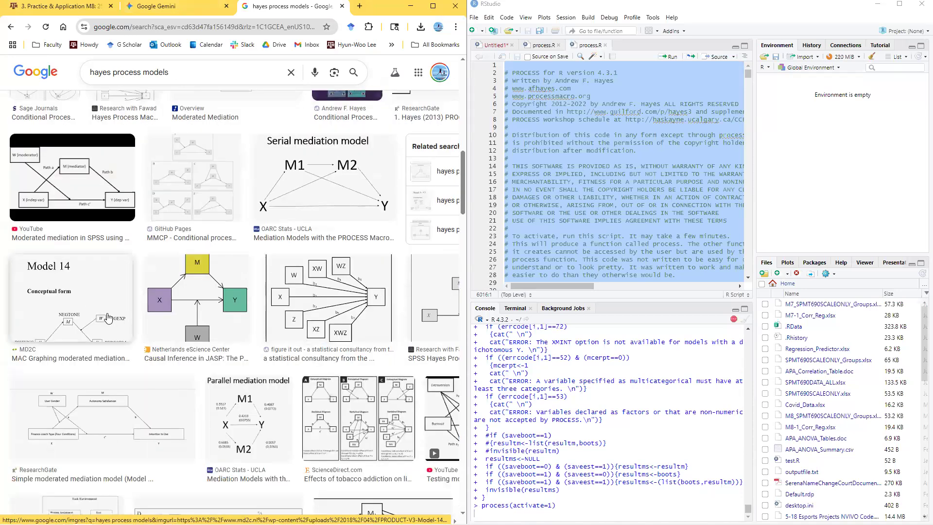
scroll(322, 374, "down", 5)
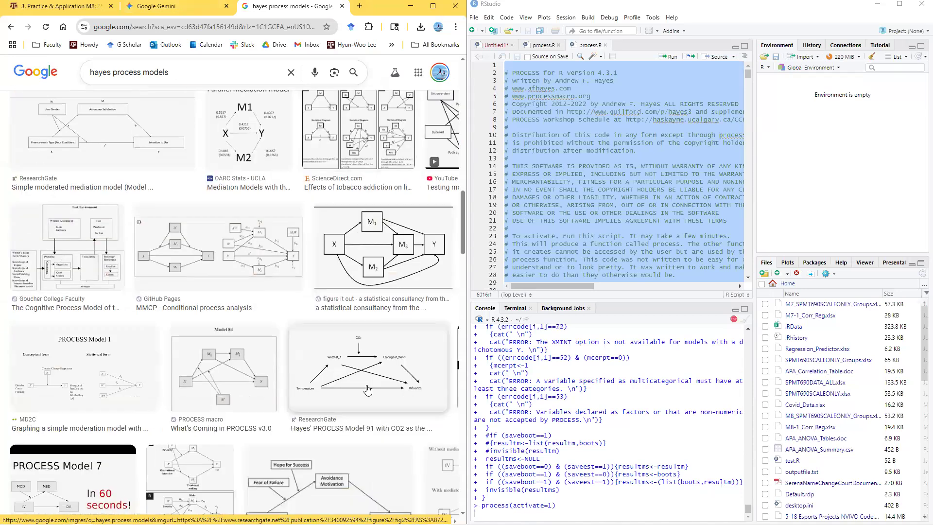
scroll(201, 440, "down", 2)
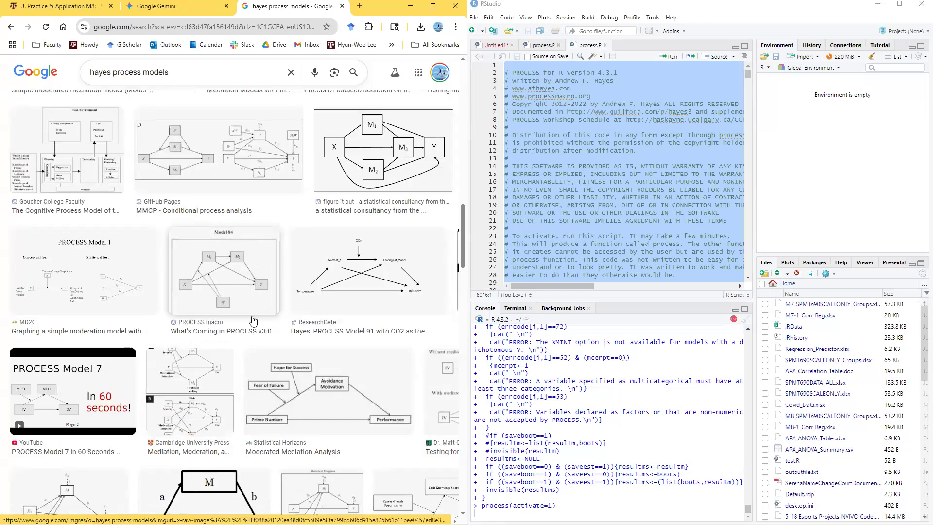
scroll(248, 367, "down", 1)
scroll(249, 367, "down", 4)
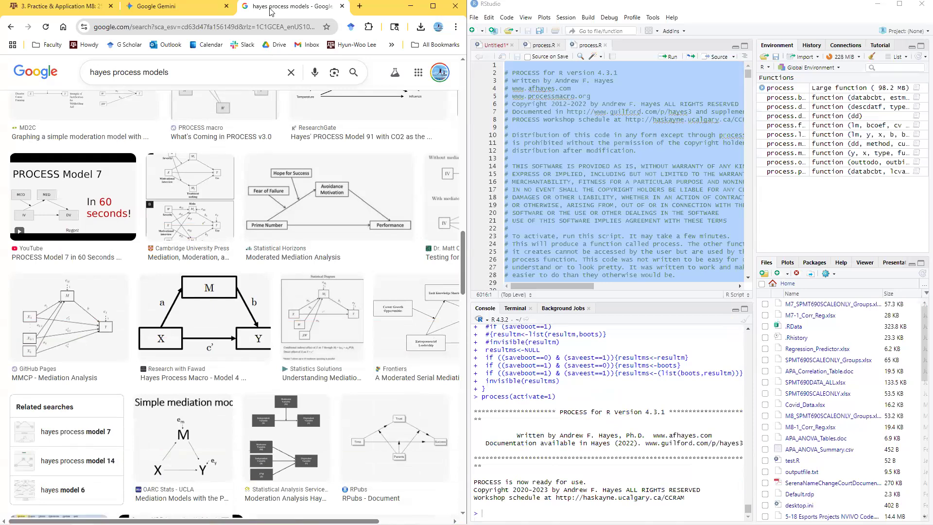
left_click(341, 7)
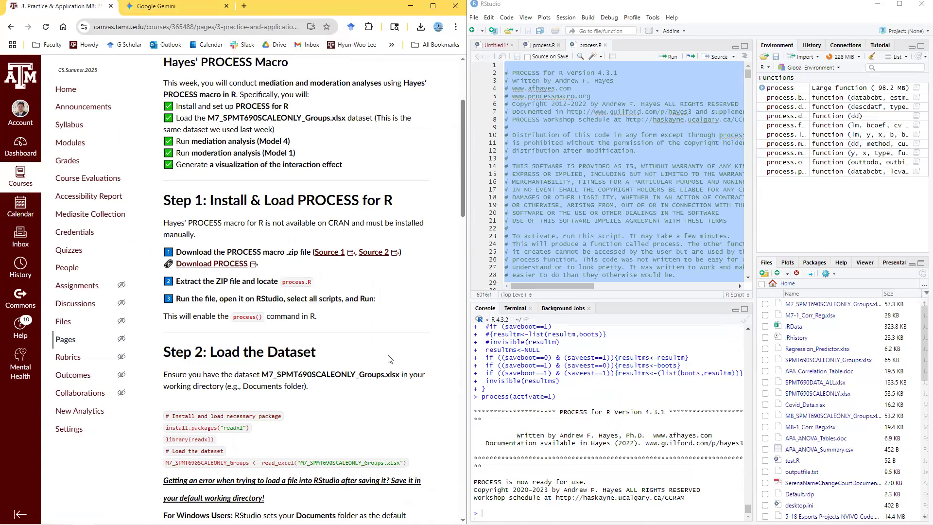
- Review the moderation model number on the course page and the PROCESS startup message in the RStudio console
mouse_move(303, 144)
left_mouse_down()
mouse_move(231, 142)
mouse_move(295, 154)
left_mouse_up()
scroll(419, 335, "down", 1)
scroll(419, 334, "down", 1)
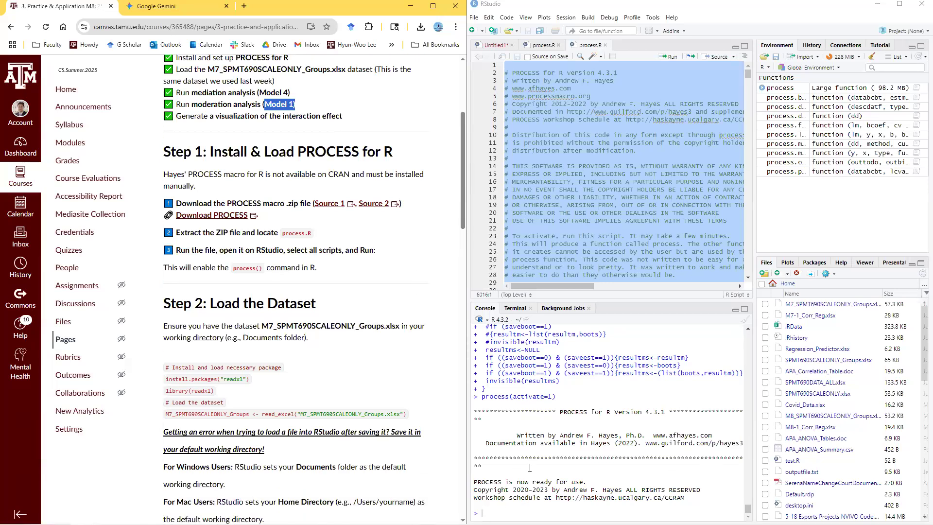
left_click(541, 481)
left_click_drag(599, 481, 474, 482)
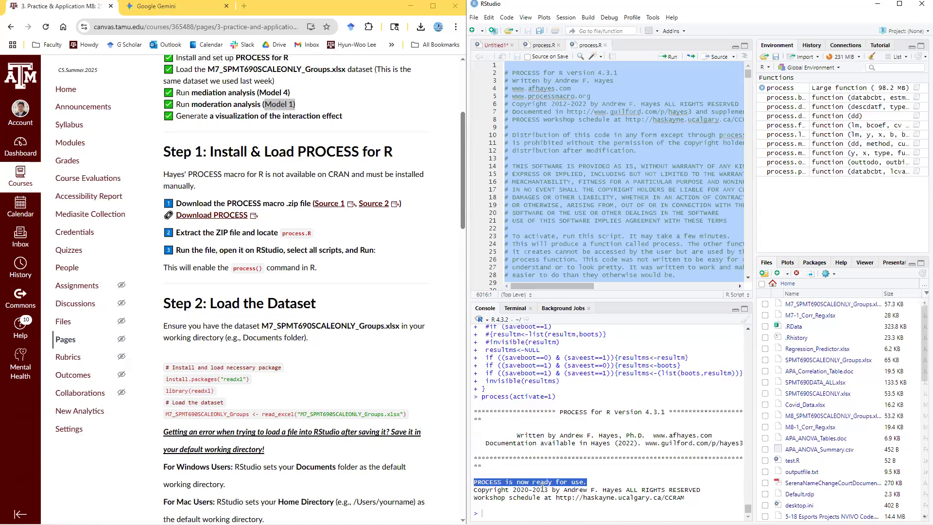
left_click(497, 486)
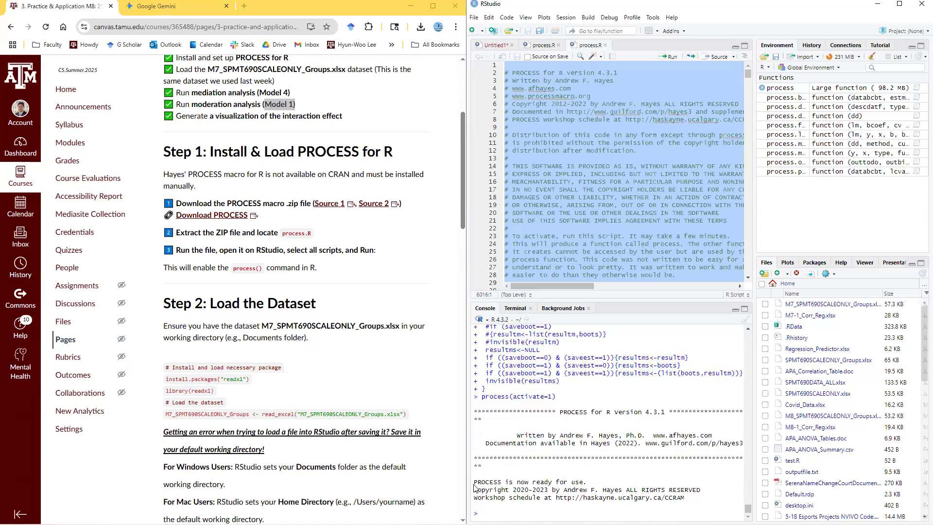
left_click_drag(686, 498, 475, 483)
left_click(494, 506)
- Copy the Step 2 readxl and dataset-loading code from the course page into the Untitled1 script, followed by blank lines
scroll(403, 341, "down", 2)
left_click_drag(419, 323, 167, 270)
key("ctrl+c")
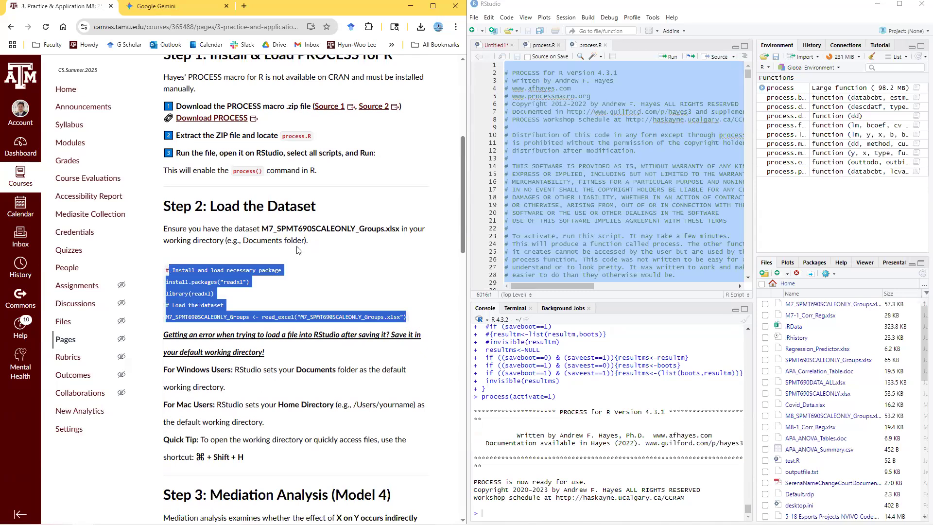
left_click(493, 47)
key("ctrl+v")
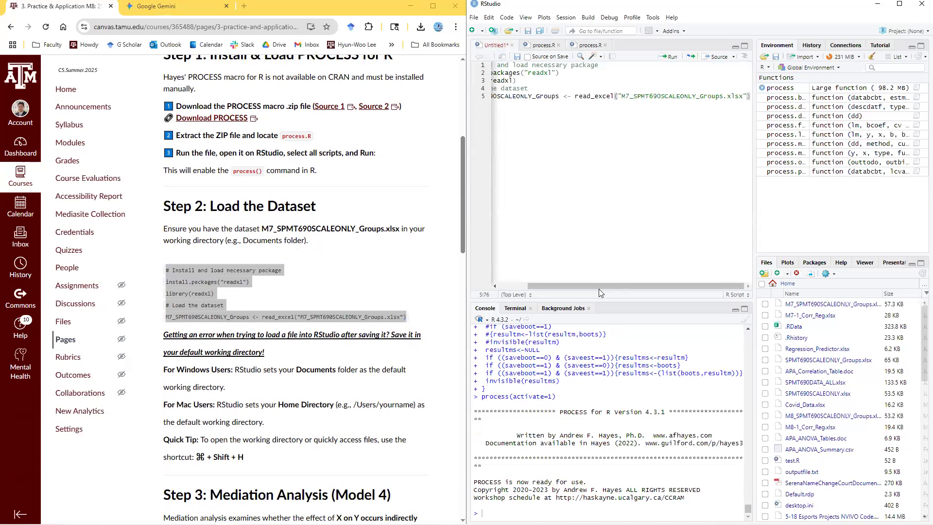
key("Return")
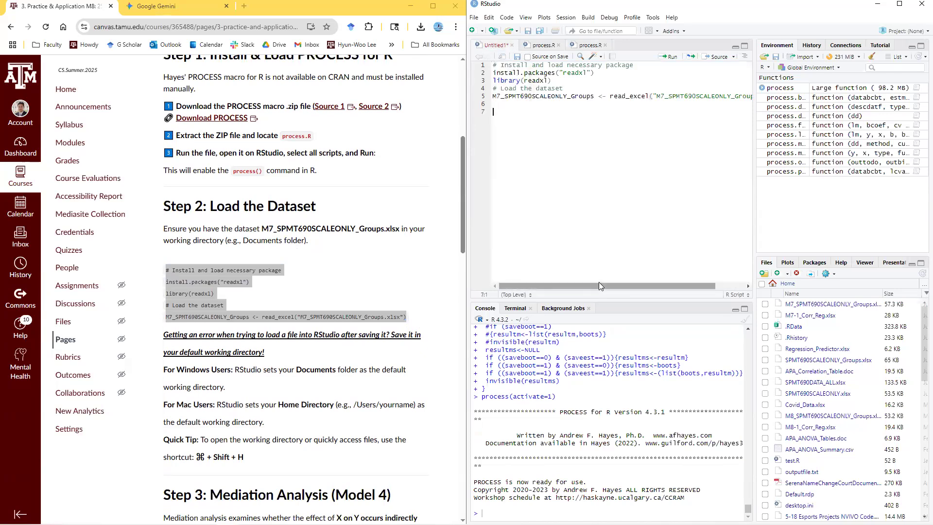
- Examine the install.packages line and the library and read_excel lines in the Untitled1 script by highlighting them
left_click_drag(505, 112, 497, 96)
left_click_drag(594, 72, 494, 74)
left_click_drag(494, 111, 494, 80)
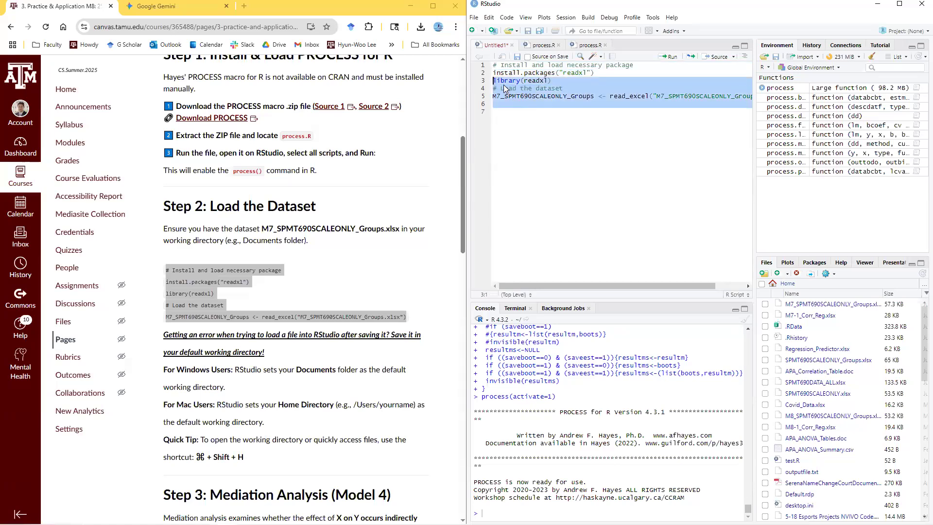
- Import M7_SPMT690SCALEONLY_Groups.xlsx from the Home folder with the default options after checking the code preview, then return to the end of the Untitled1 script
left_click(832, 310)
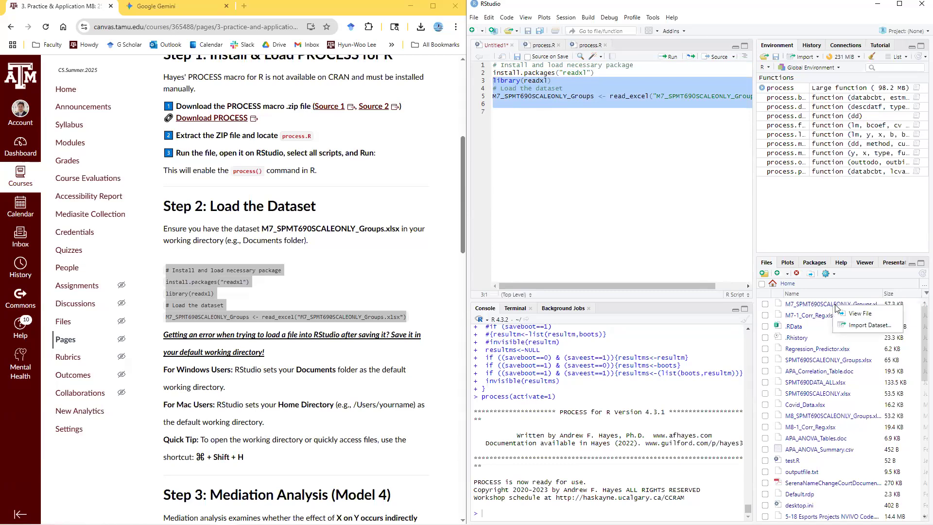
left_click(862, 325)
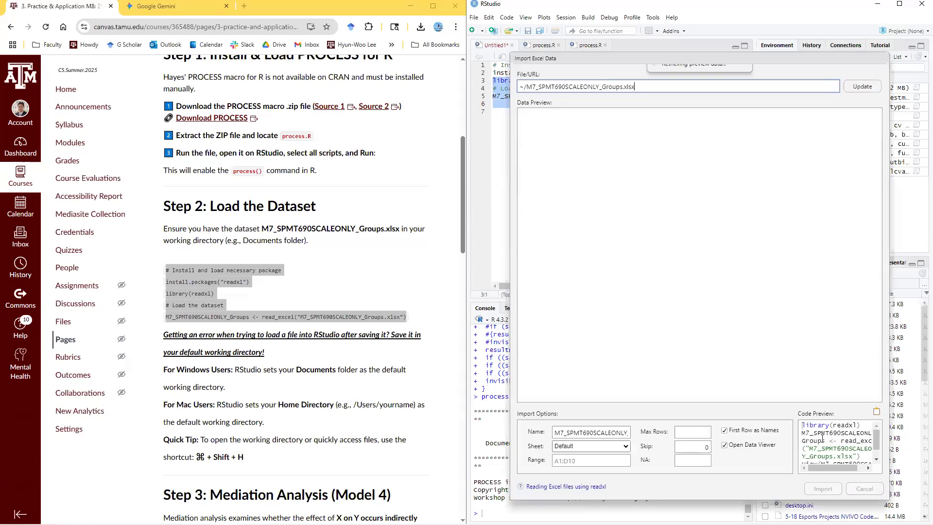
left_click_drag(856, 426, 782, 427)
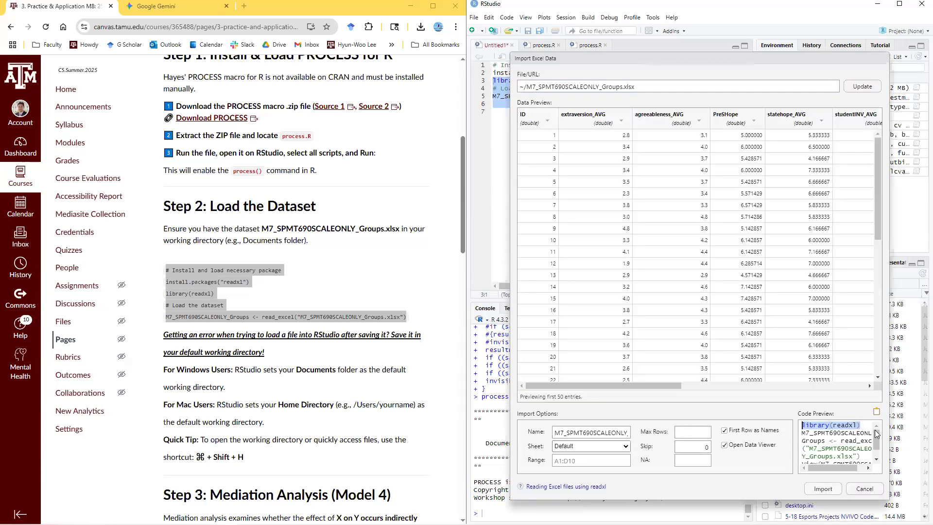
scroll(879, 442, "down", 2)
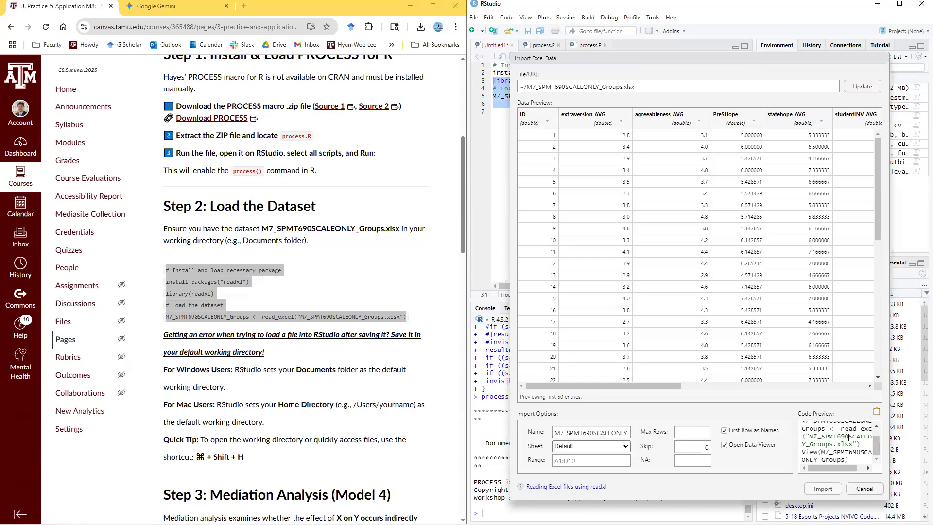
left_click_drag(859, 444, 801, 436)
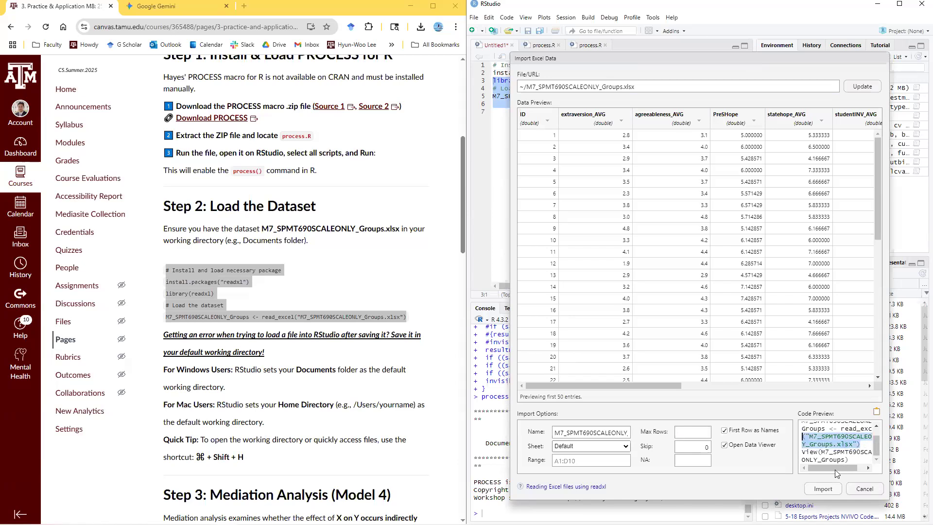
left_click(821, 492)
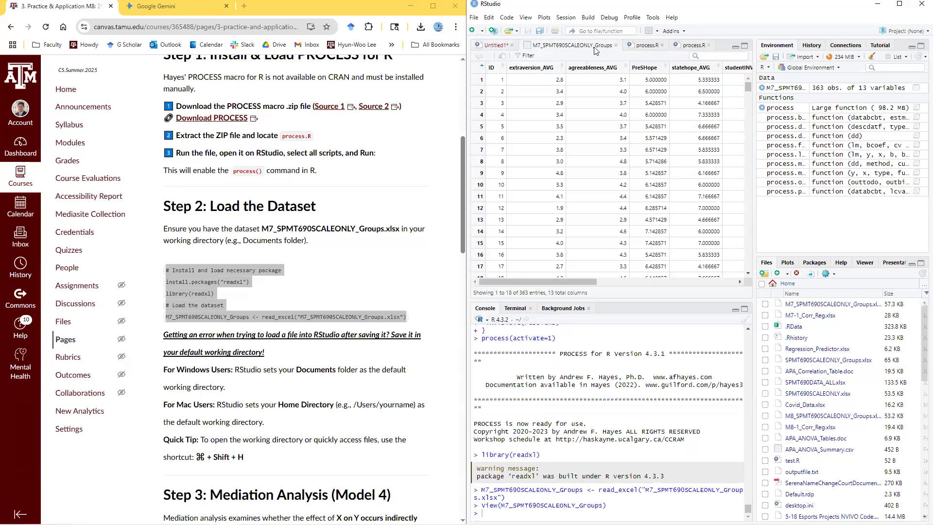
left_click(496, 45)
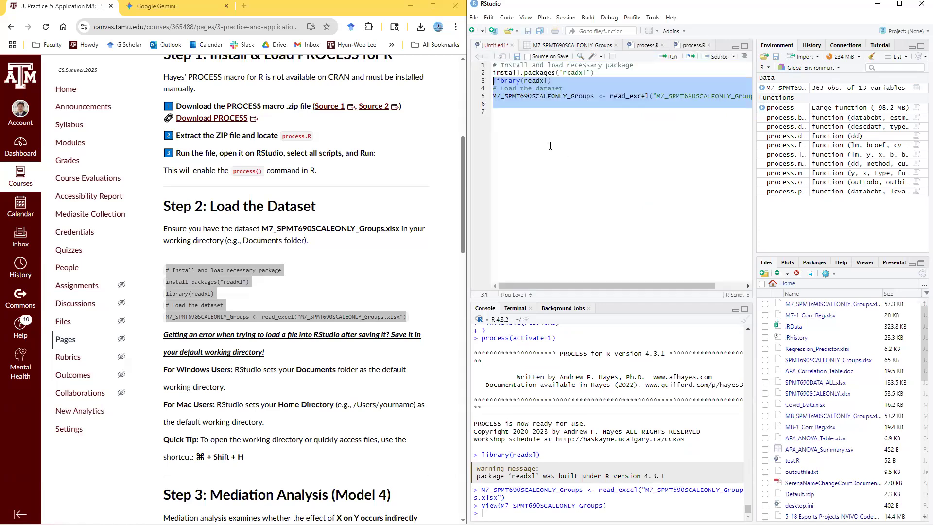
left_click(544, 131)
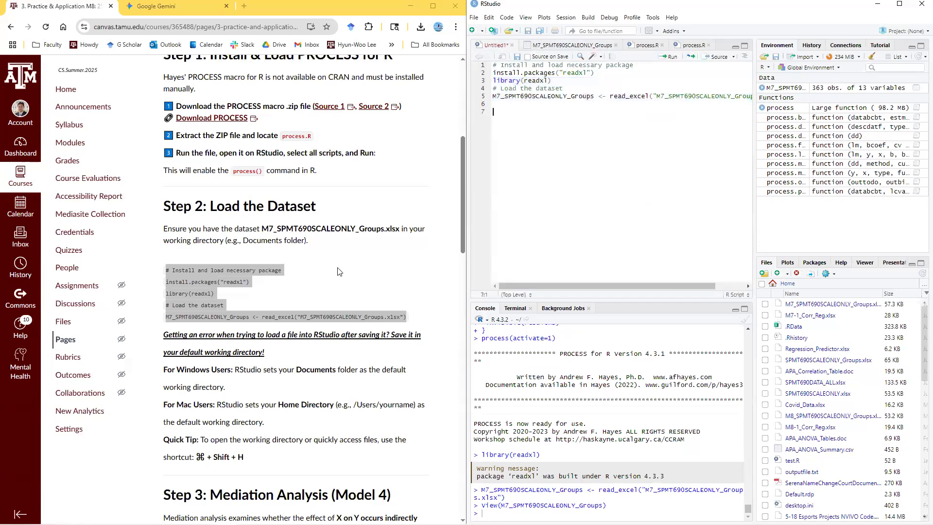
- Read the Step 3 Mediation Analysis (Model 4) section on the course page, including the example process() call
scroll(339, 272, "down", 2)
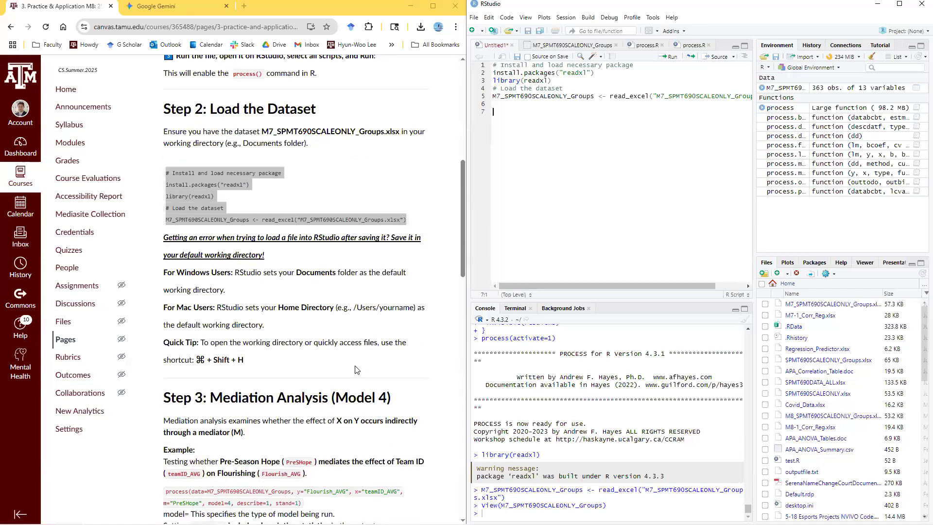
scroll(347, 375, "down", 3)
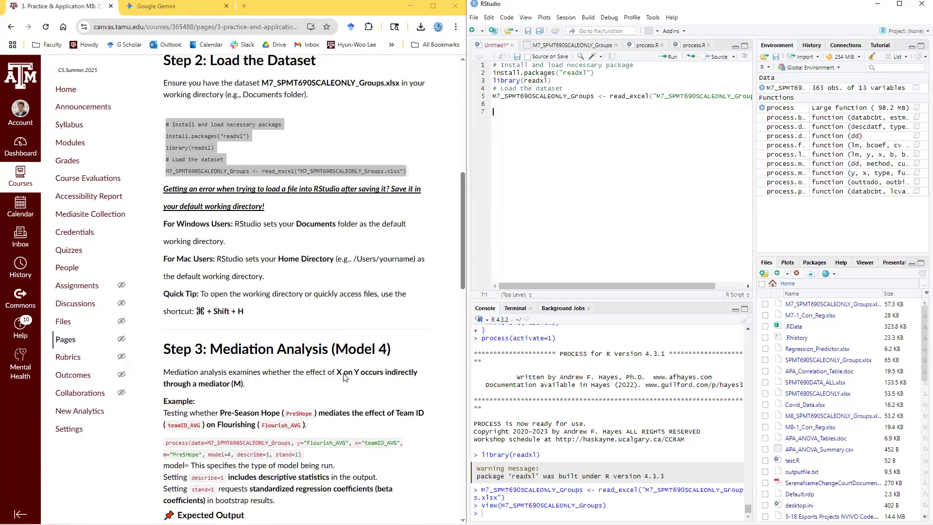
scroll(344, 376, "down", 2)
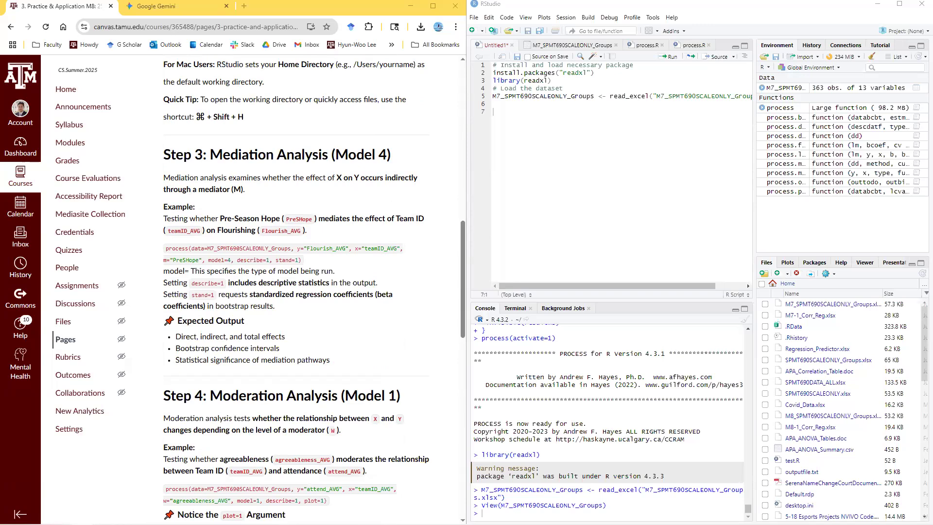
- Switch to the lecture slides M8_Mediation and Moderation_Students.pdf and examine the Model 1 moderation and Model 4 mediation diagrams
key("alt+Tab")
scroll(513, 164, "up", 2)
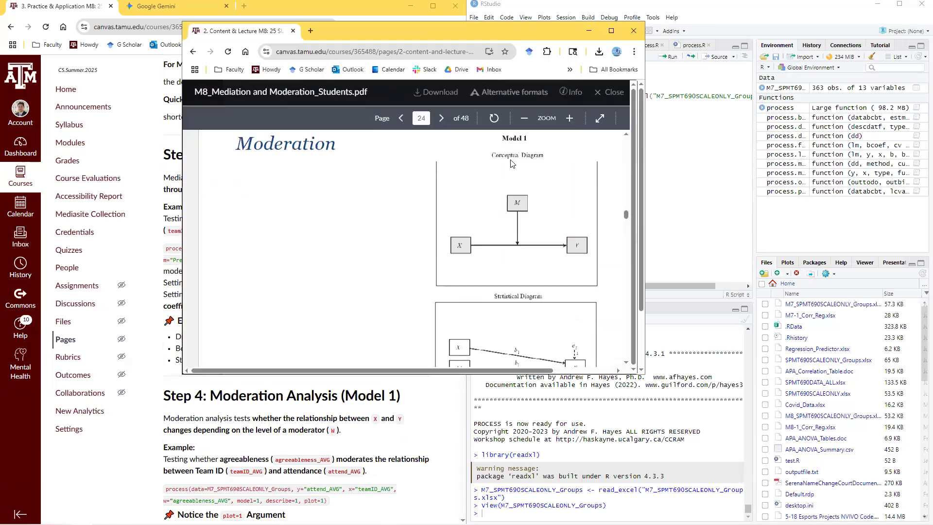
scroll(520, 224, "down", 5)
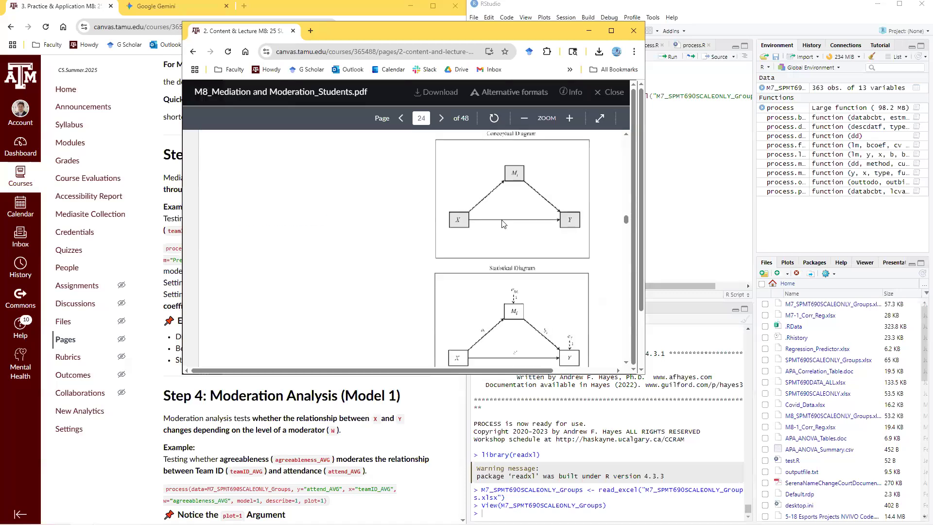
scroll(542, 209, "up", 1)
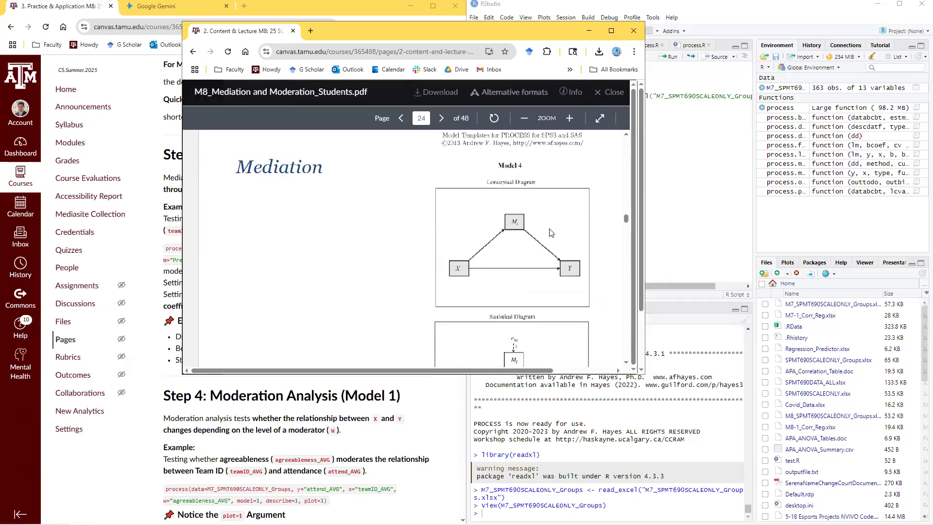
- Compare the Model 4 mediation and Model 1 moderation diagrams in the slides, and return to the Step 3 example hypothesis on the course page
scroll(551, 233, "down", 3)
scroll(529, 314, "up", 5)
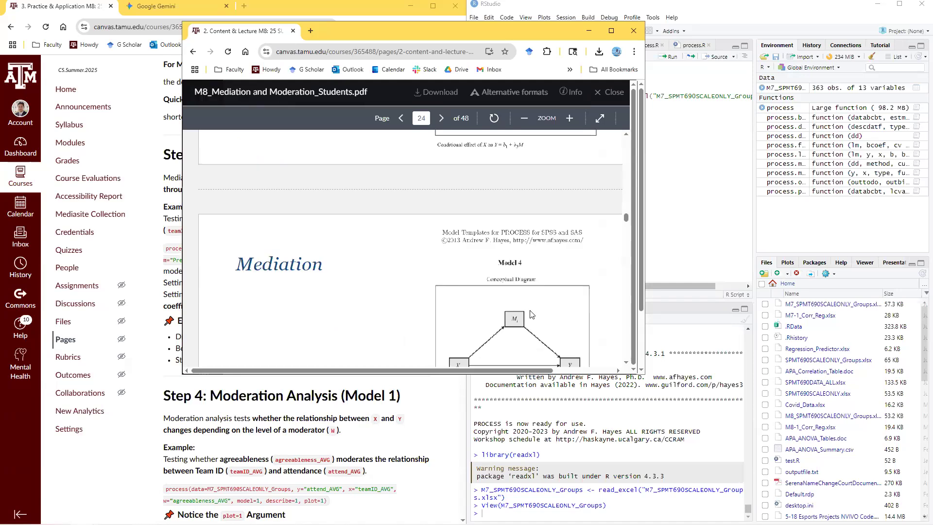
scroll(535, 335, "up", 6)
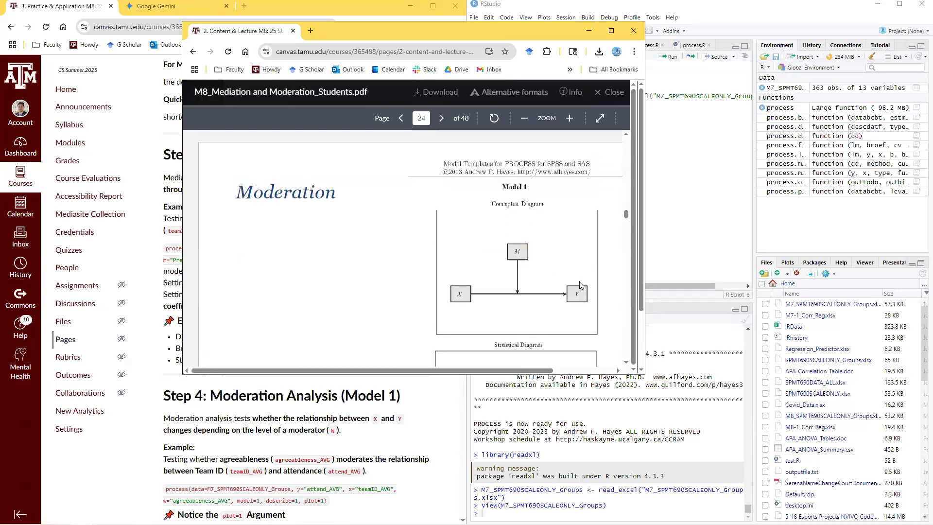
scroll(581, 286, "down", 3)
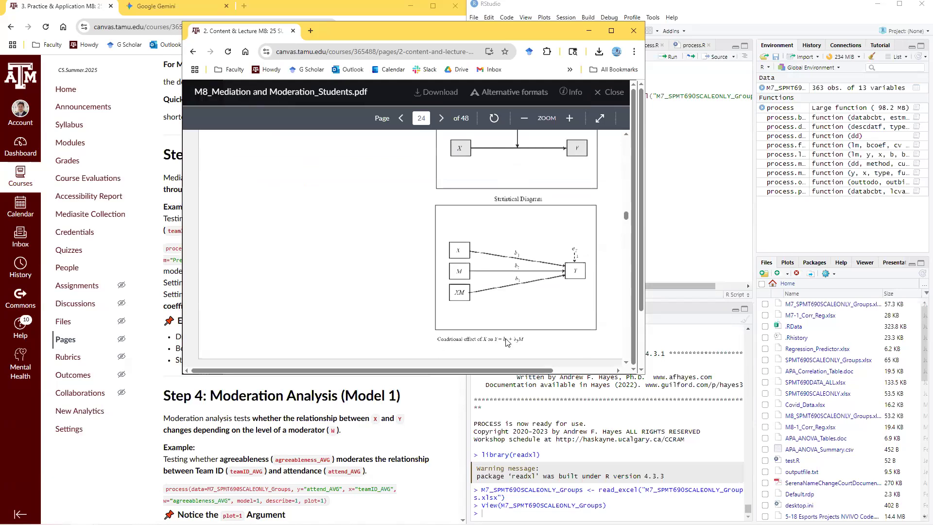
scroll(495, 327, "down", 1)
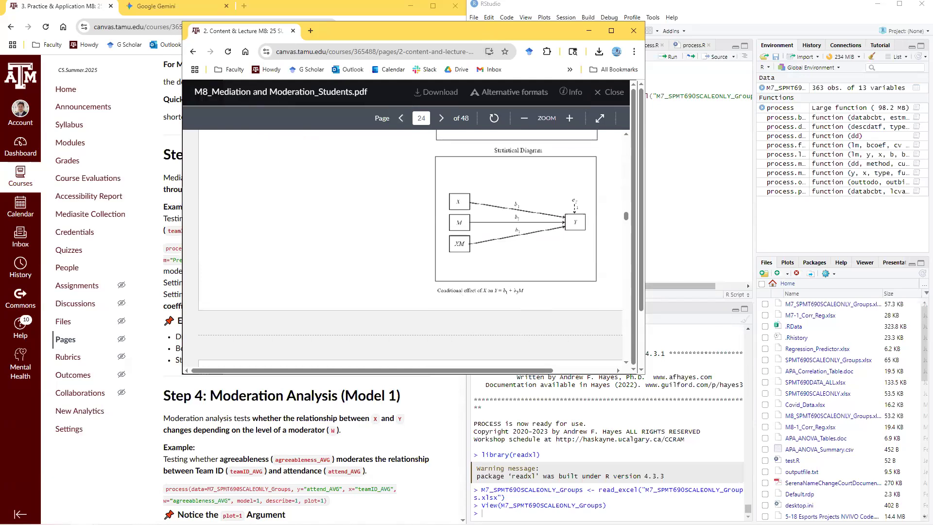
left_click(589, 30)
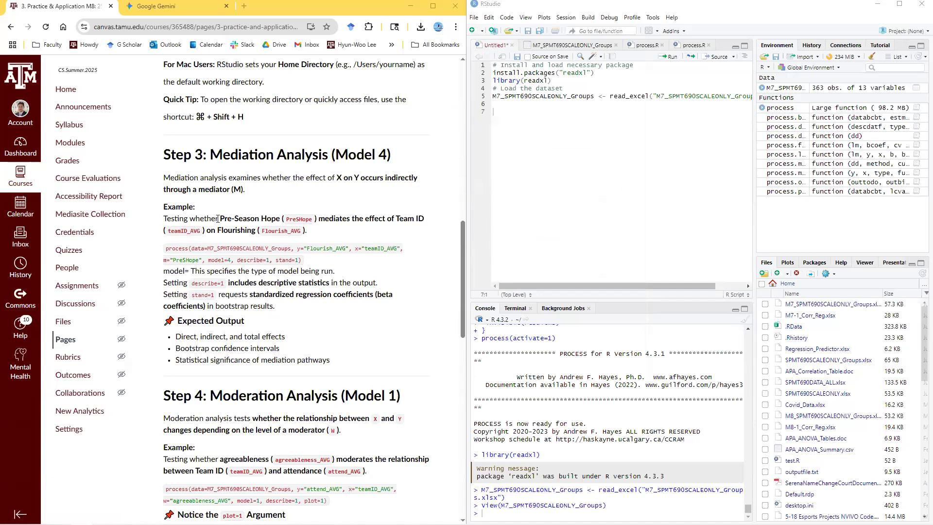
left_click_drag(218, 219, 341, 237)
left_click(340, 236)
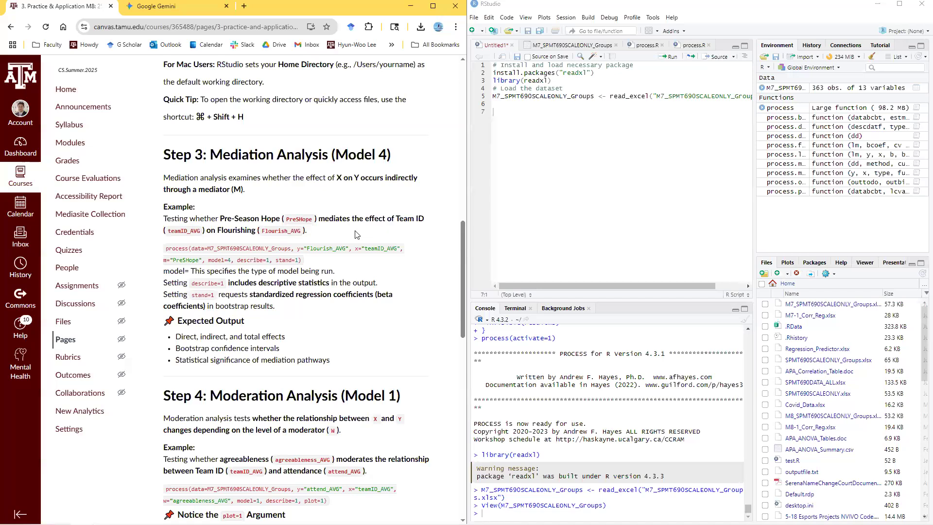
- Start a process() call on line 7 of the Untitled1 script with the argument data=M7_SPMT690SCALEONLY_Groups
left_click(542, 131)
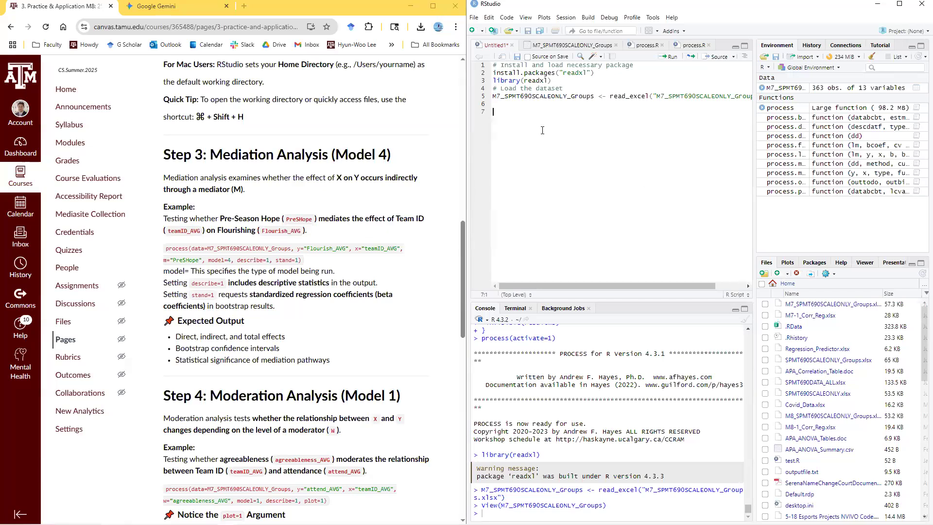
type("process(")
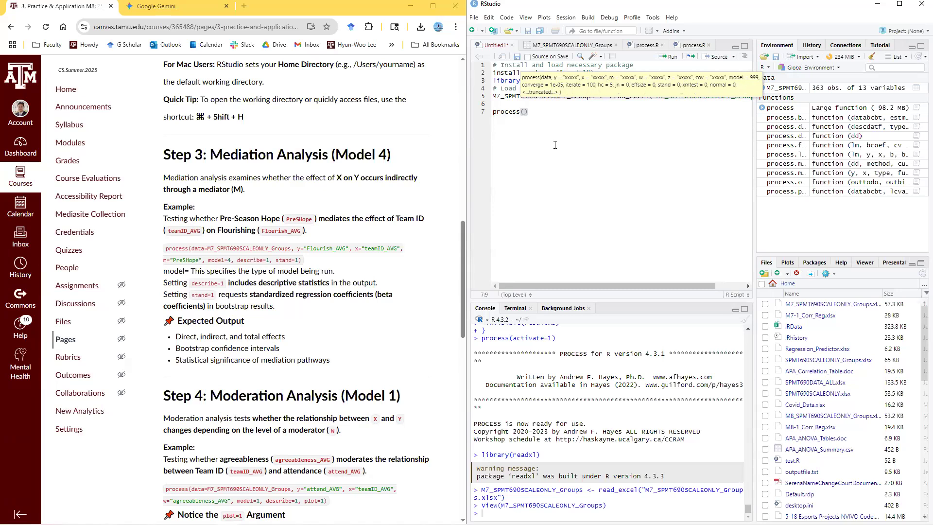
key("Escape")
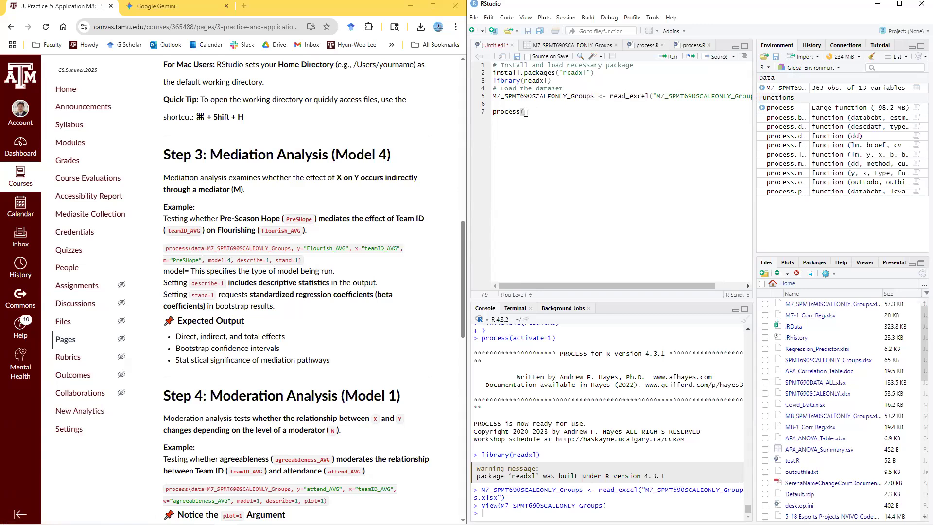
type("data")
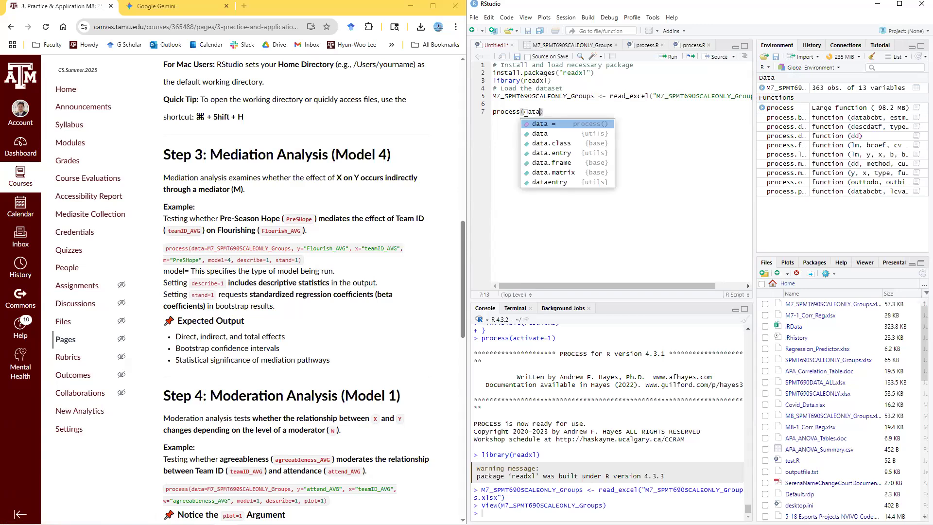
type("=")
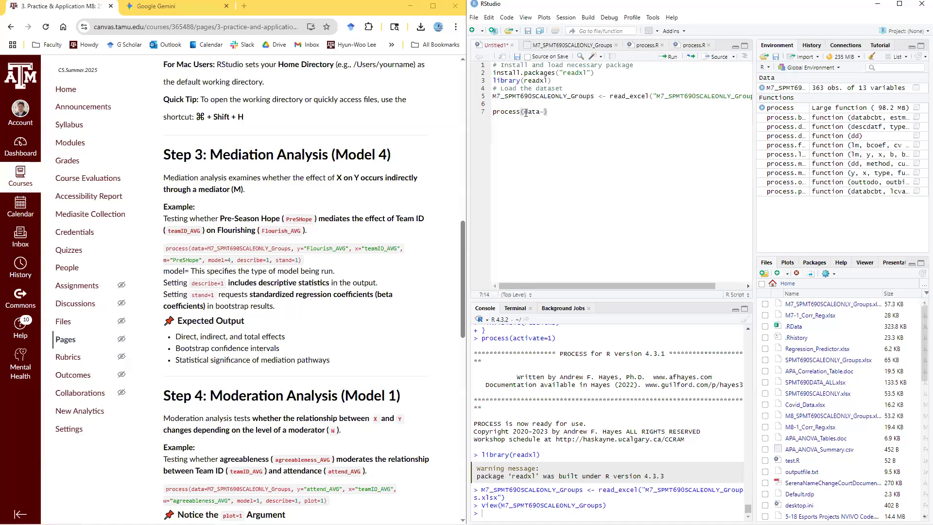
key("BackSpace")
type("=M7_")
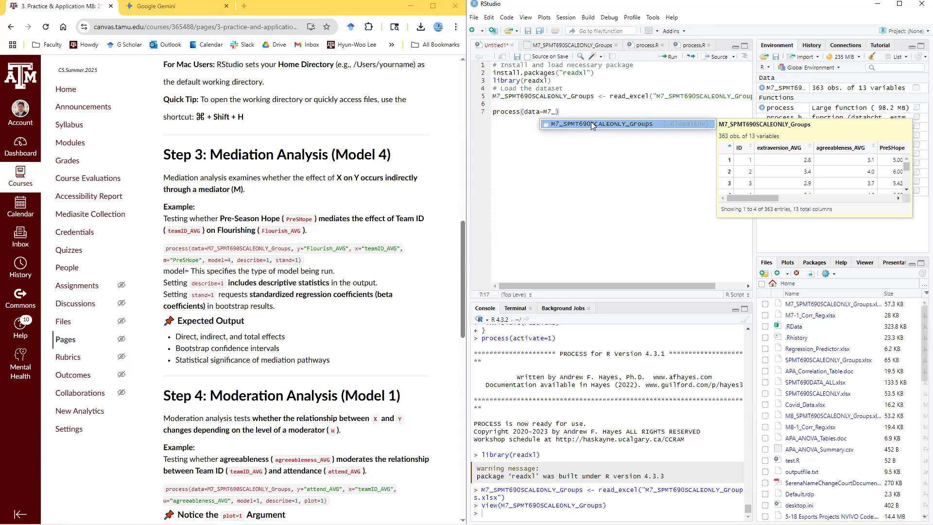
left_click(614, 124)
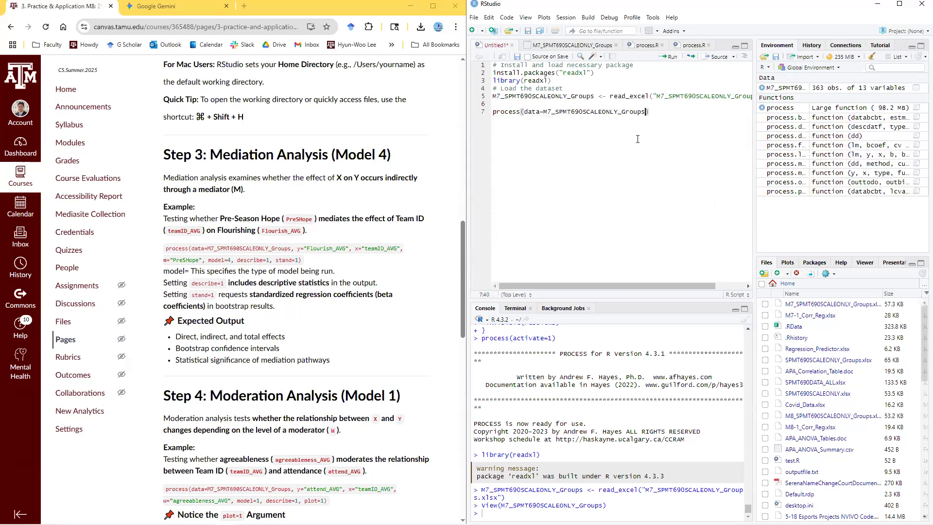
- Add the outcome argument y="Flourish_AVG" after the data argument in the process() call
type(",")
type("y")
type("=")
type("\"")
type("F")
type("l")
type("ou")
type("ri")
type("sh")
type("_AVG")
type("\"")
- Add the predictor argument x="TeamID_AVG" to the process() call, followed by a comma
type(",")
type("x")
type("=")
type("\"")
type("Te")
type("amID")
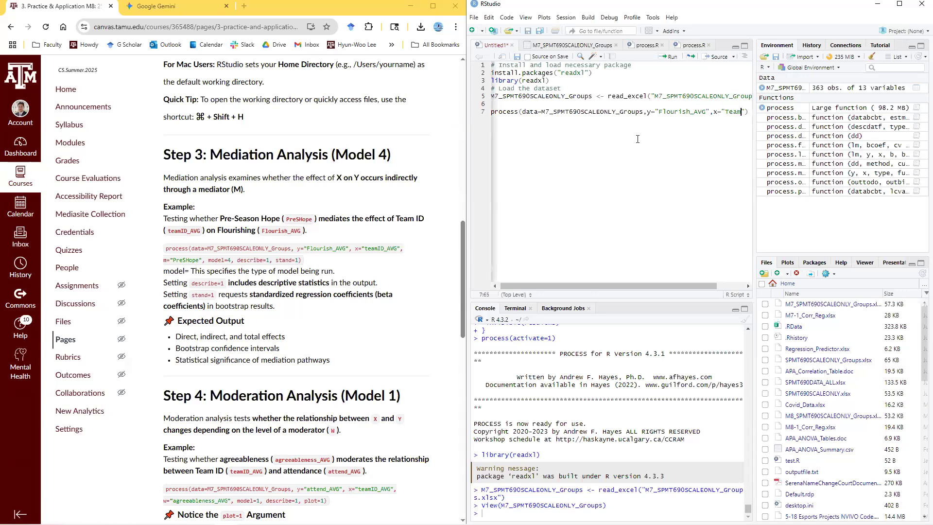
type("_AVG")
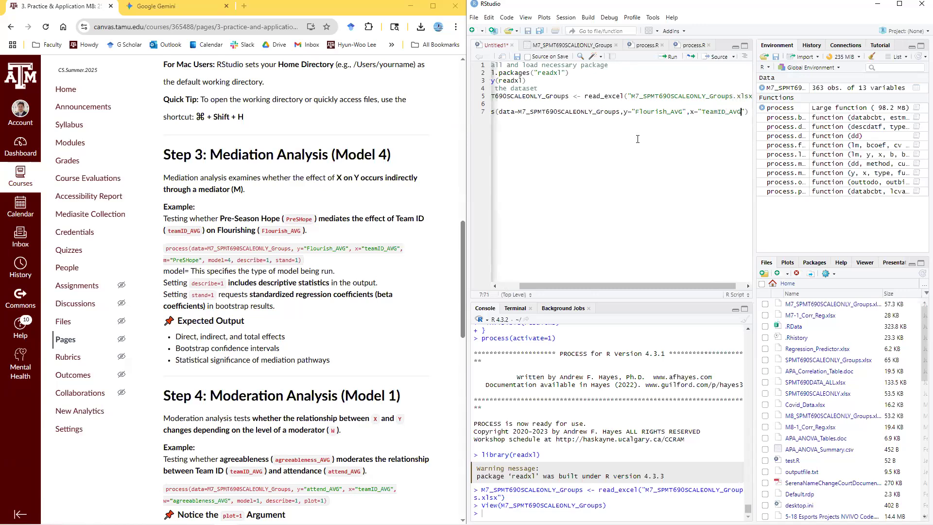
type("\",")
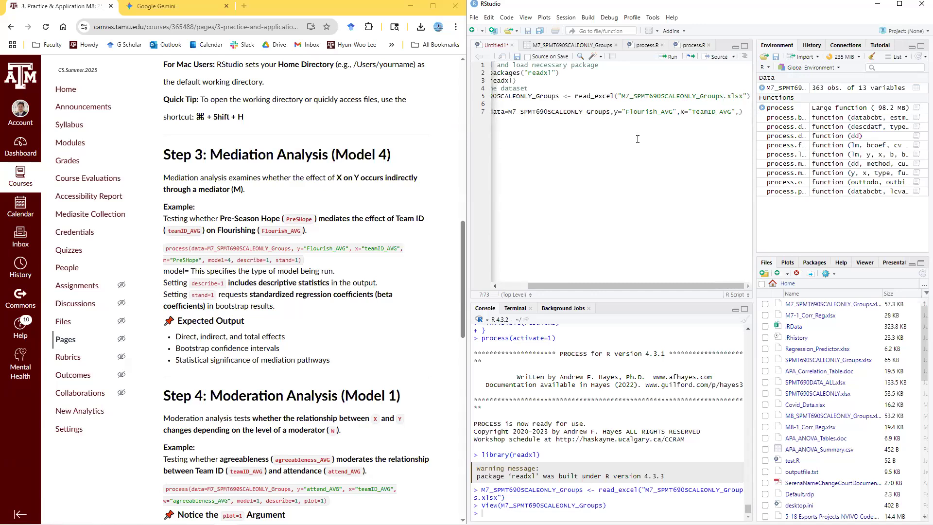
- Add the mediator argument m="PreSHope" and the model type model=4 to the process() call
type("m=\"Pre")
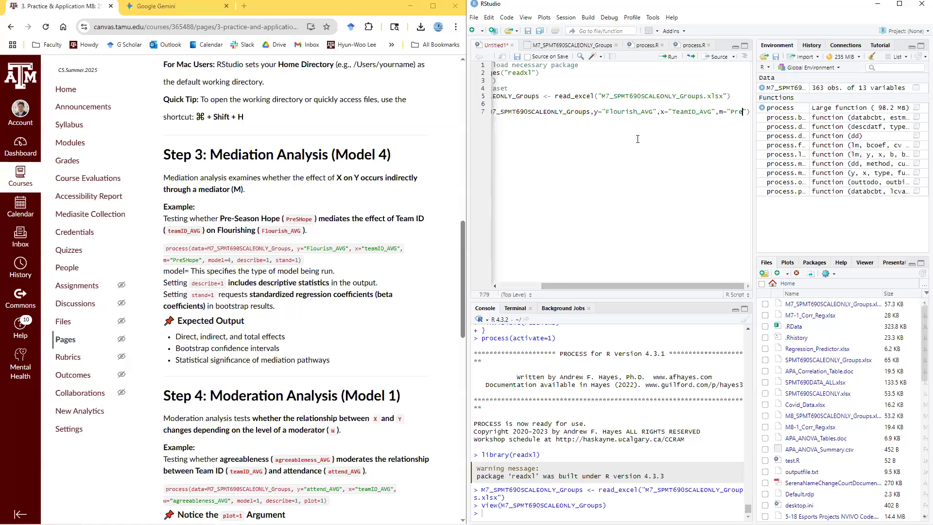
type("SHope")
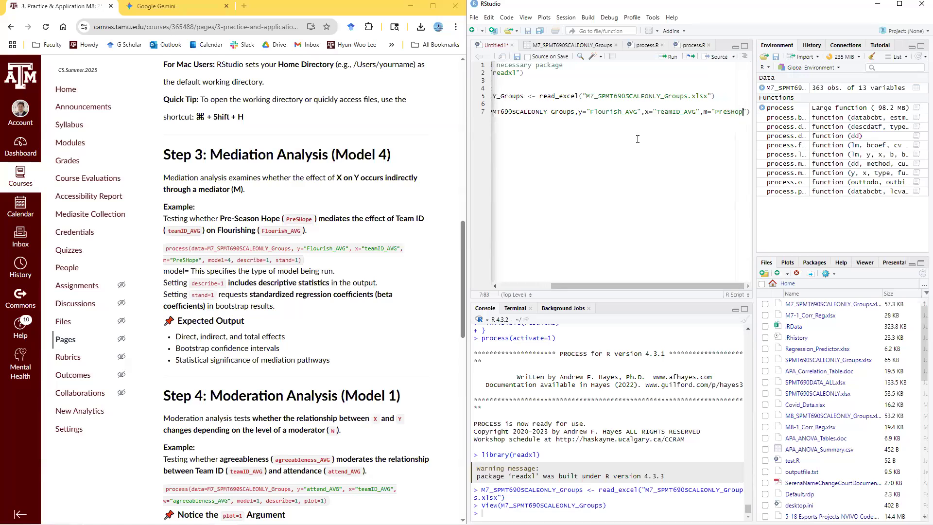
type("\"")
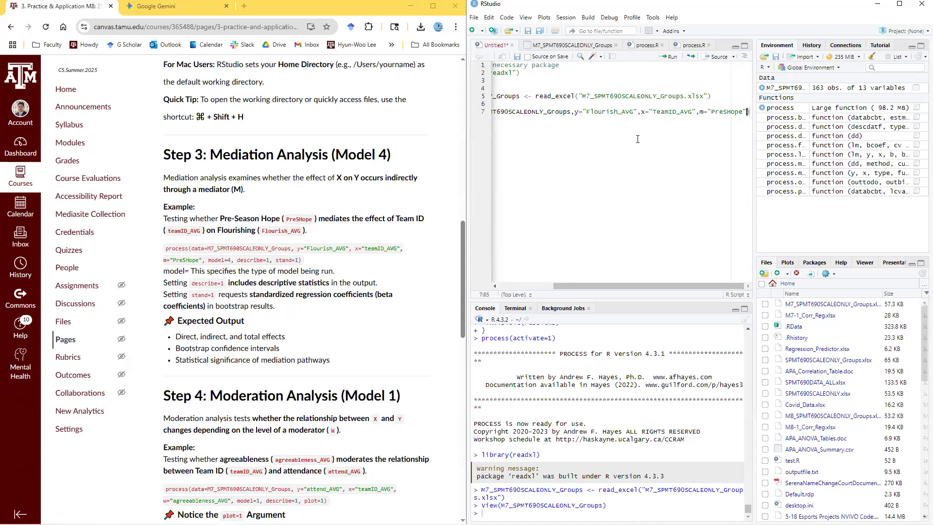
type(",")
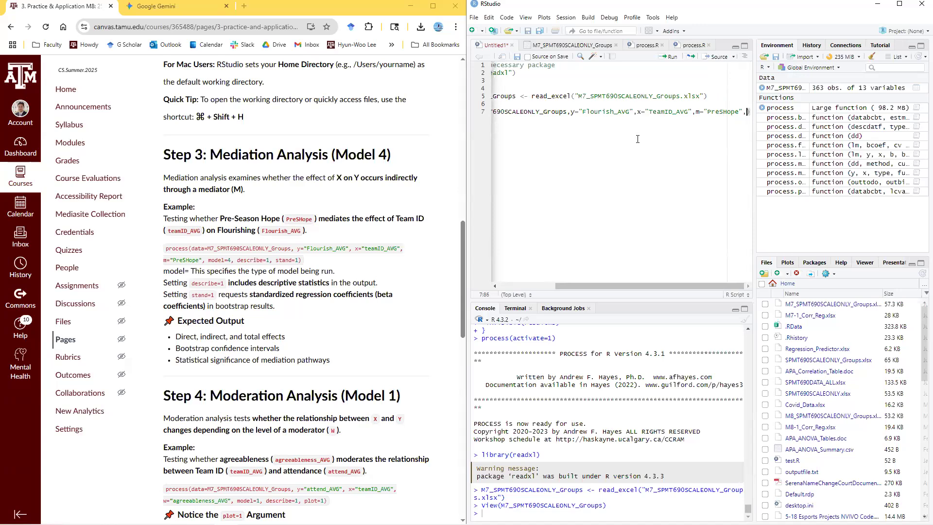
type("model")
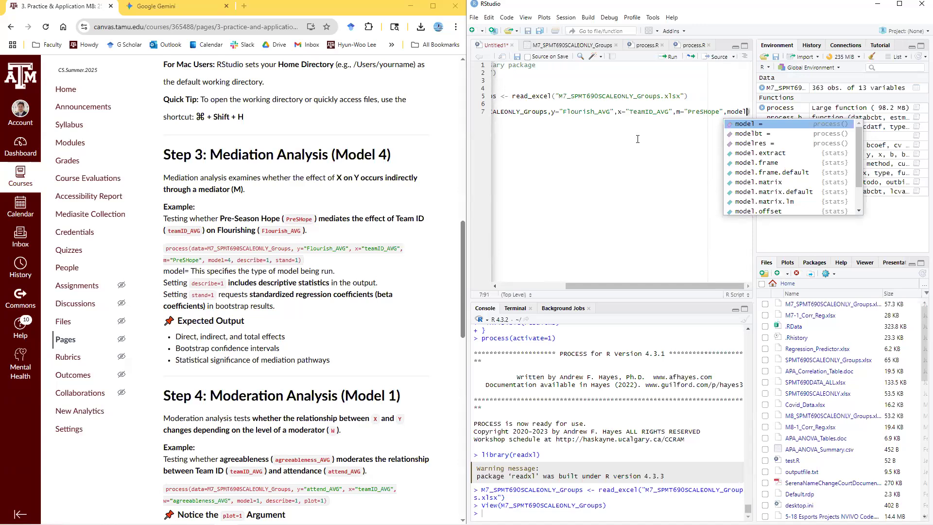
type("=")
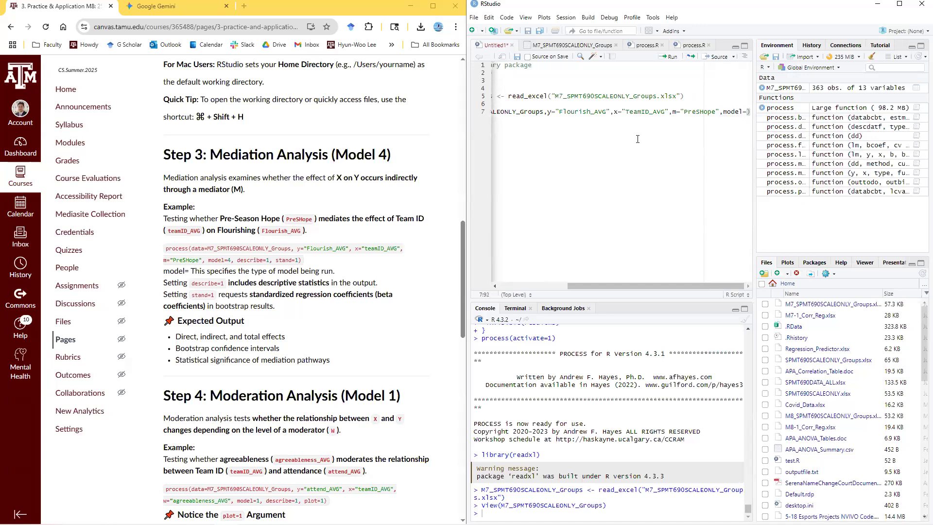
type("4")
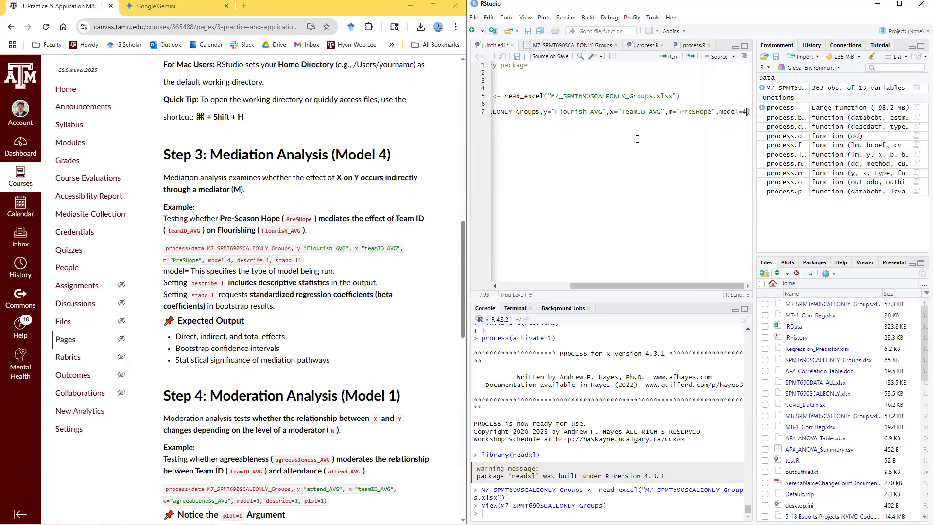
- Finish the process() call with describe=1 for descriptive statistics and stand=1 for standardized coefficients
type(",de")
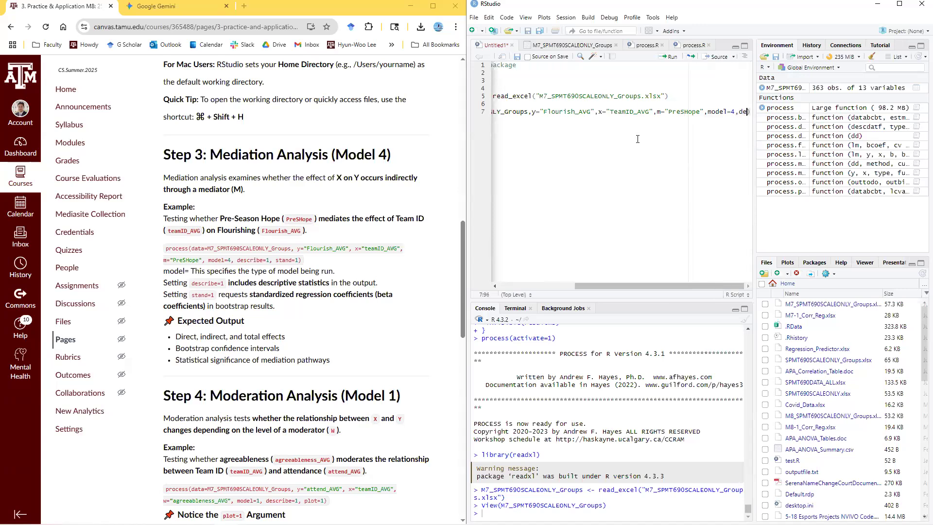
type("sc")
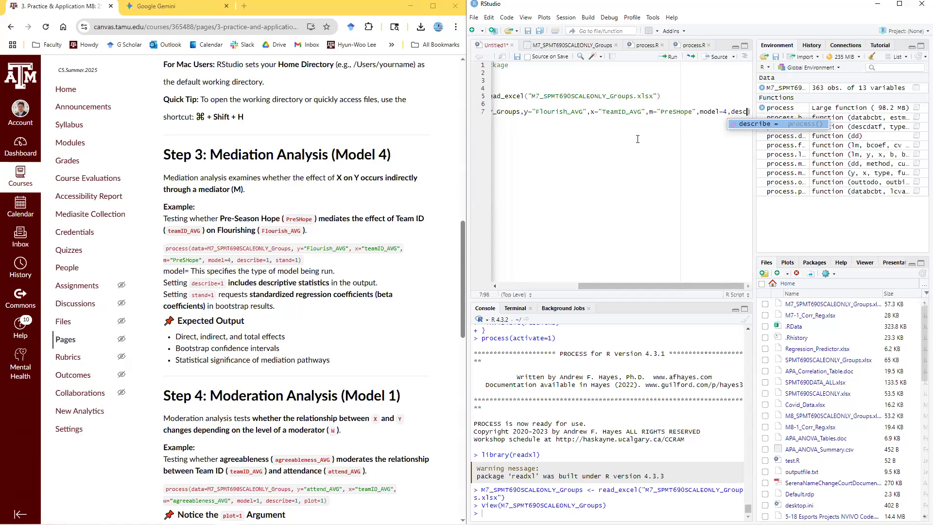
type("ribe")
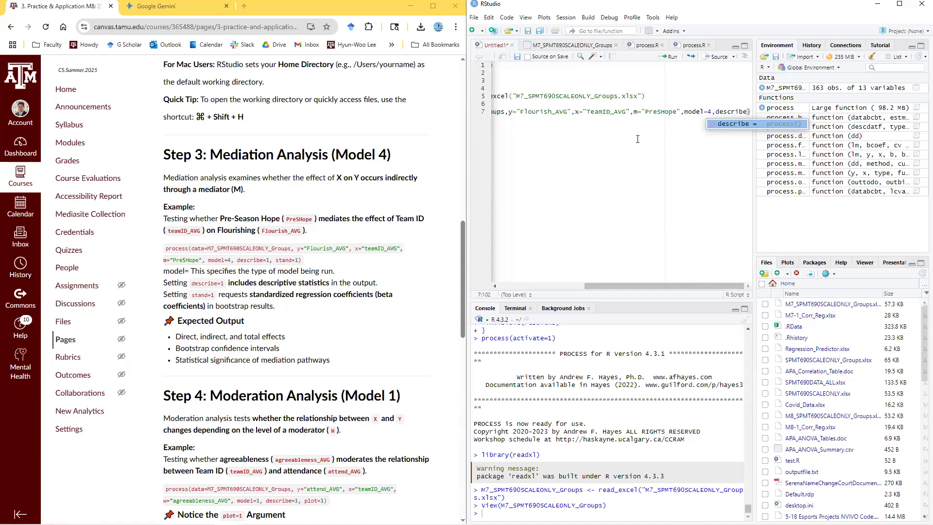
type("=1")
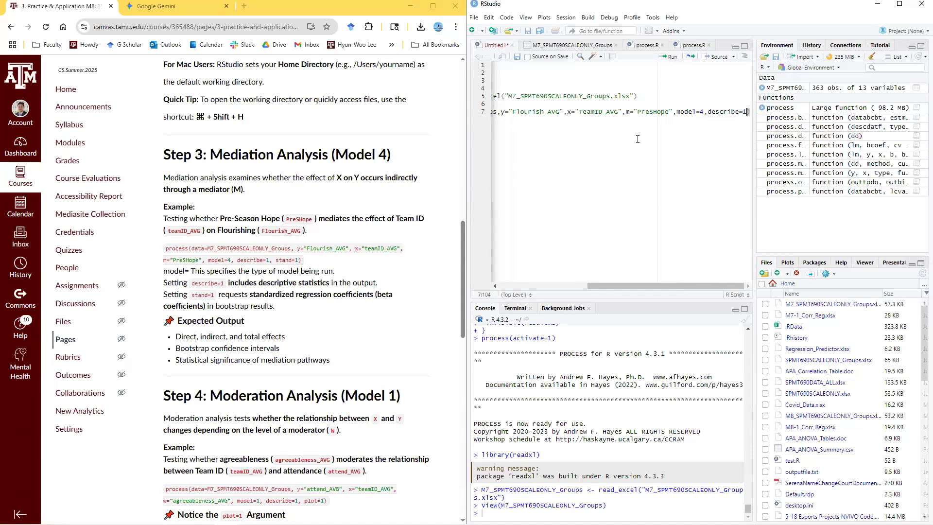
type(",")
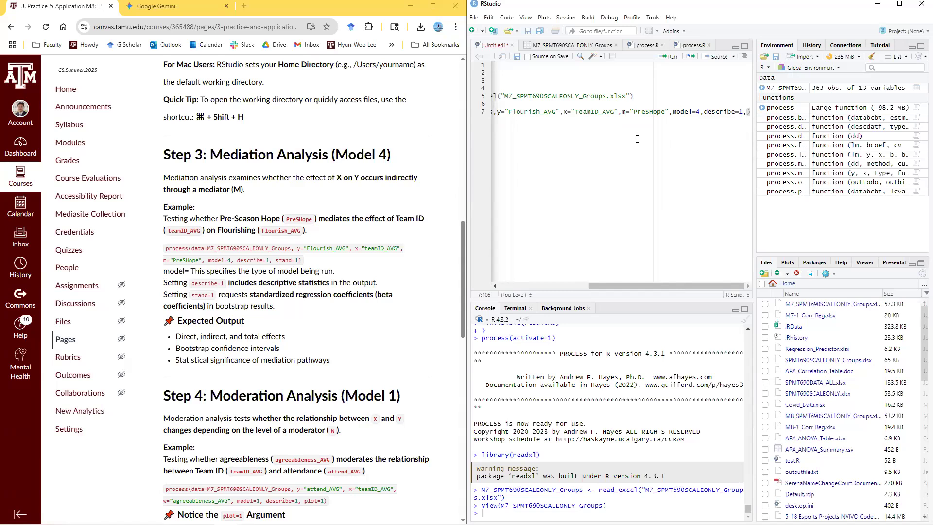
type("stad")
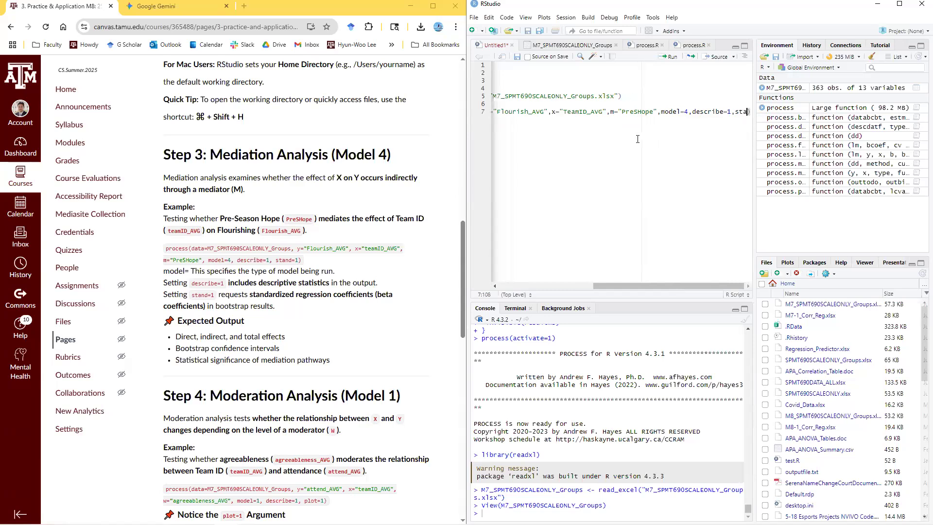
key("BackSpace")
type("nd")
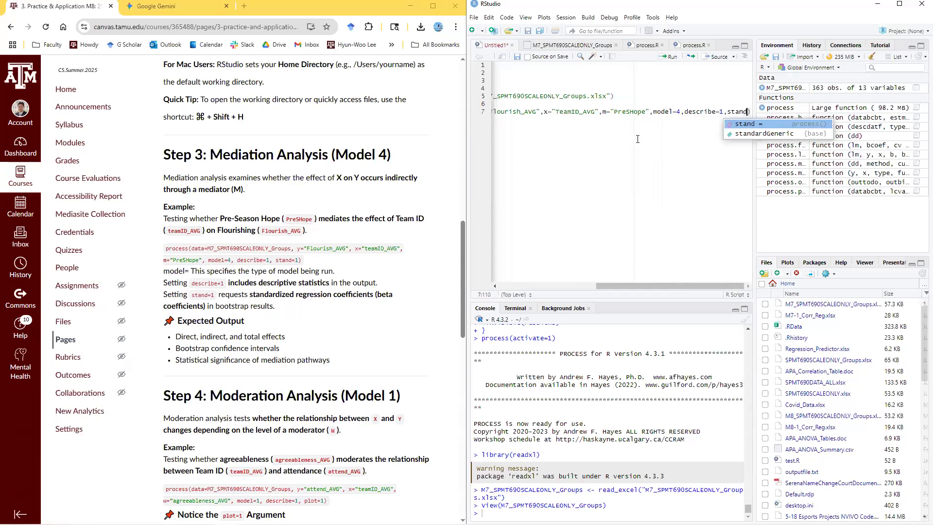
type("=1")
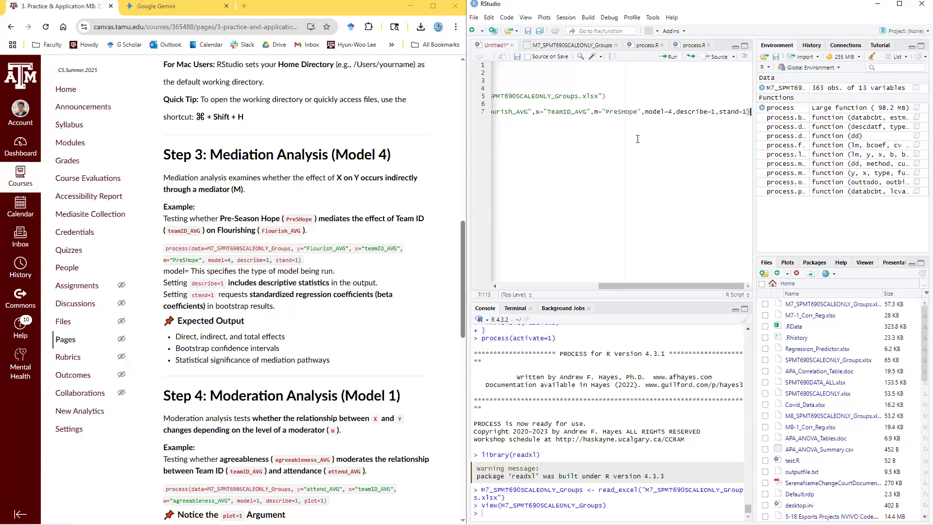
- Add a blank line below the process() call, and run the line 7 mediation call
key("Return")
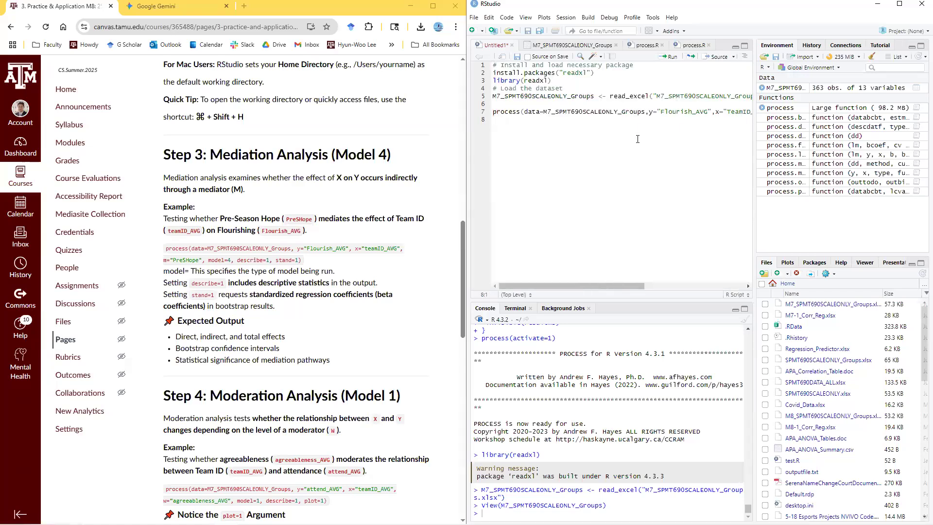
key("shift+Up")
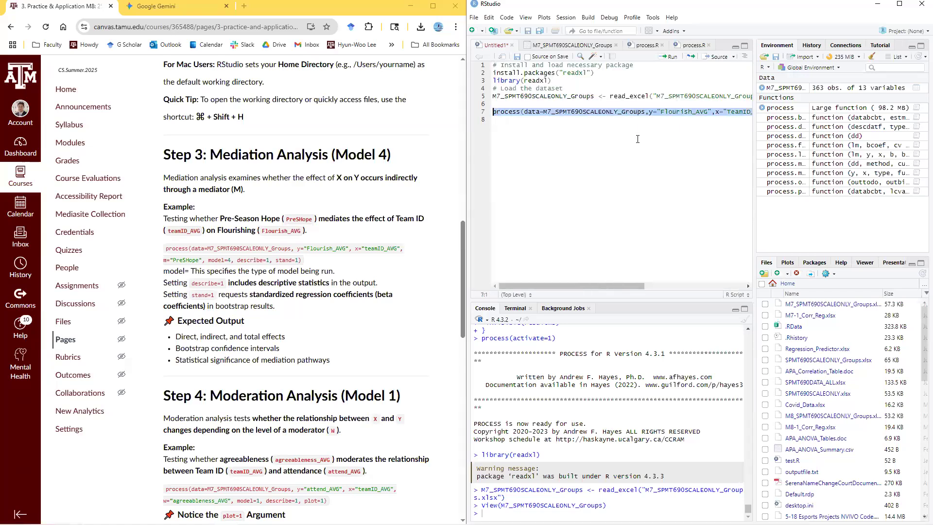
left_click(669, 57)
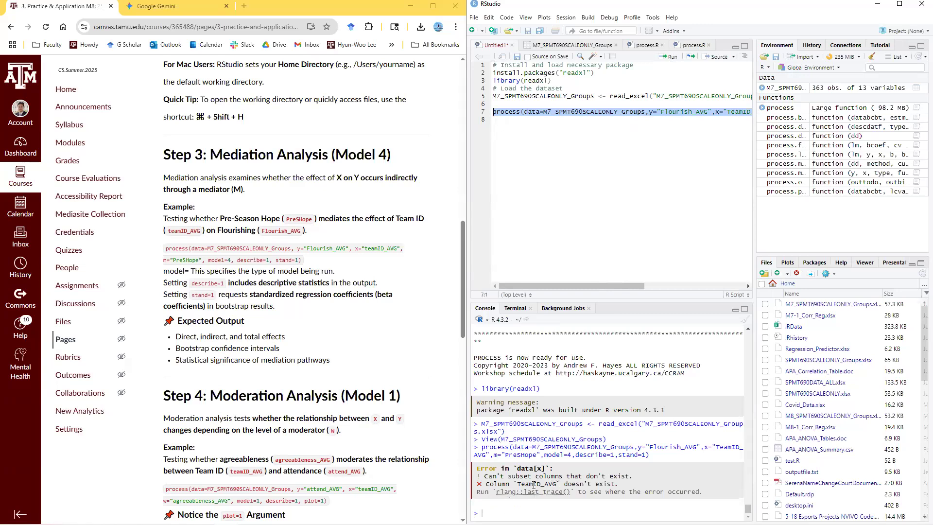
- Check the column name in the error against the course example, and correct the x argument on line 7 to "teamID_AVG"
double_click(556, 487)
left_click(556, 486)
left_click_drag(365, 249, 370, 249)
left_click_drag(728, 112, 730, 111)
type("t")
left_click(494, 120)
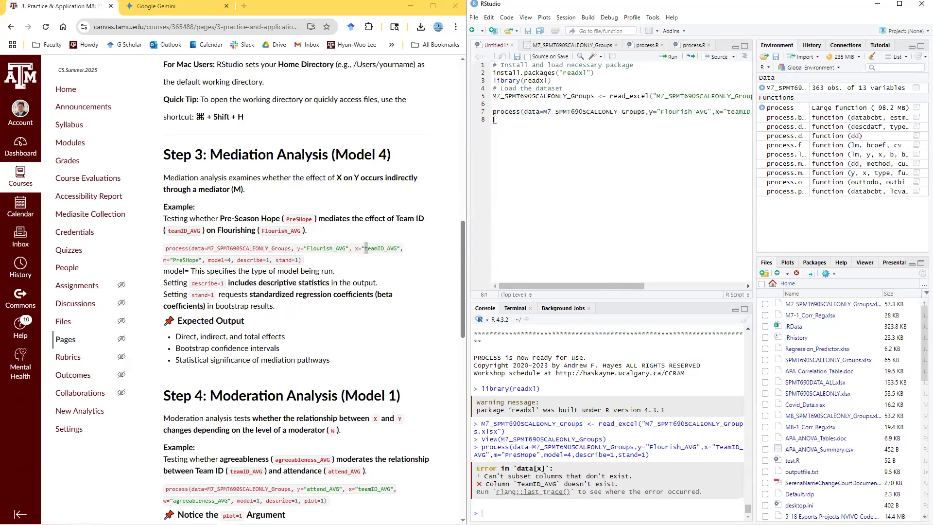
- Run the corrected Model 4 mediation call on line 7
left_click_drag(492, 118, 493, 111)
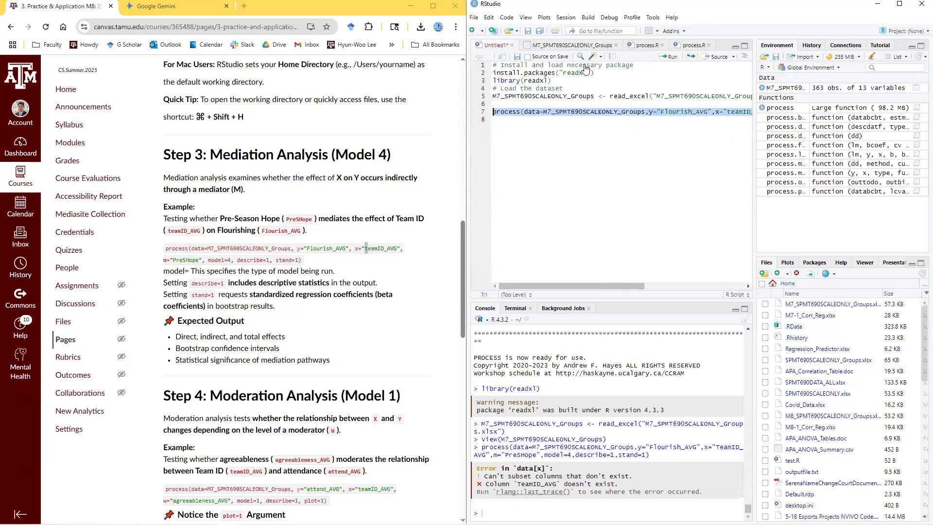
left_click(673, 57)
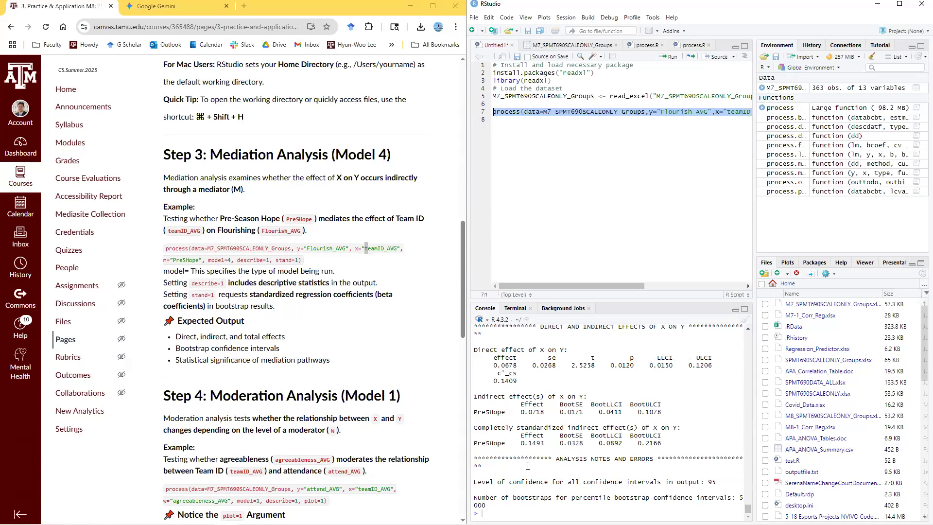
key("ctrl+Return")
- Review the start of the Model 4 output for the Y, X and M variable assignments, sample size and random seed
scroll(531, 486, "up", 5)
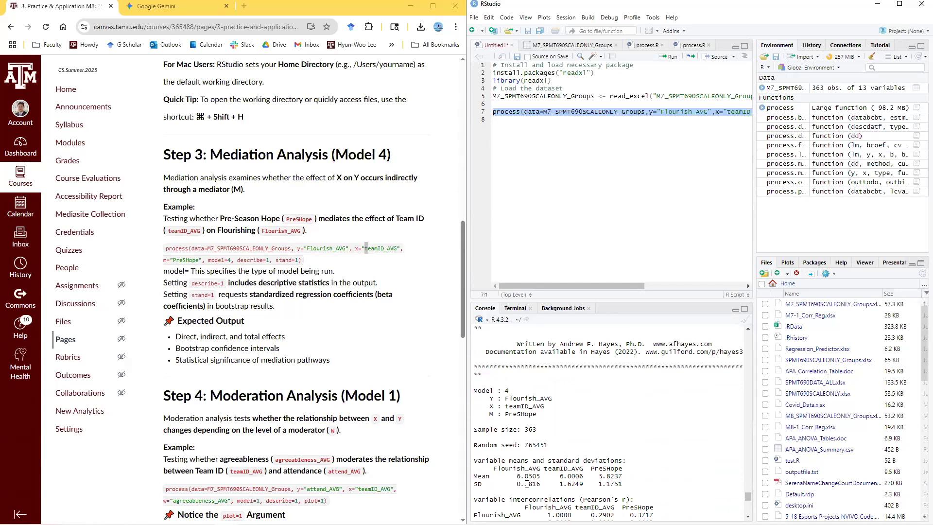
scroll(527, 481, "down", 2)
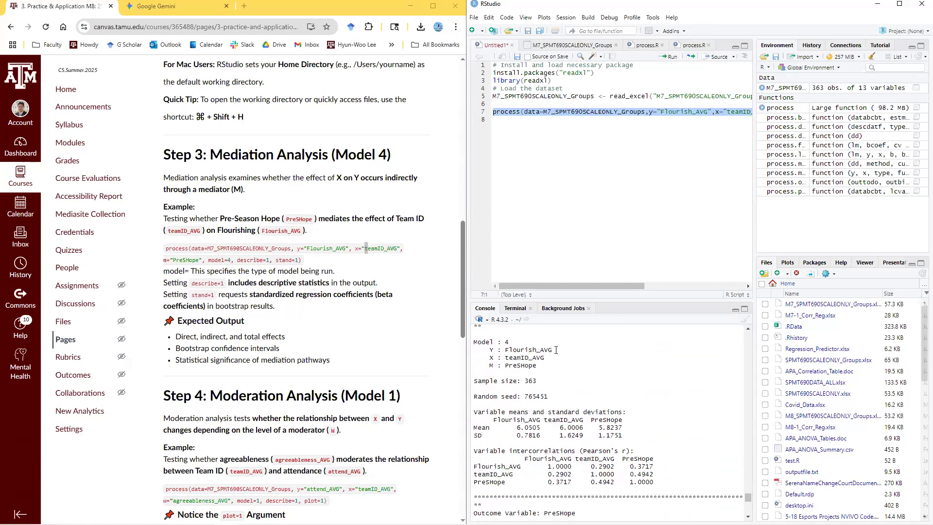
scroll(535, 354, "up", 2)
scroll(511, 353, "down", 2)
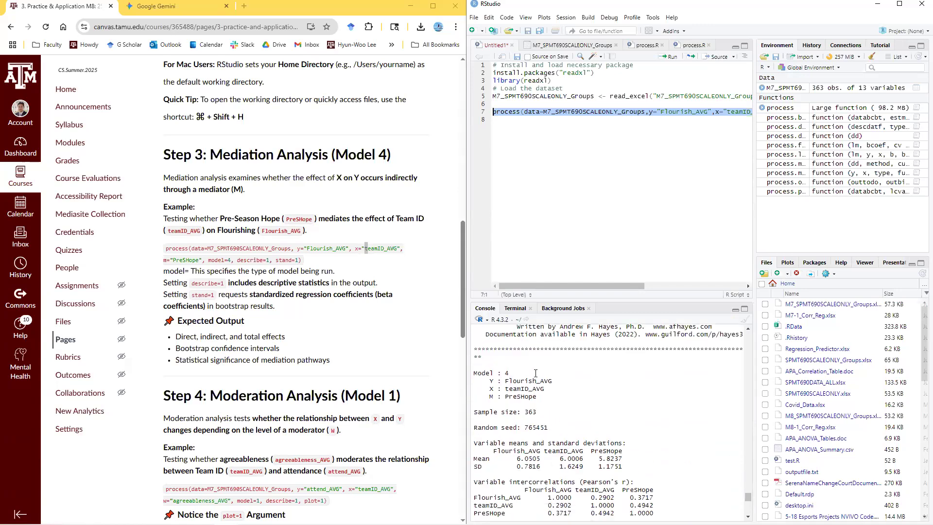
left_click_drag(551, 351, 506, 369)
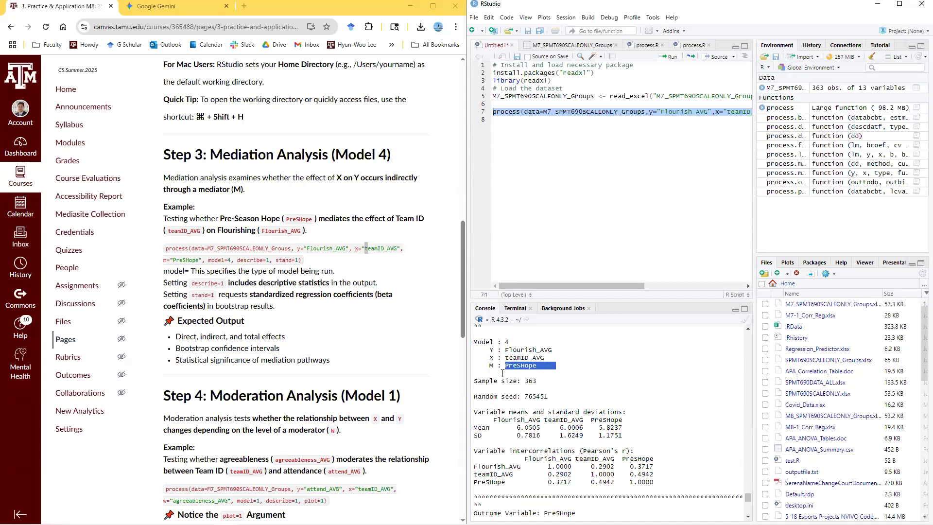
left_click(532, 382)
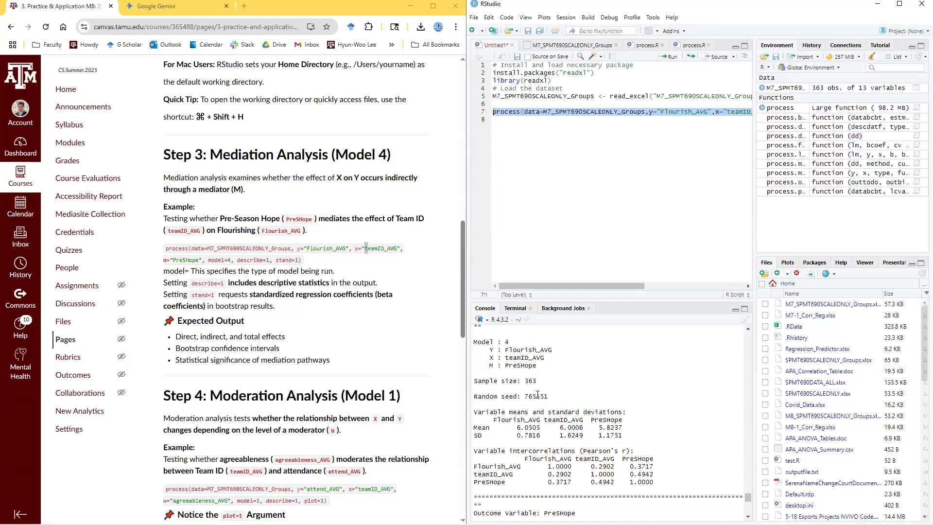
scroll(538, 394, "down", 2)
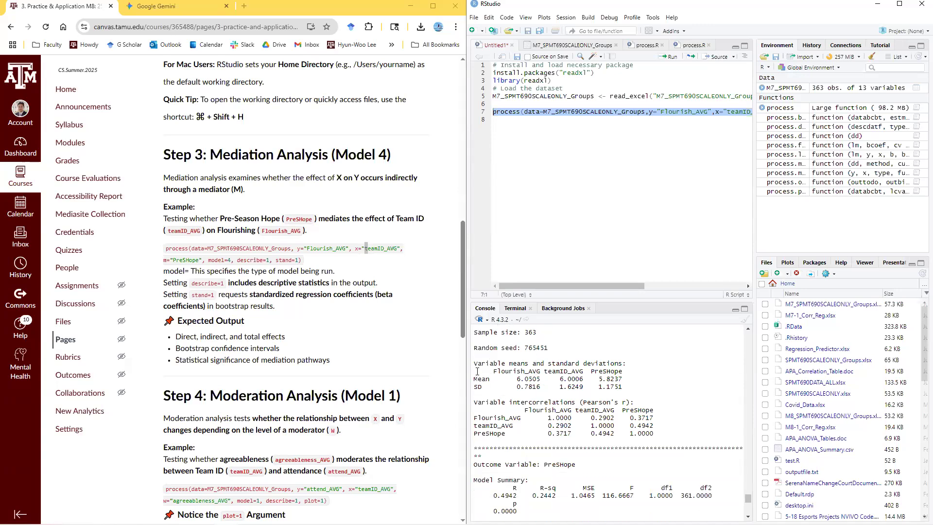
- Match the describe=1 and stand=1 arguments on line 7 to the descriptive statistics and standardized coefficients in the console output
left_click_drag(475, 363, 690, 390)
left_click_drag(727, 112, 744, 111)
left_click(708, 112)
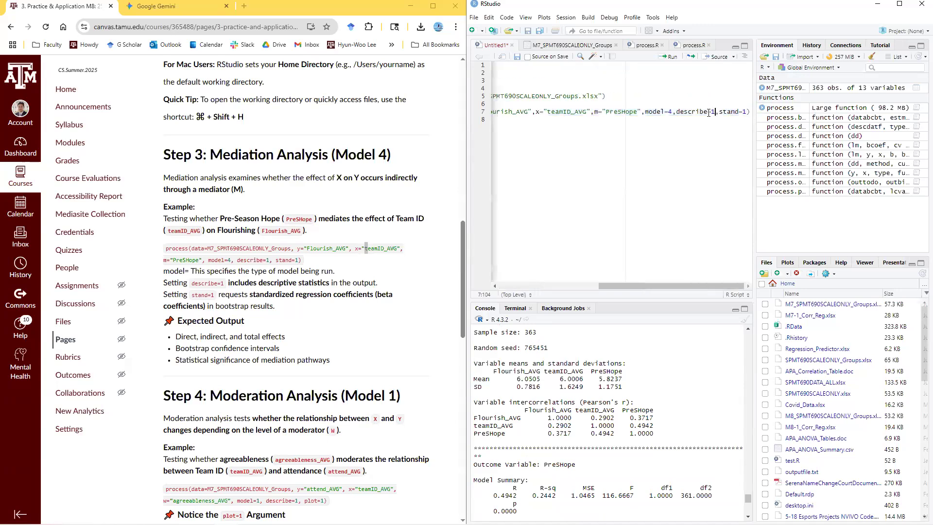
scroll(515, 408, "down", 4)
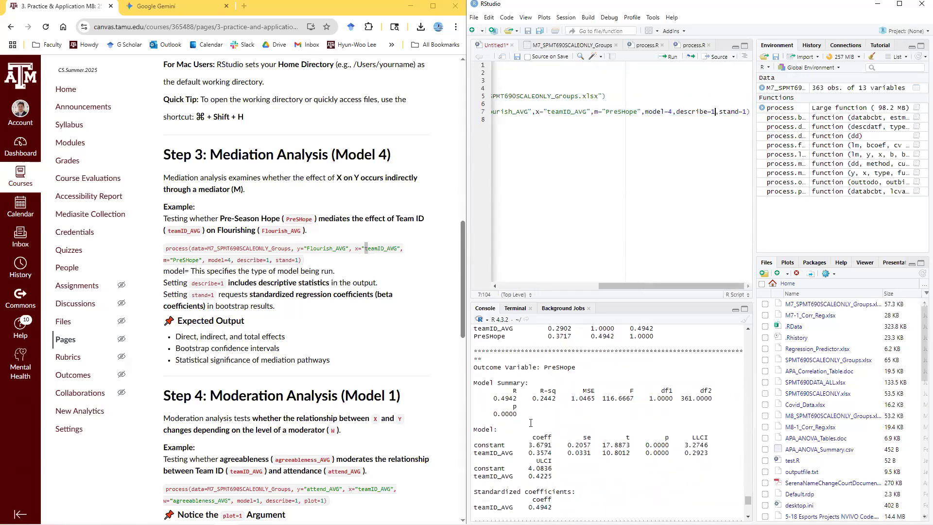
scroll(590, 419, "down", 2)
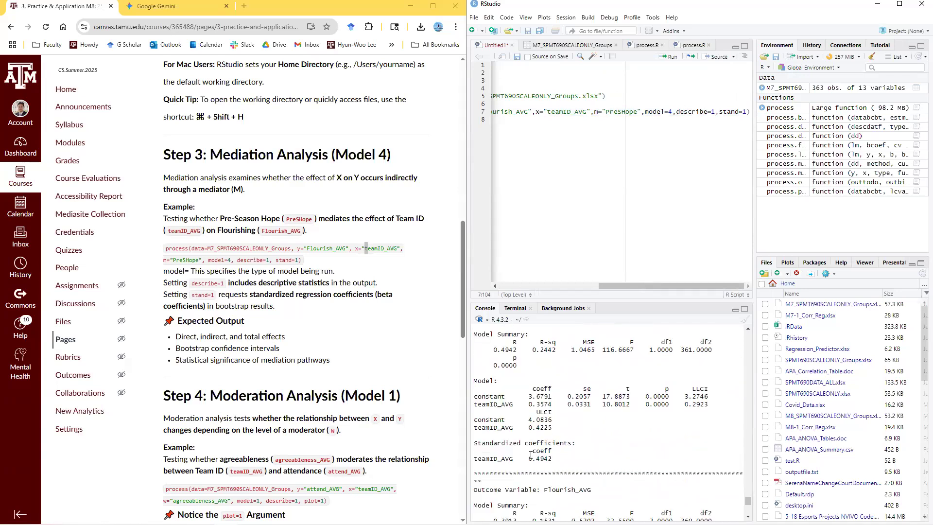
left_click_drag(750, 111, 718, 115)
left_click_drag(558, 460, 474, 444)
left_click(549, 425)
scroll(555, 412, "up", 1)
scroll(525, 407, "up", 2)
scroll(570, 437, "up", 2)
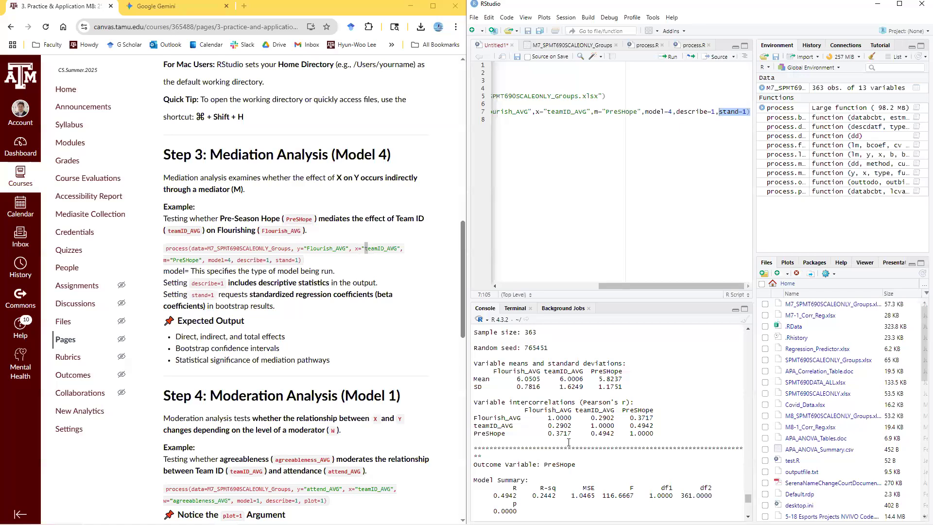
- Examine the PreSHope outcome model for its R-squared, model p-value, and the coefficient and p-value of teamID_AVG
scroll(569, 442, "down", 2)
scroll(568, 442, "down", 2)
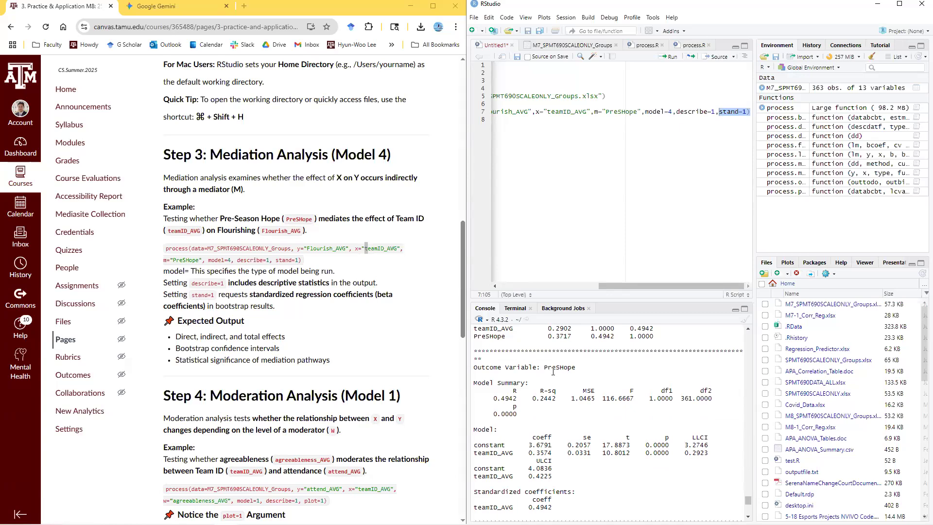
scroll(553, 371, "down", 1)
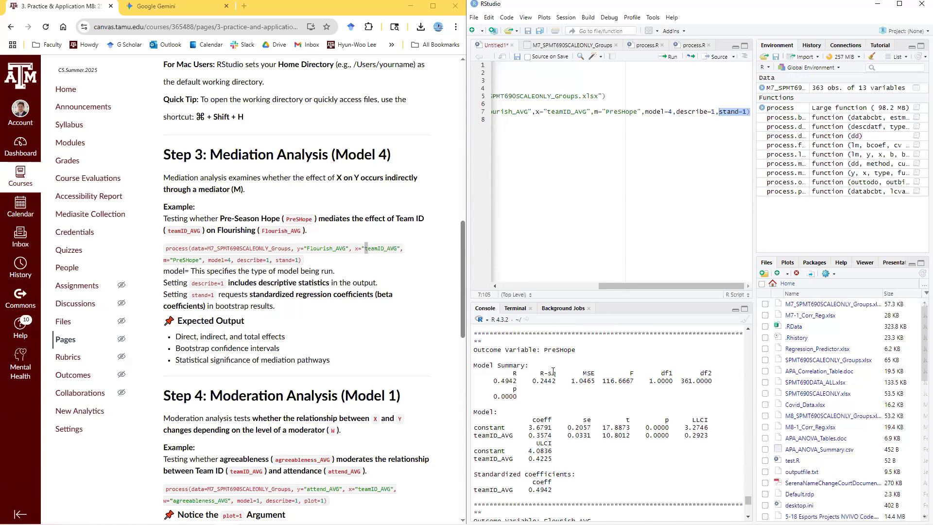
scroll(553, 371, "up", 1)
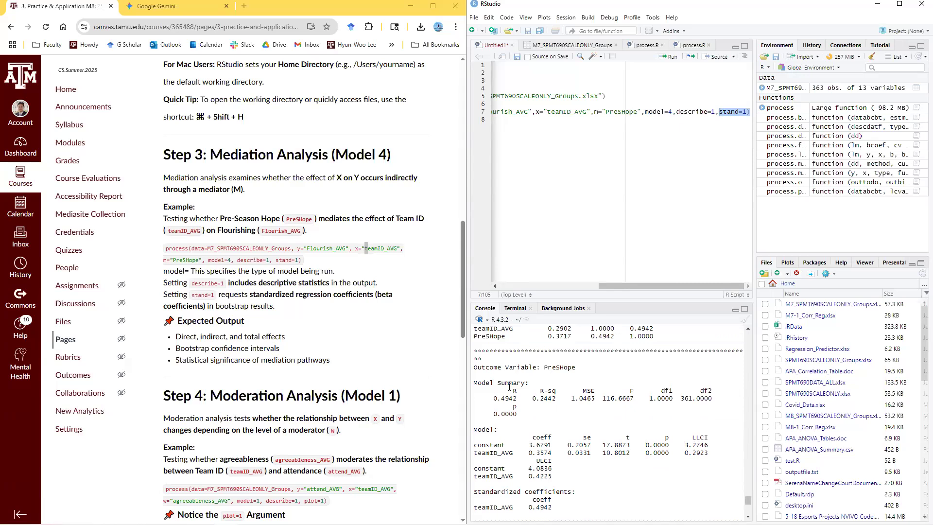
left_click_drag(533, 401, 558, 402)
left_click_drag(518, 414, 493, 414)
scroll(537, 411, "down", 2)
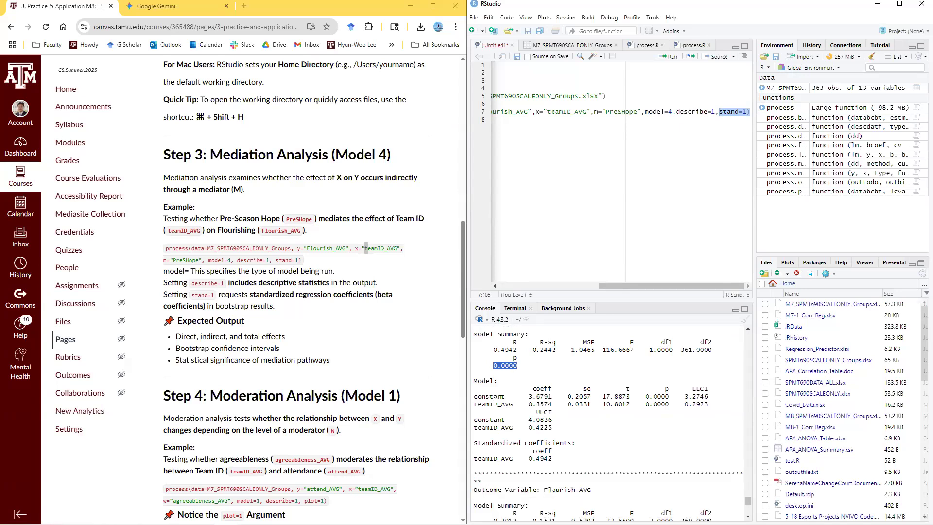
left_click_drag(529, 405, 713, 404)
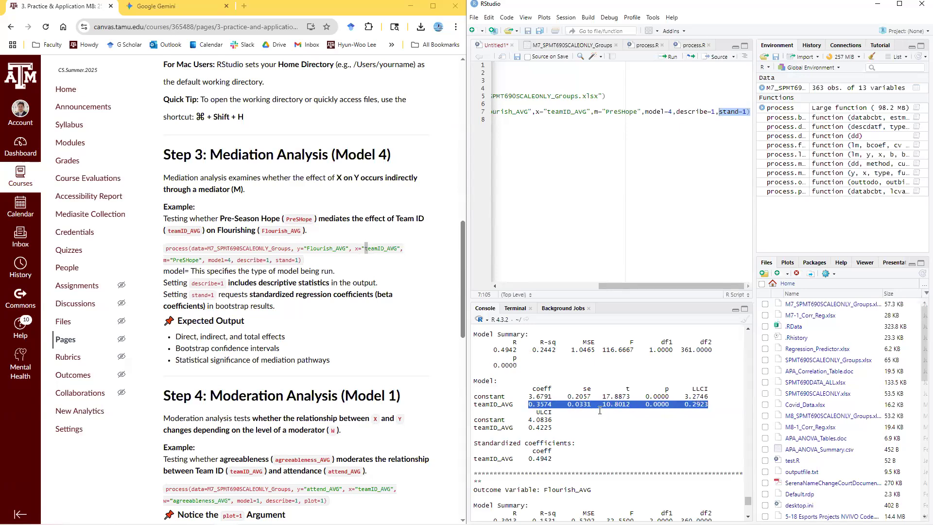
left_click_drag(642, 405, 673, 406)
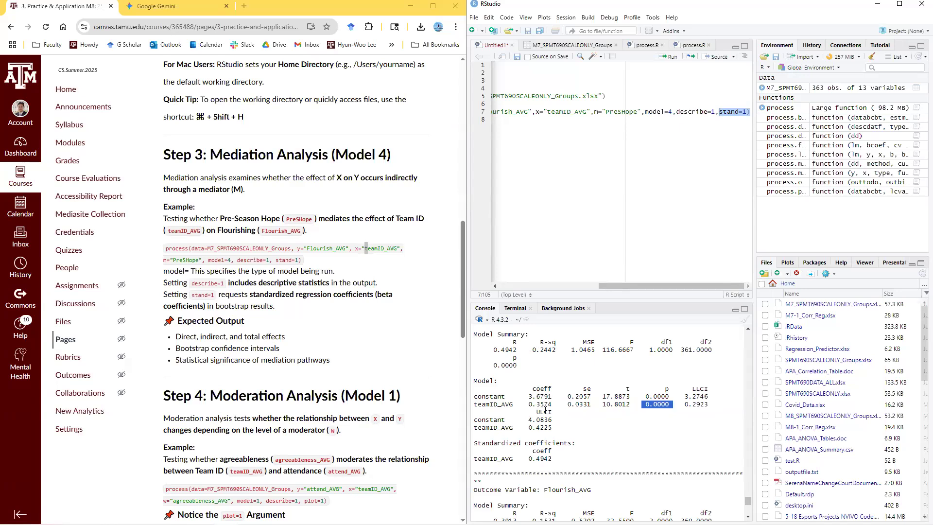
left_click_drag(529, 404, 567, 404)
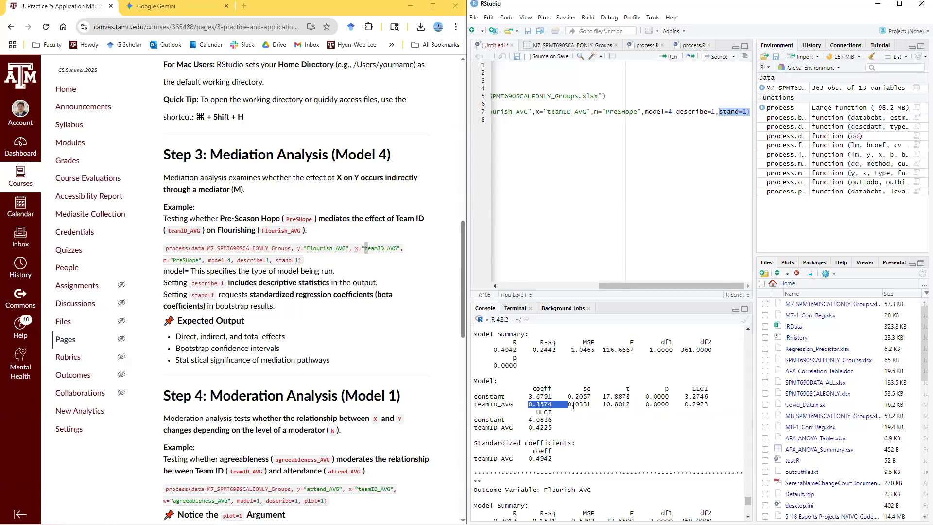
scroll(549, 437, "up", 2)
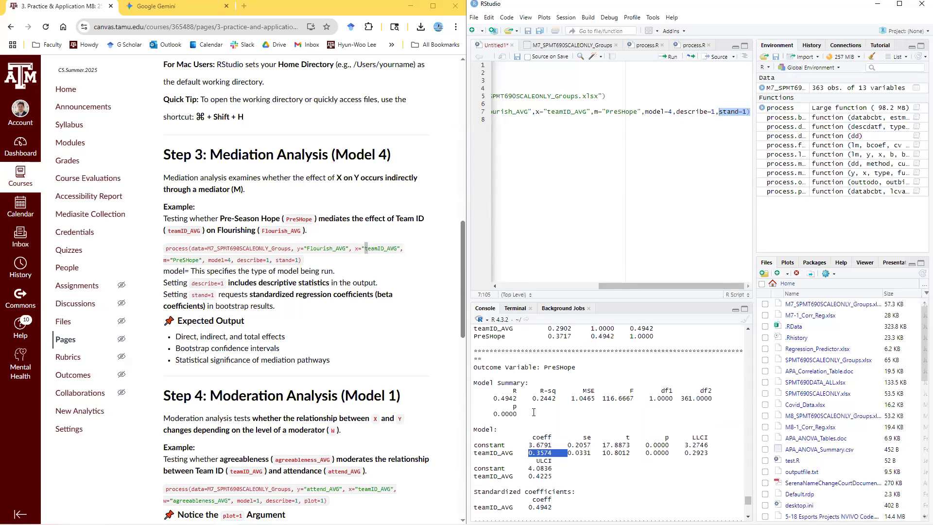
- Examine the teamID_AVG and PreSHope rows of the Flourish_AVG outcome model, checking the p-value of PreSHope
scroll(601, 441, "down", 6)
scroll(602, 442, "down", 2)
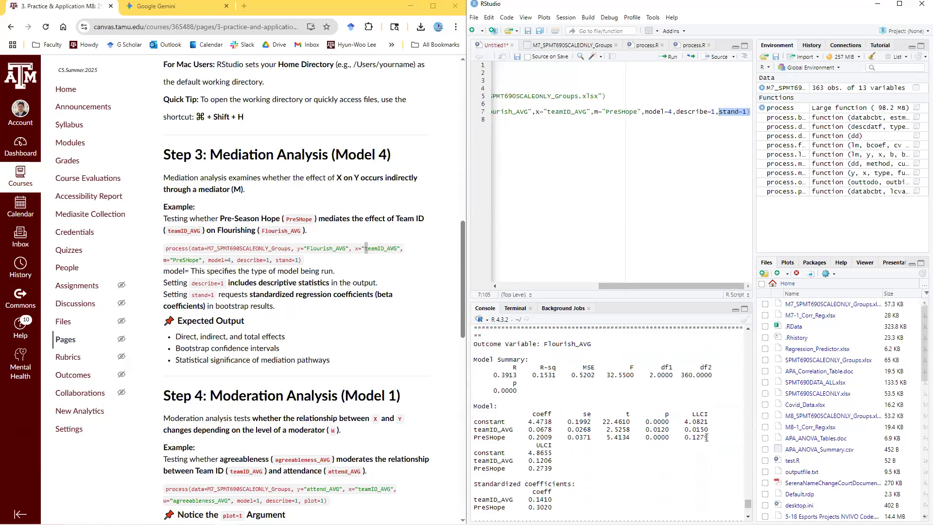
left_click_drag(710, 437, 471, 434)
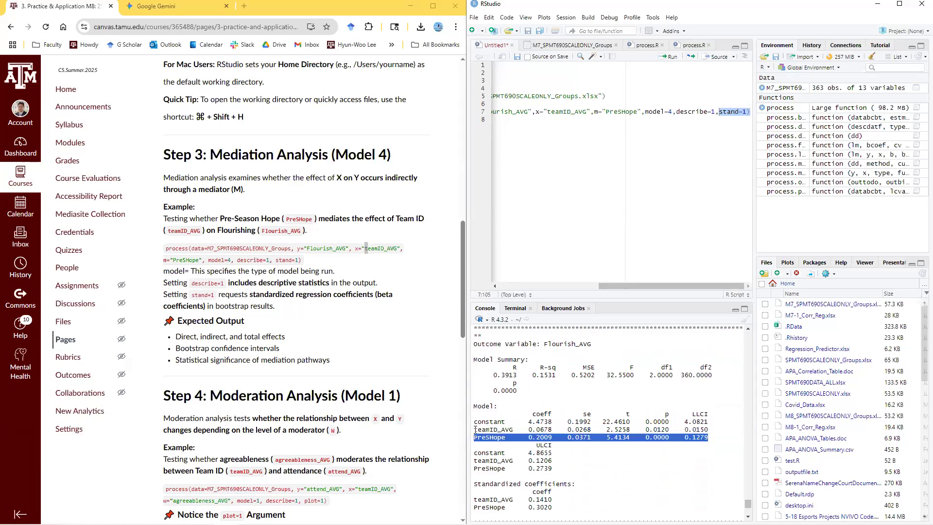
left_click(601, 434)
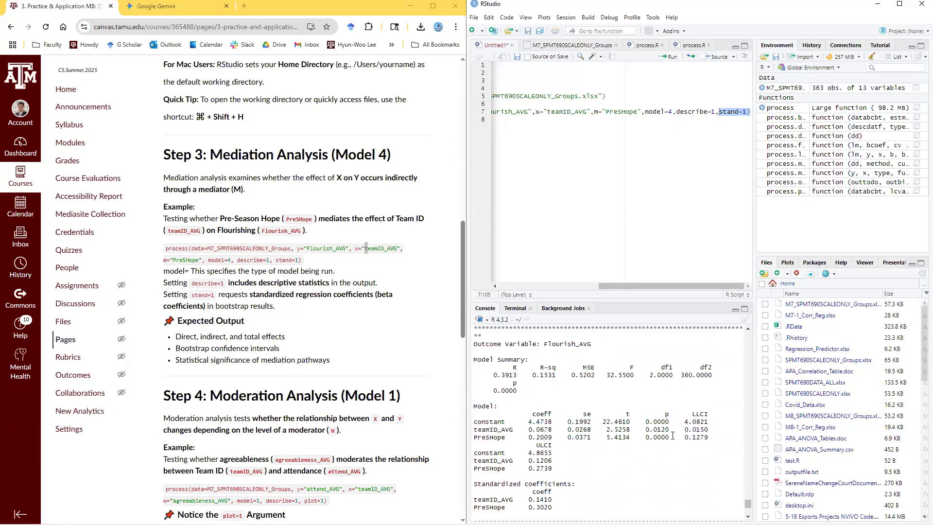
left_click_drag(709, 429, 526, 429)
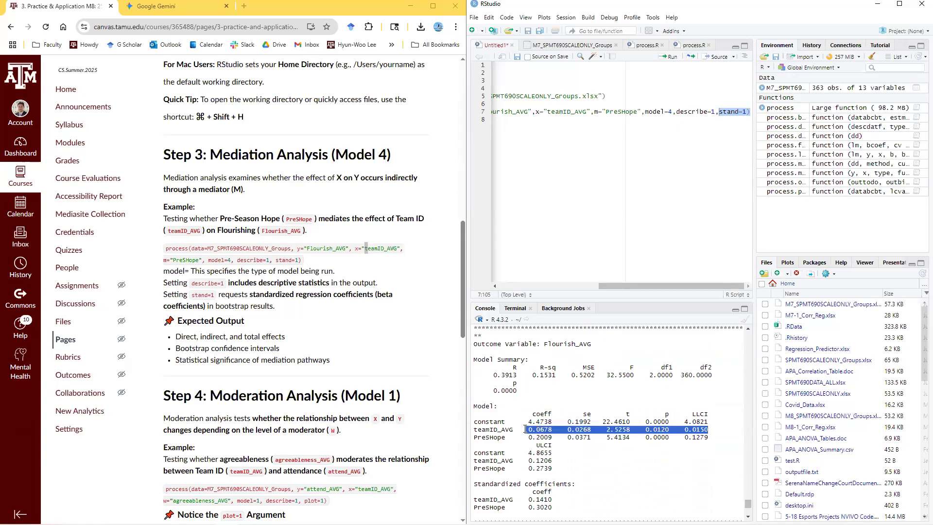
left_click_drag(525, 437, 649, 438)
left_click(665, 438)
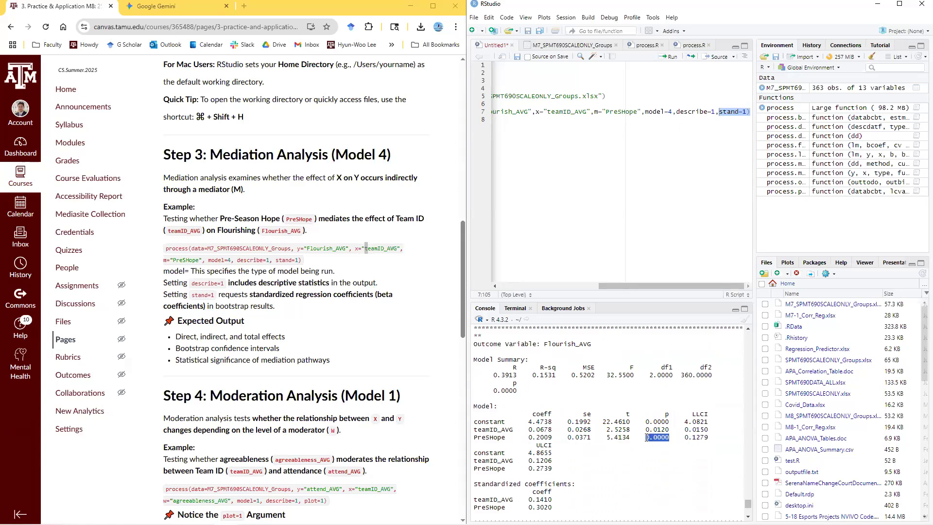
triple_click(647, 438)
left_click(643, 438)
left_click(697, 437, "shift")
- Check the coefficient and p-value of teamID_AVG as a predictor of Flourish_AVG against the PreSHope row
left_click(658, 432)
left_click_drag(528, 430, 555, 437)
scroll(554, 434, "down", 1)
scroll(555, 432, "up", 1)
left_click(530, 433)
left_click_drag(597, 430, 704, 430)
left_click_drag(592, 344, 540, 343)
double_click(660, 430)
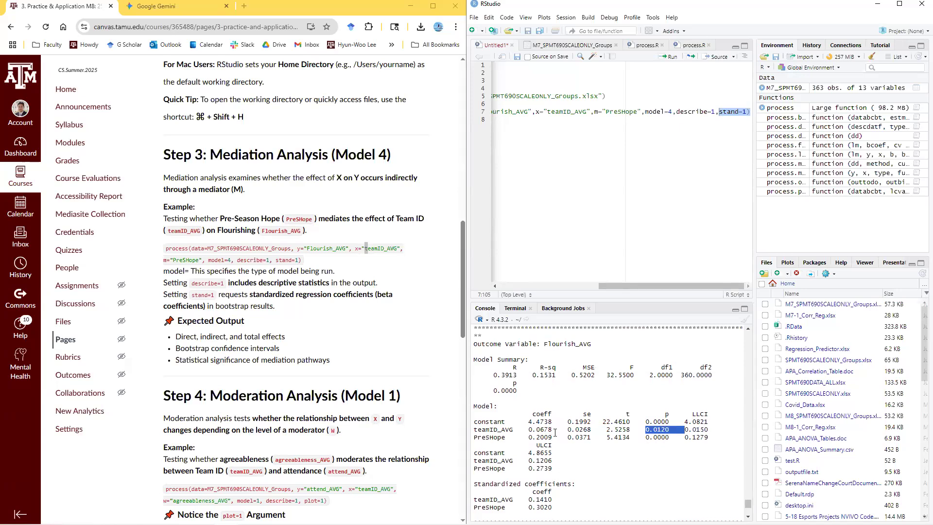
left_click_drag(526, 436, 704, 437)
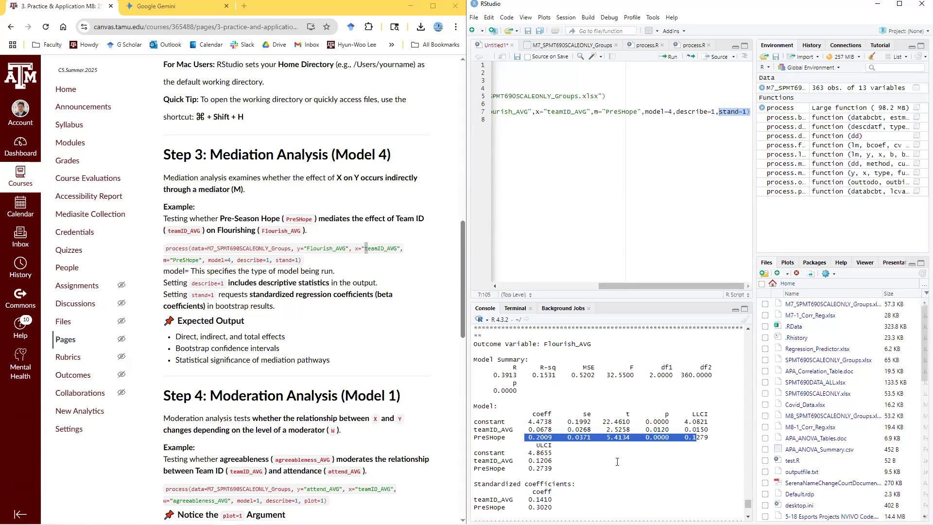
- Compare the teamID_AVG coefficients and confidence limits between the PreSHope and Flourish_AVG outcome models
scroll(512, 457, "down", 6)
scroll(617, 452, "up", 4)
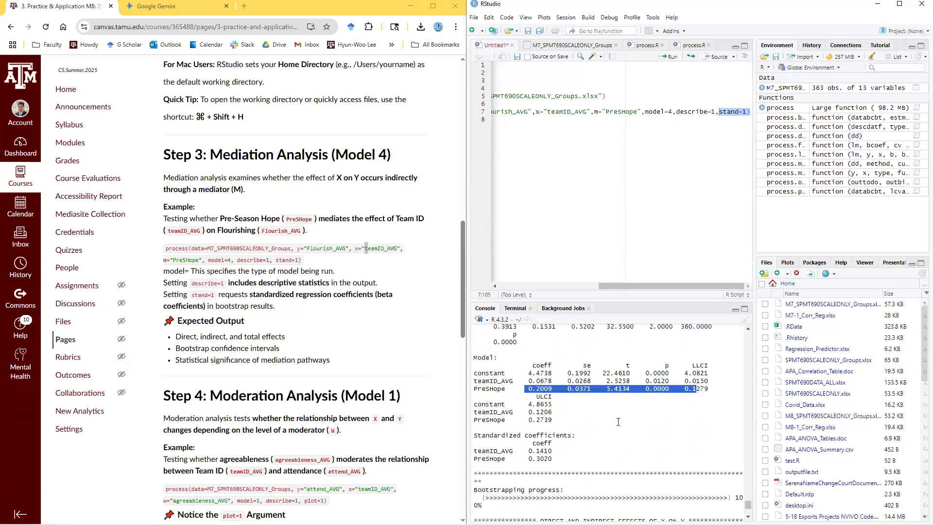
left_click(548, 383)
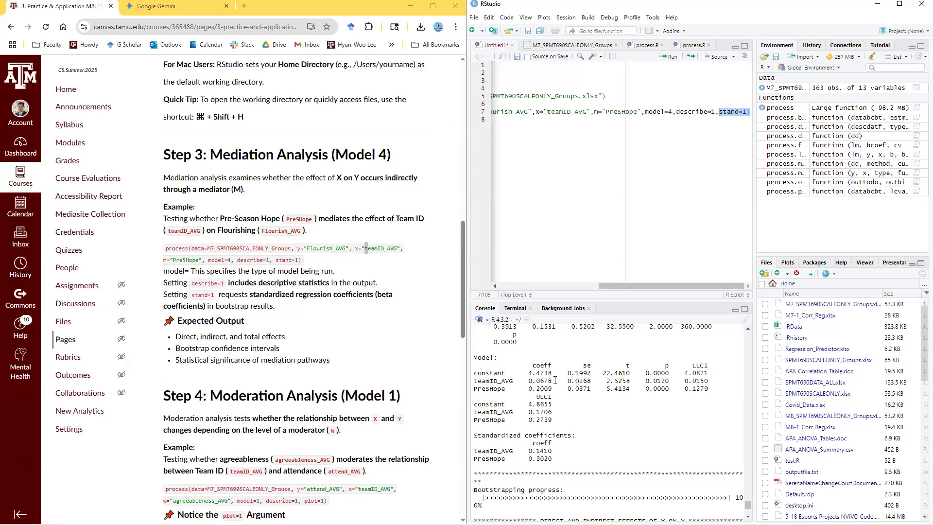
scroll(569, 396, "up", 2)
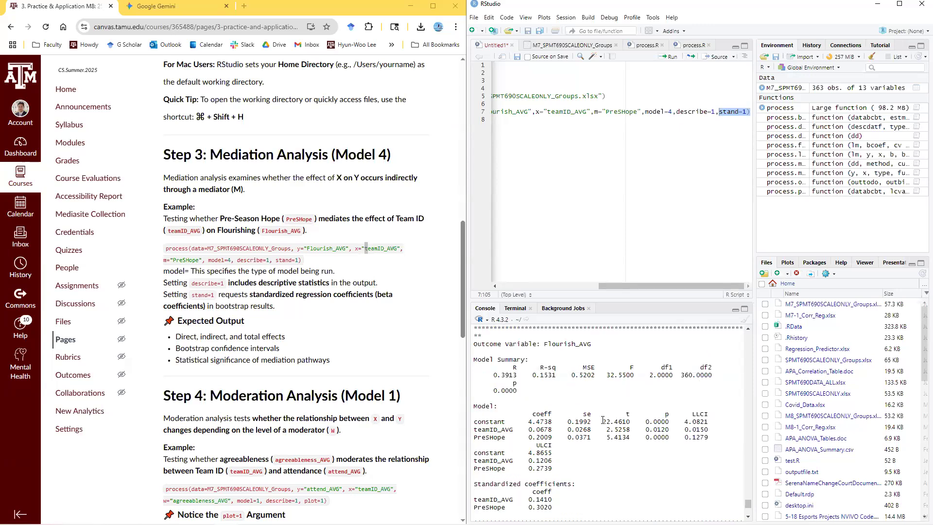
scroll(599, 423, "down", 2)
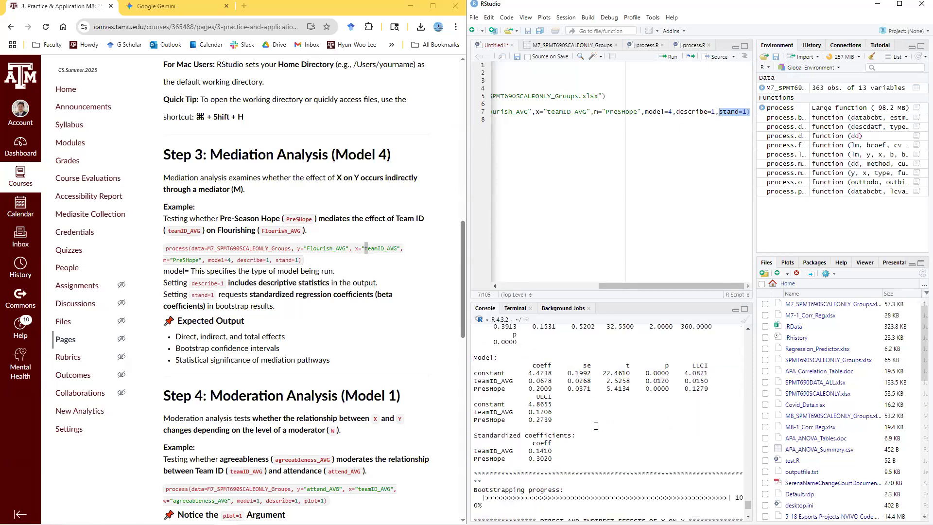
scroll(596, 426, "up", 2)
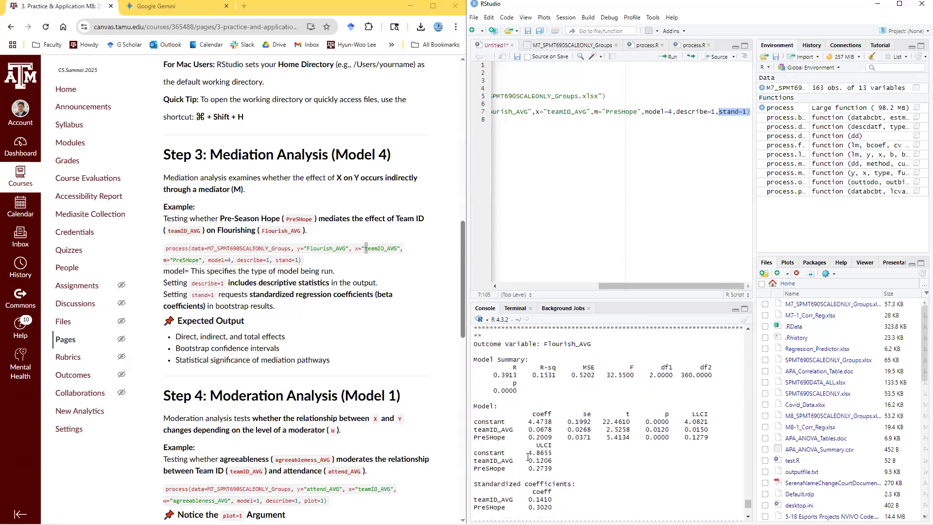
scroll(559, 418, "up", 6)
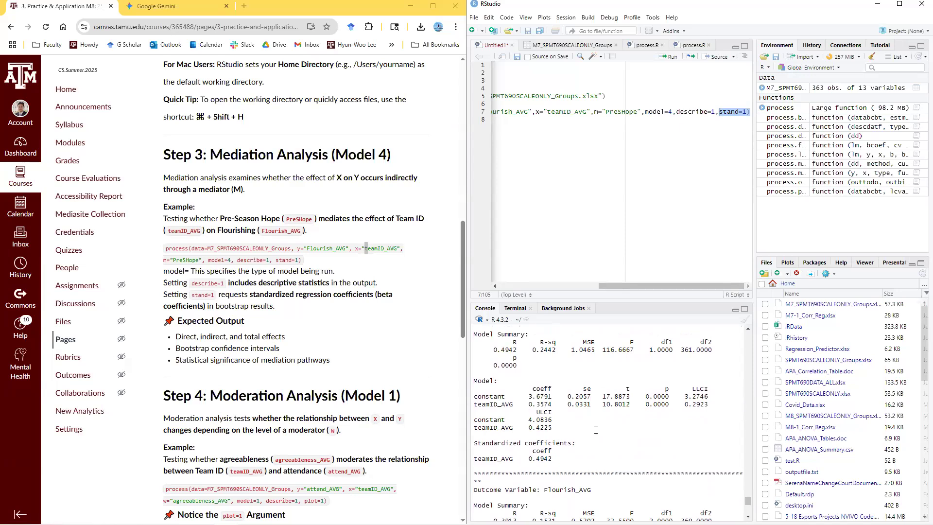
scroll(595, 423, "down", 4)
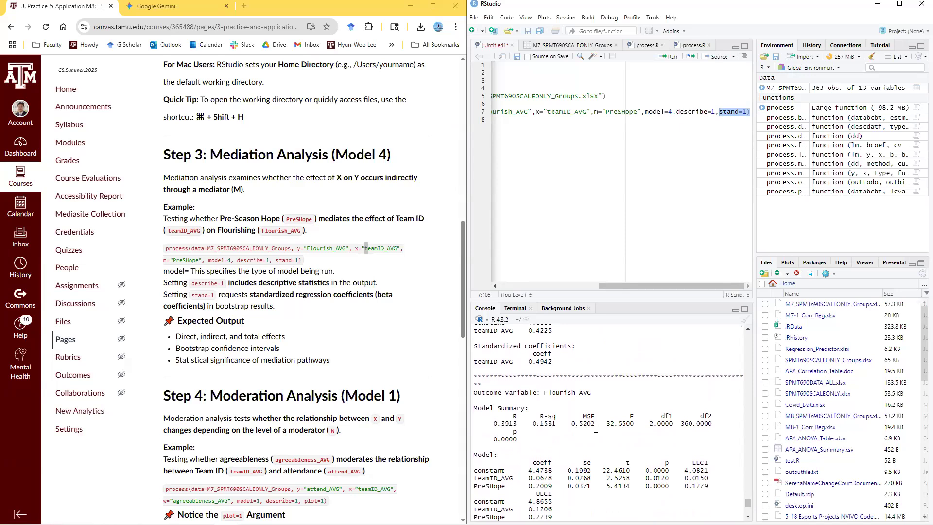
scroll(595, 429, "down", 2)
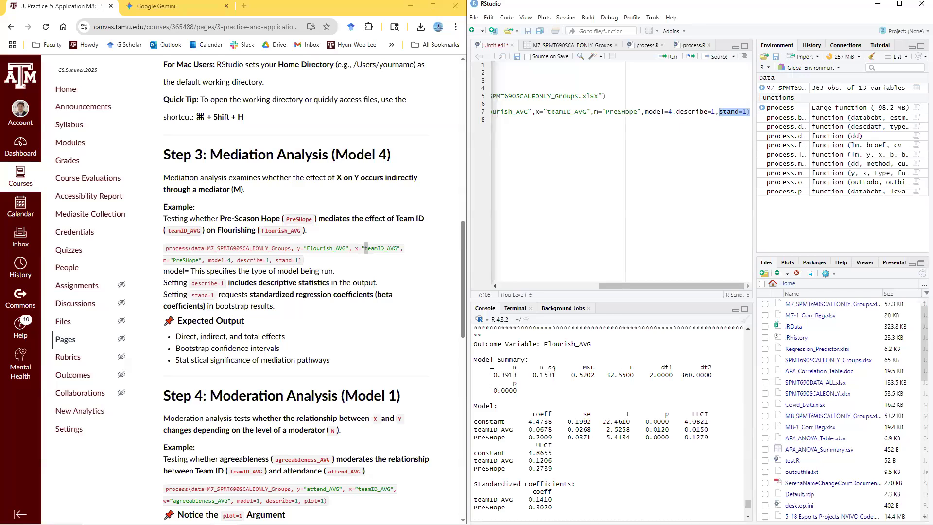
- Review the Flourish_AVG model summary and locate the direct and indirect effects of X on Y in the output
left_click_drag(475, 359, 553, 381)
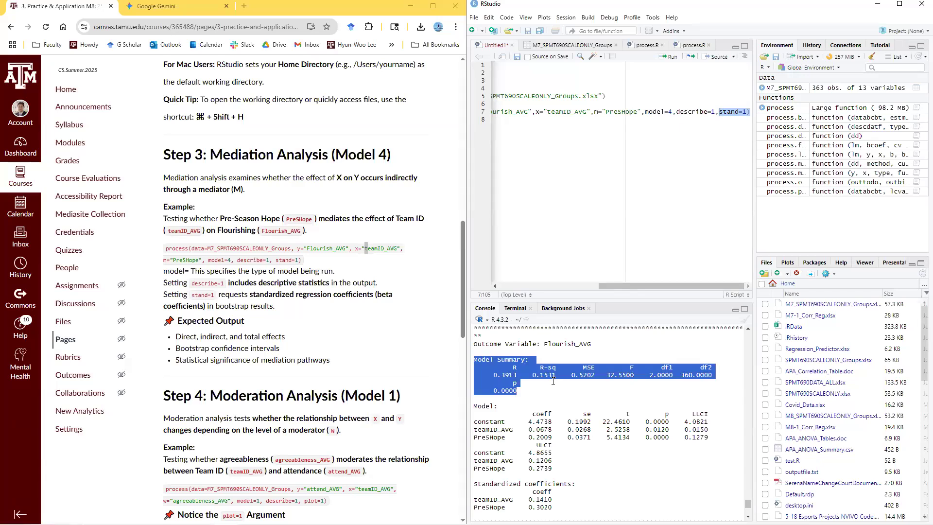
left_click(543, 372)
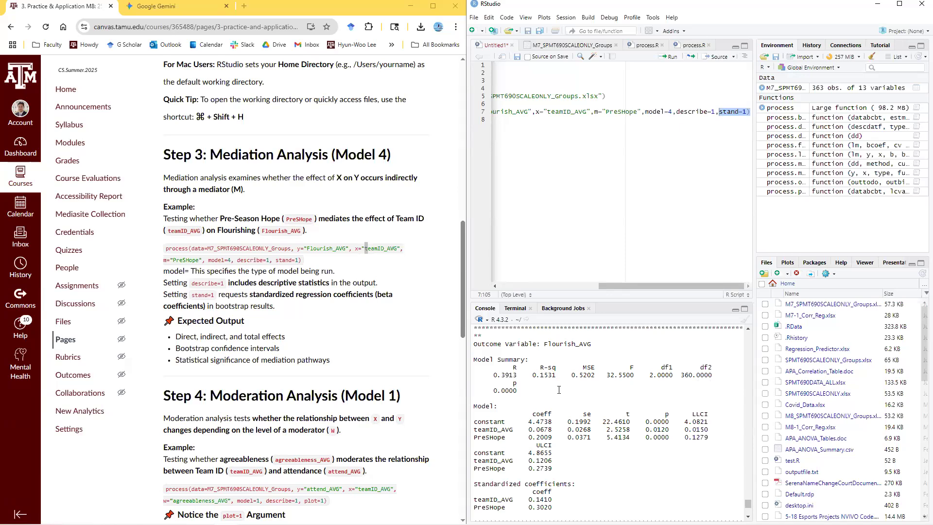
scroll(559, 389, "down", 4)
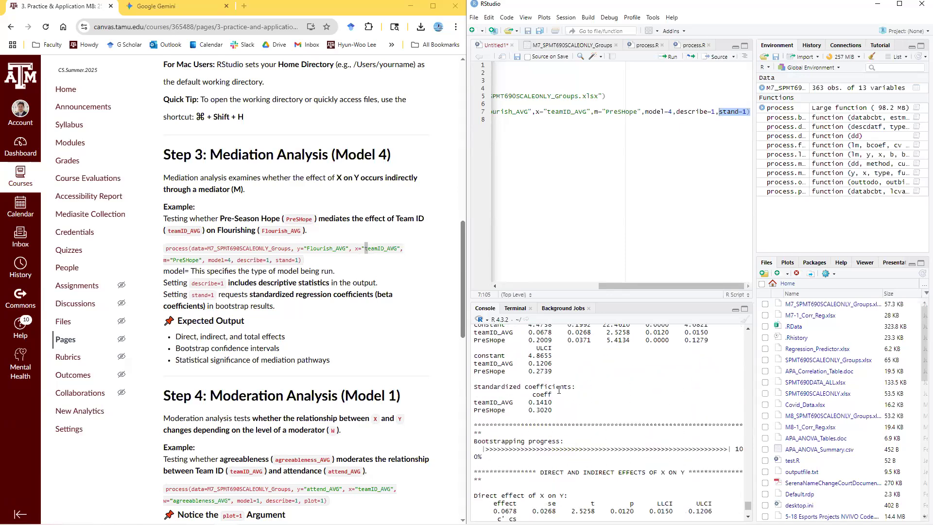
scroll(559, 390, "down", 2)
scroll(563, 399, "down", 2)
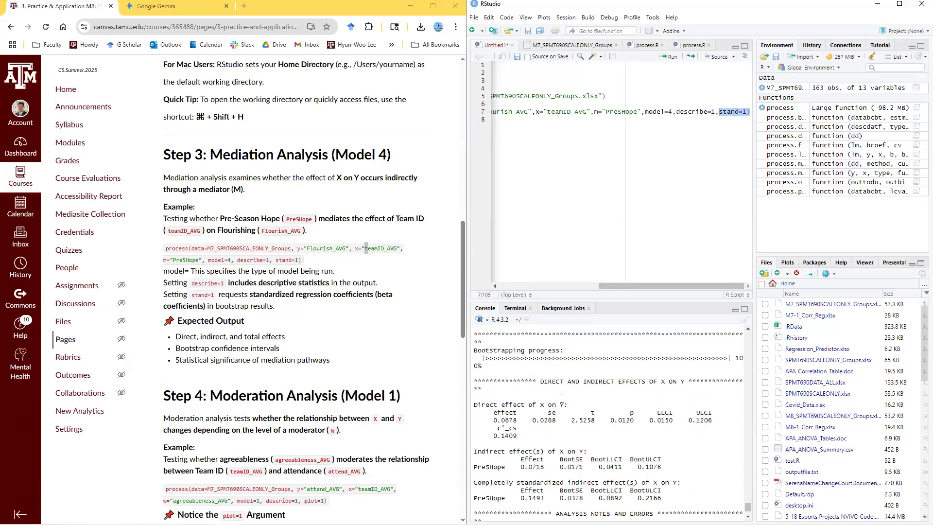
left_click_drag(540, 375, 697, 378)
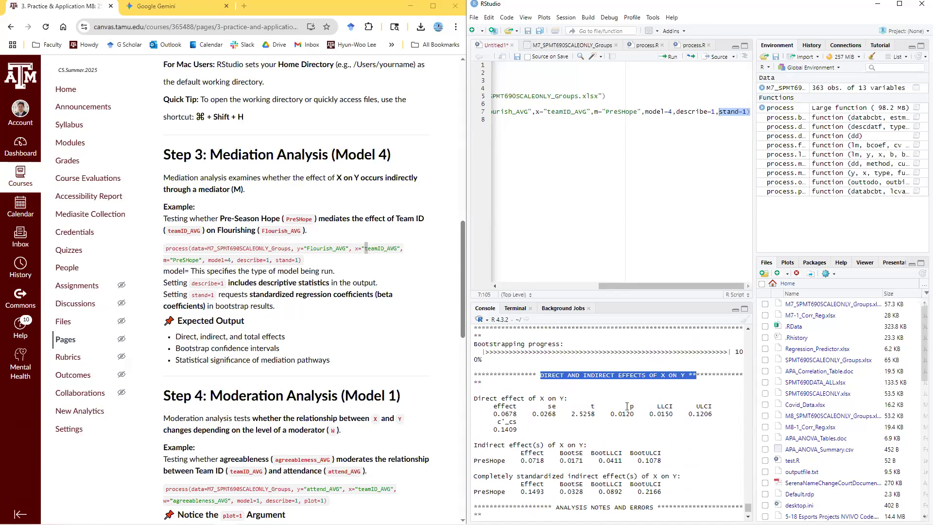
scroll(627, 406, "down", 2)
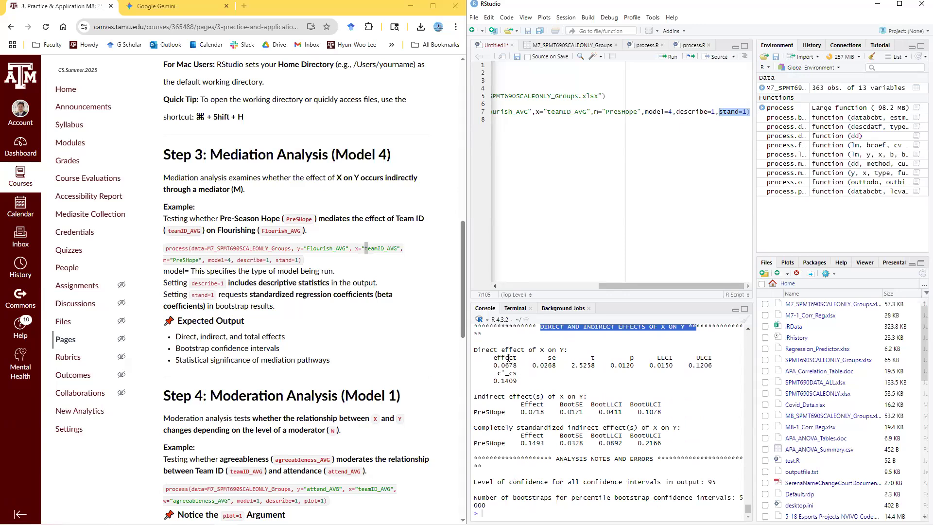
- Compare the direct effect with the teamID_AVG row of the Flourish_AVG model, then examine the indirect effect row for PreSHope
left_click_drag(489, 365, 708, 381)
scroll(535, 372, "up", 5)
scroll(520, 375, "up", 2)
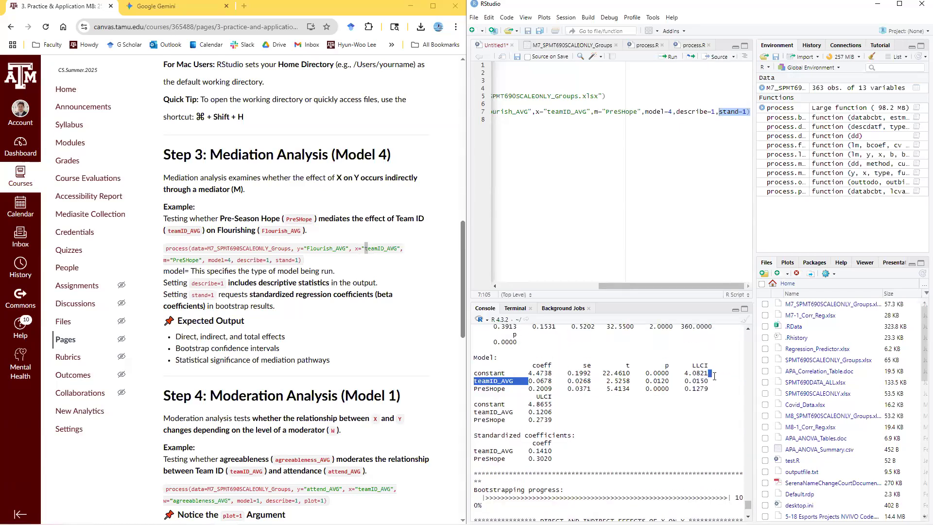
scroll(613, 411, "down", 8)
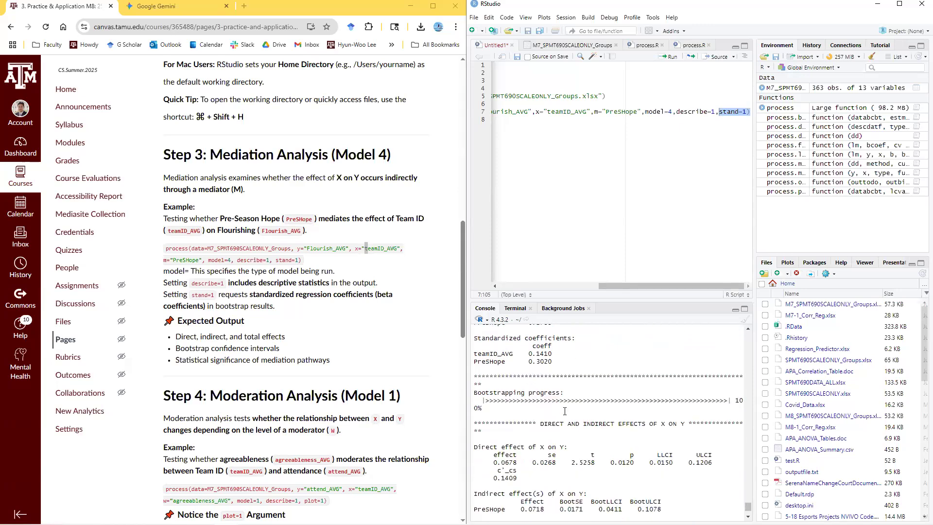
scroll(541, 417, "down", 1)
left_click_drag(662, 411, 475, 413)
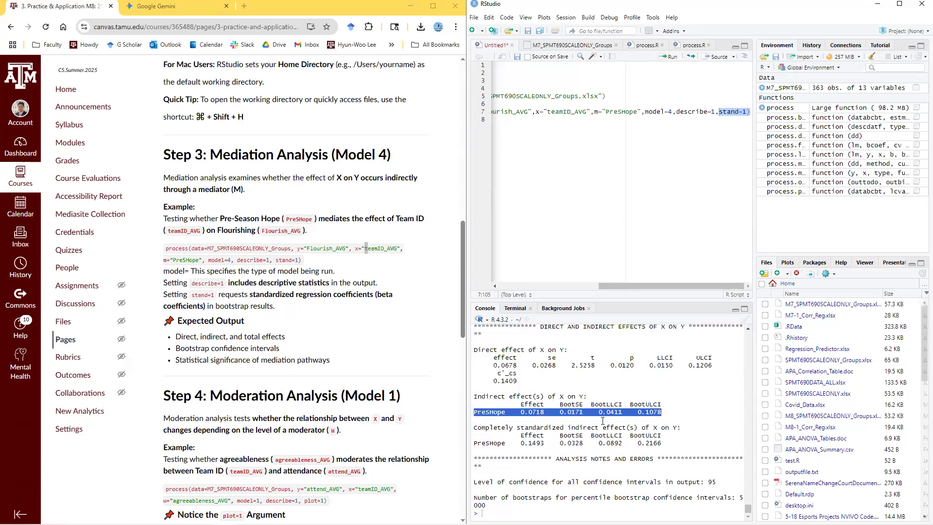
- Check the direct effect of X on Y against the teamID_AVG row of the PreSHope outcome model
scroll(601, 423, "up", 8)
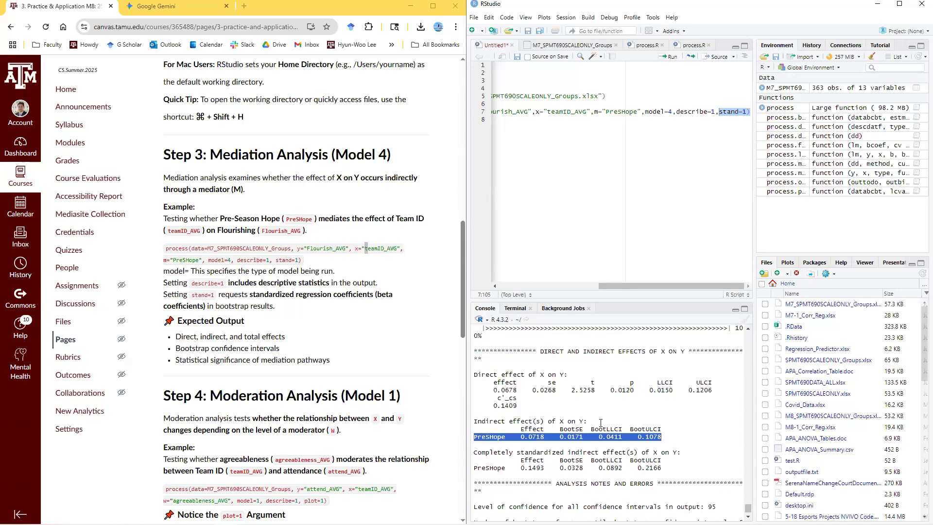
left_click_drag(474, 389, 704, 390)
scroll(520, 385, "up", 6)
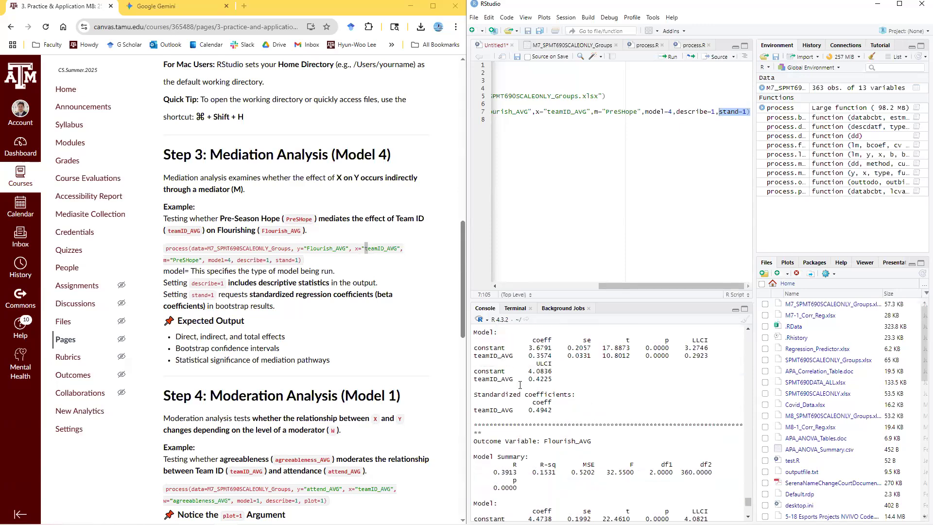
left_click_drag(479, 358, 709, 359)
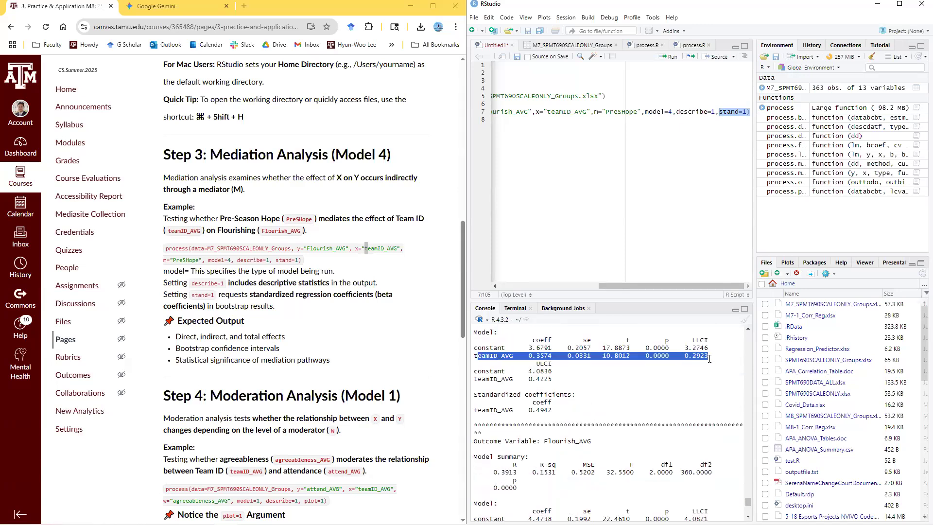
scroll(664, 401, "down", 14)
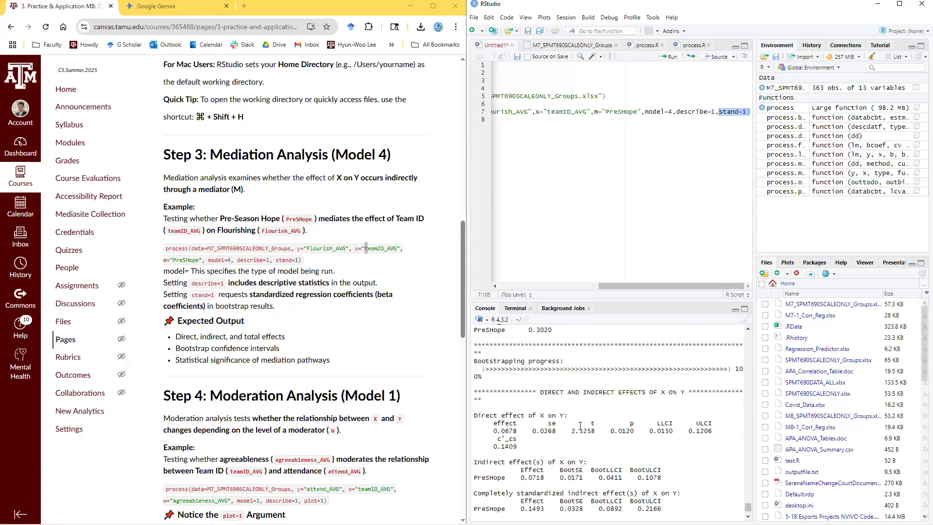
- Examine the BootLLCI and BootULCI limits of the PreSHope indirect effect to judge whether the interval includes zero
scroll(580, 425, "down", 1)
left_click_drag(549, 412, 667, 412)
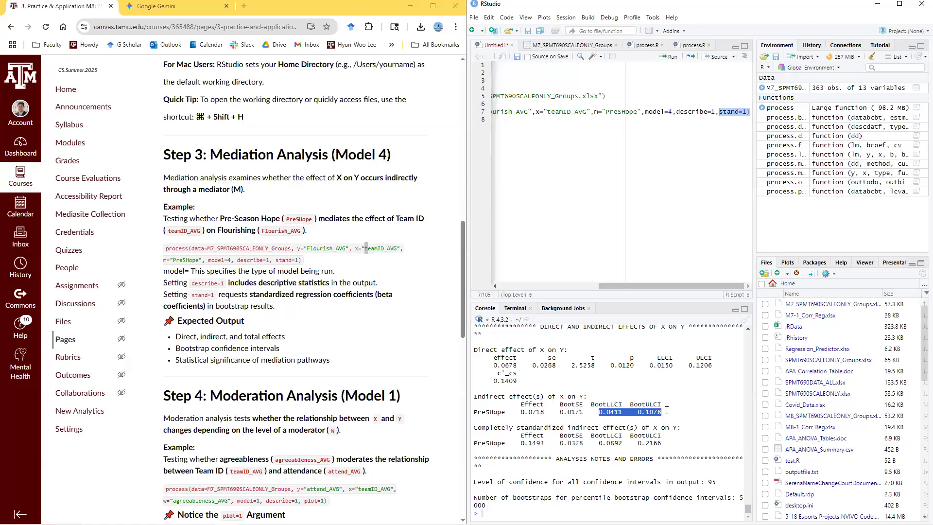
left_click(624, 412)
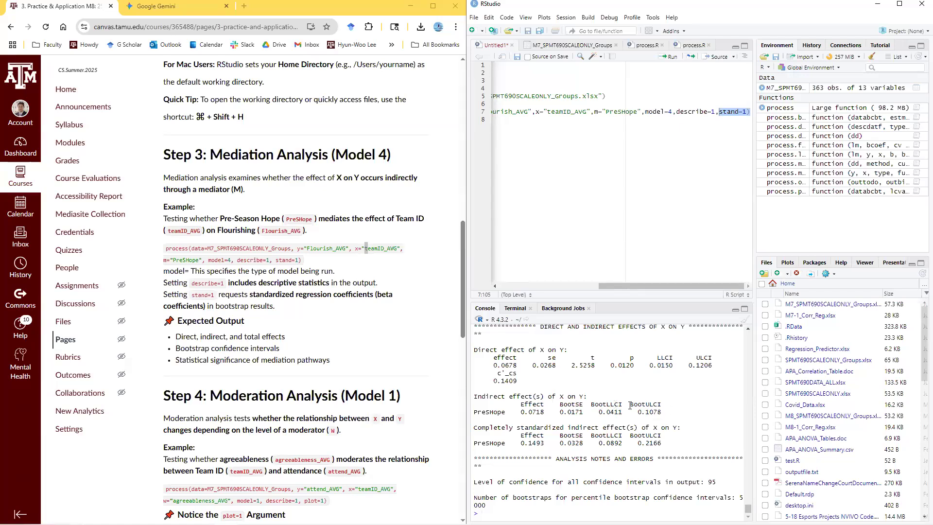
left_click_drag(606, 405, 662, 404)
left_click(658, 412)
left_click_drag(599, 412, 663, 411)
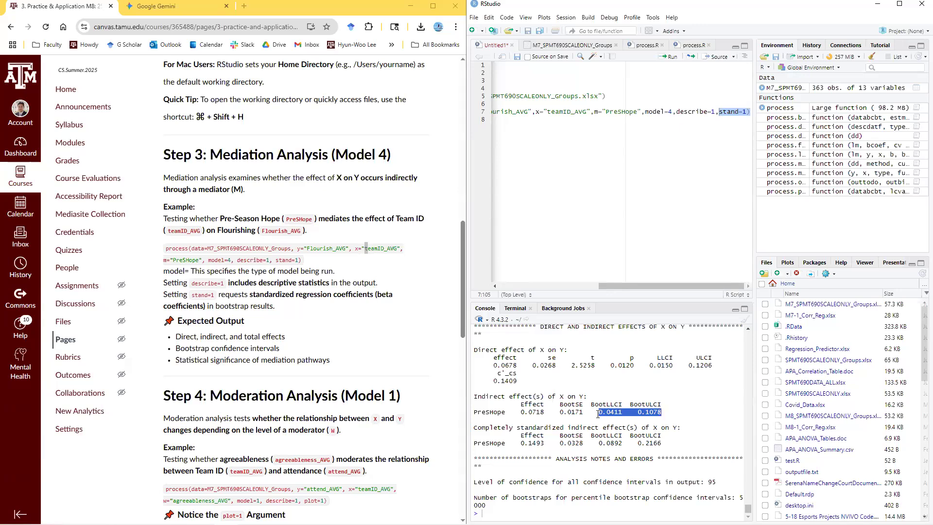
left_click(628, 410)
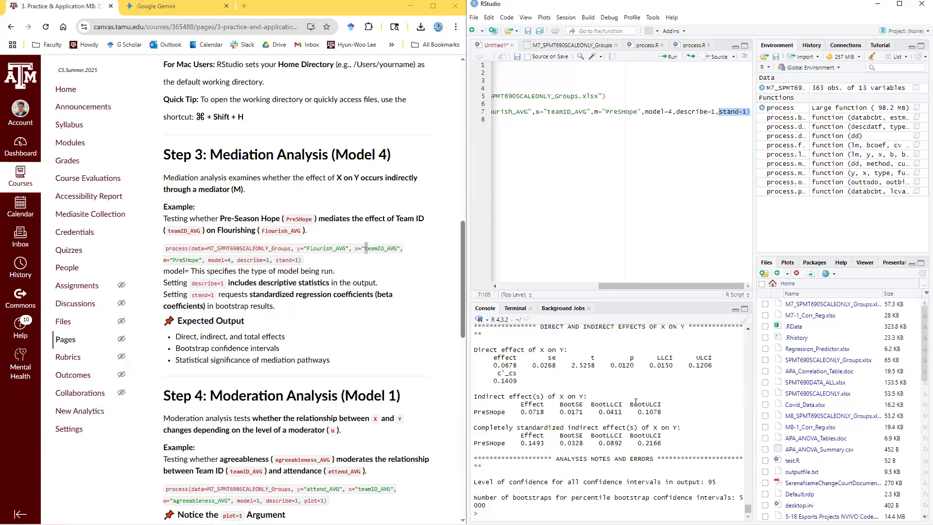
mouse_move(603, 413)
left_mouse_down()
mouse_move(679, 411)
mouse_move(608, 412)
left_mouse_up()
left_click(598, 416)
left_click_drag(482, 413, 626, 413)
left_click(574, 423)
- Review the standardized coefficients and compare the direct effect of X on Y with the indirect effect through PreSHope
scroll(547, 413, "up", 4)
scroll(545, 420, "up", 6)
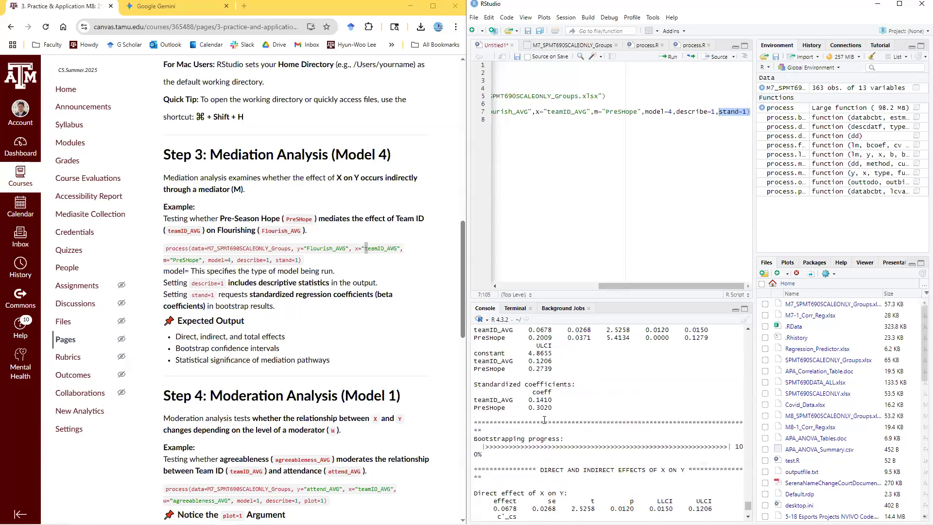
scroll(567, 451, "down", 3)
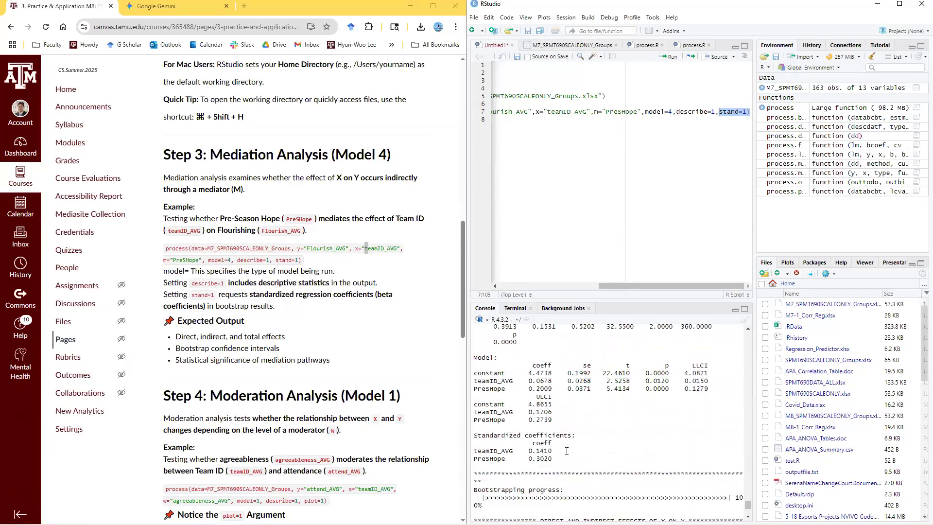
scroll(566, 451, "down", 6)
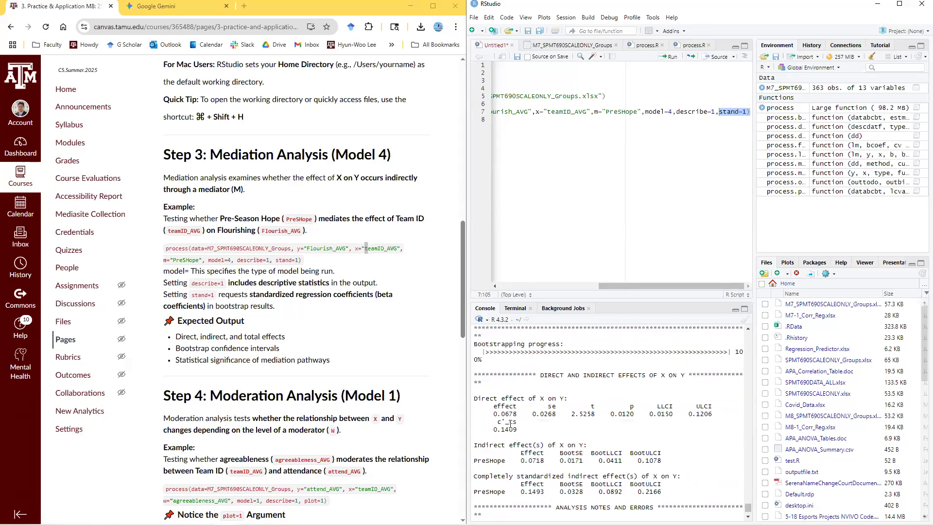
left_click_drag(517, 414, 491, 414)
left_click_drag(548, 461, 518, 460)
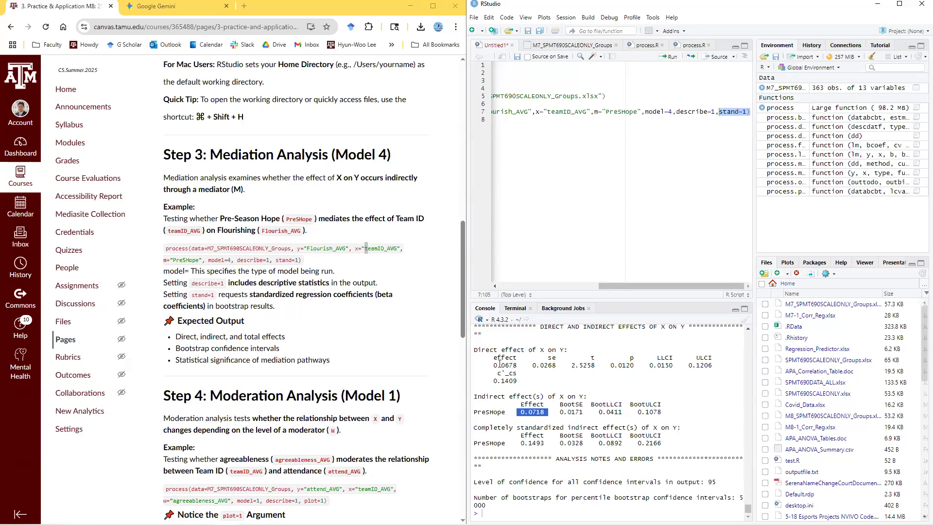
- Copy the Step 4 Model 1 moderation command for attend_AVG, teamID_AVG and agreeableness_AVG from the course page onto line 9 of the script
left_click_drag(462, 264, 460, 317)
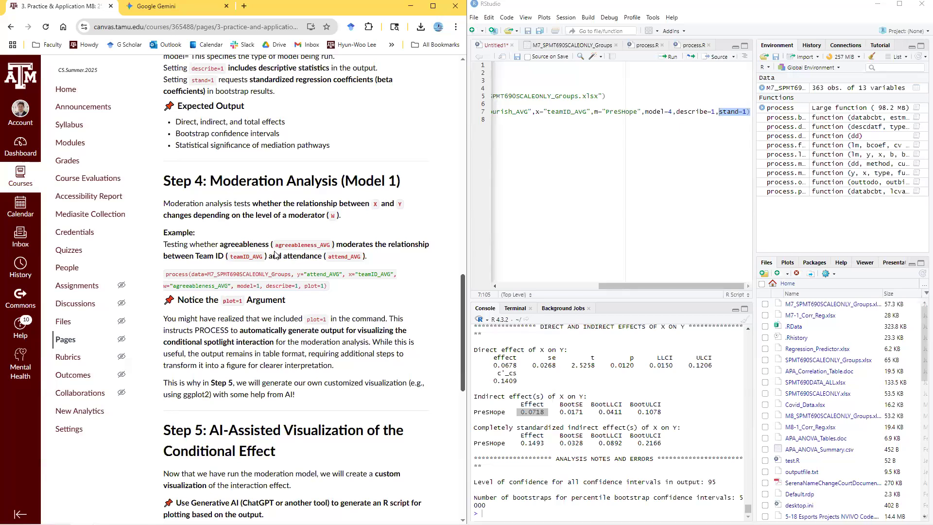
left_click_drag(284, 256, 363, 259)
left_click_drag(608, 284, 487, 276)
left_click(508, 140)
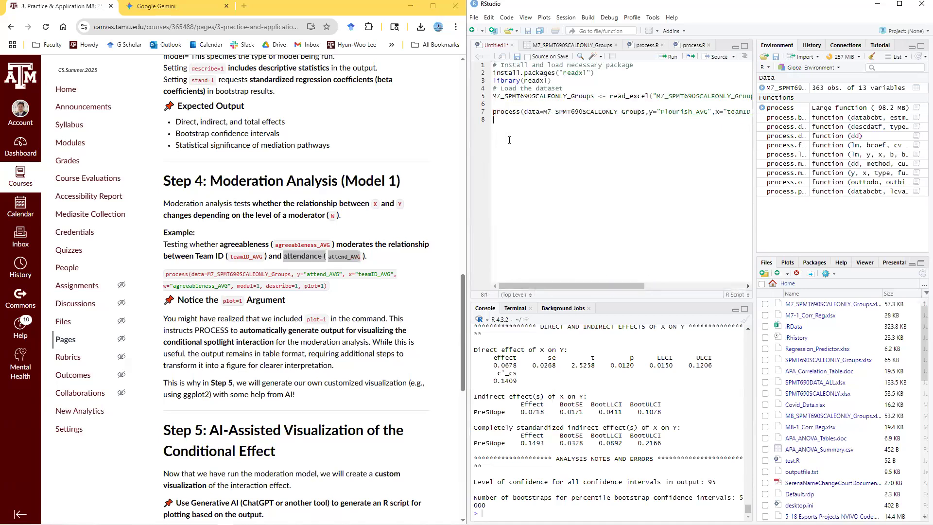
key("BackSpace")
type("process(")
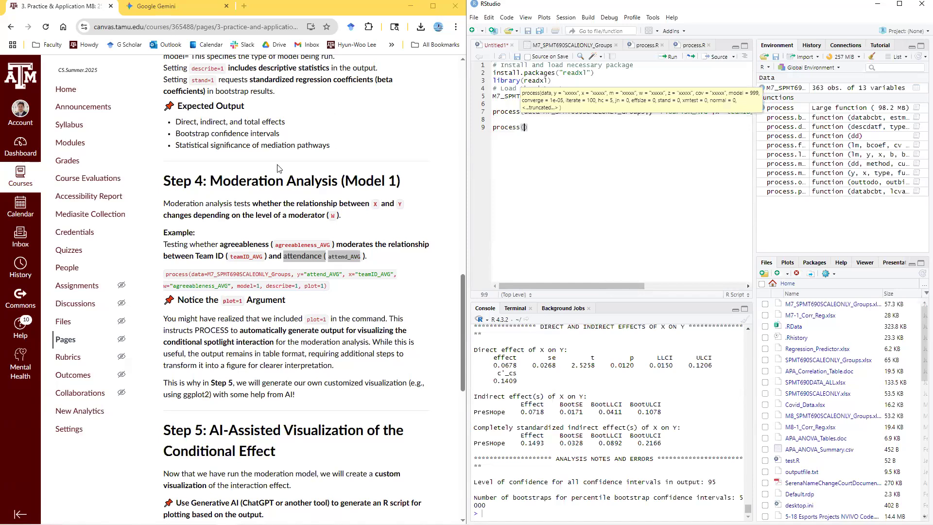
left_click_drag(346, 287, 166, 276)
key("ctrl+c")
left_click_drag(533, 128, 492, 129)
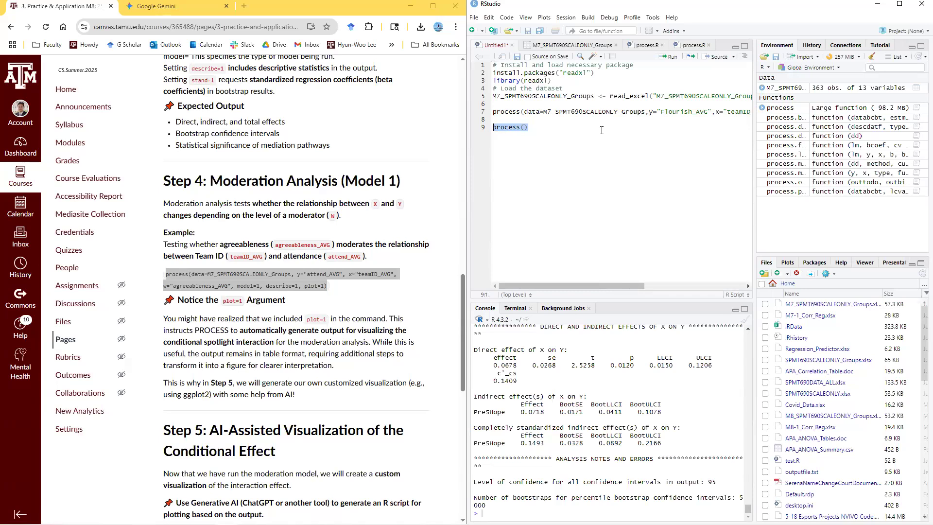
key("ctrl+v")
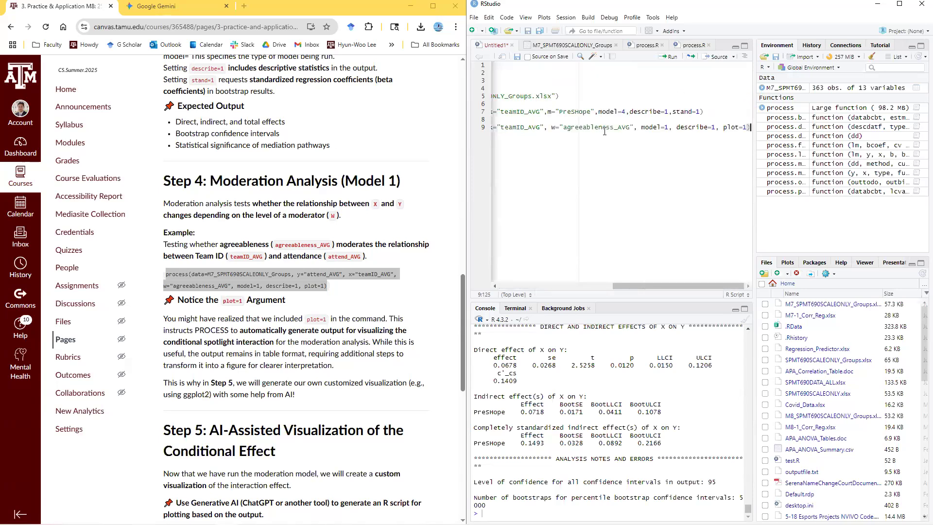
key("Return")
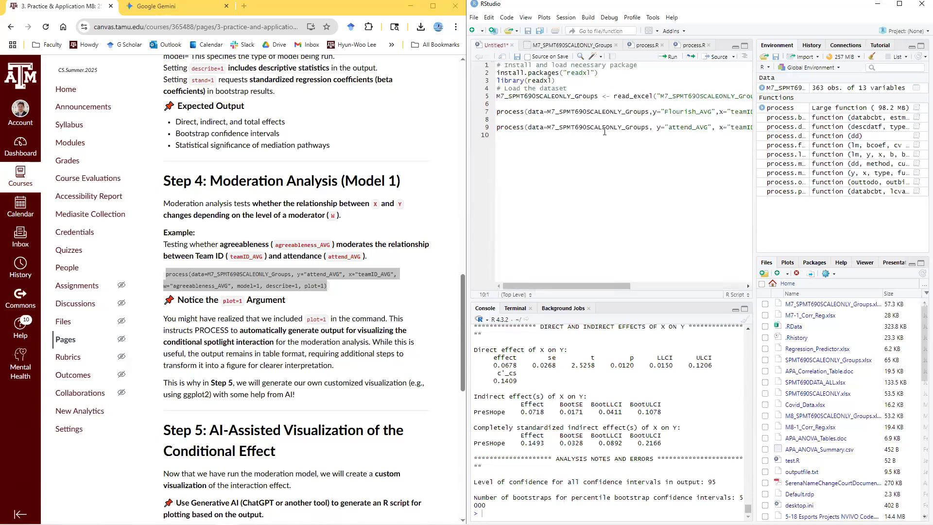
- Look over the full moderation command on line 9, through its model=1, describe=1 and plot=1 arguments
key("Up")
key("Up")
key("Up")
left_click_drag(730, 112, 738, 113)
left_click_drag(497, 128, 517, 140)
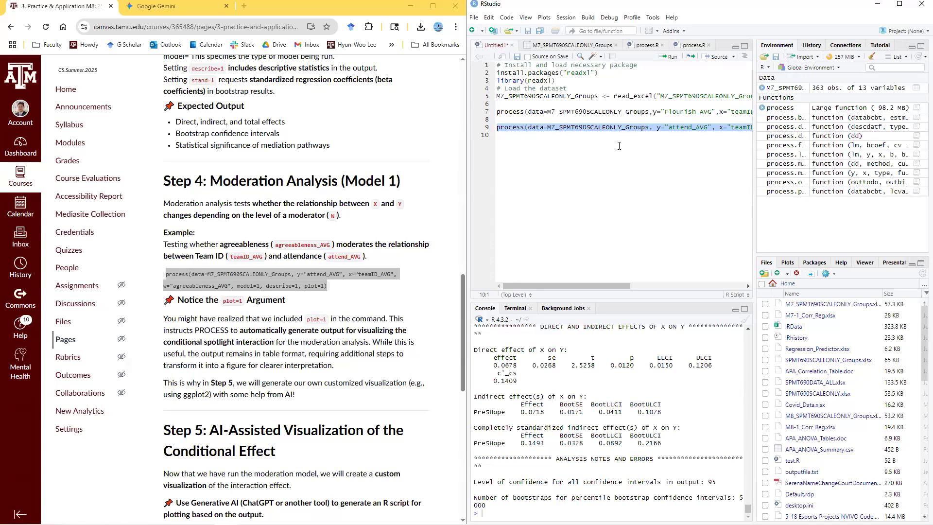
left_click_drag(626, 287, 724, 290)
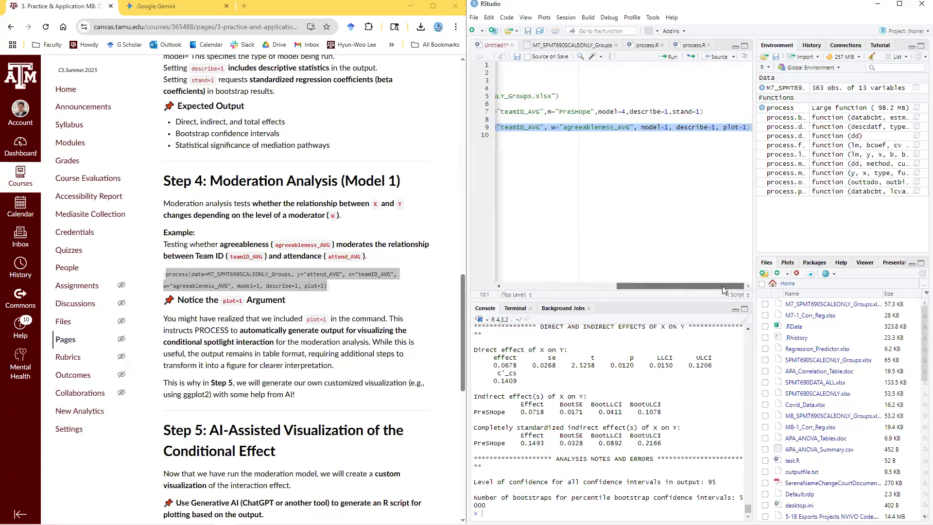
left_click(672, 130)
- Compare the mediator argument m="PreSHope" on line 7 with the moderator argument w="agreeableness_AVG" on line 9
left_click_drag(665, 287, 604, 292)
double_click(674, 111)
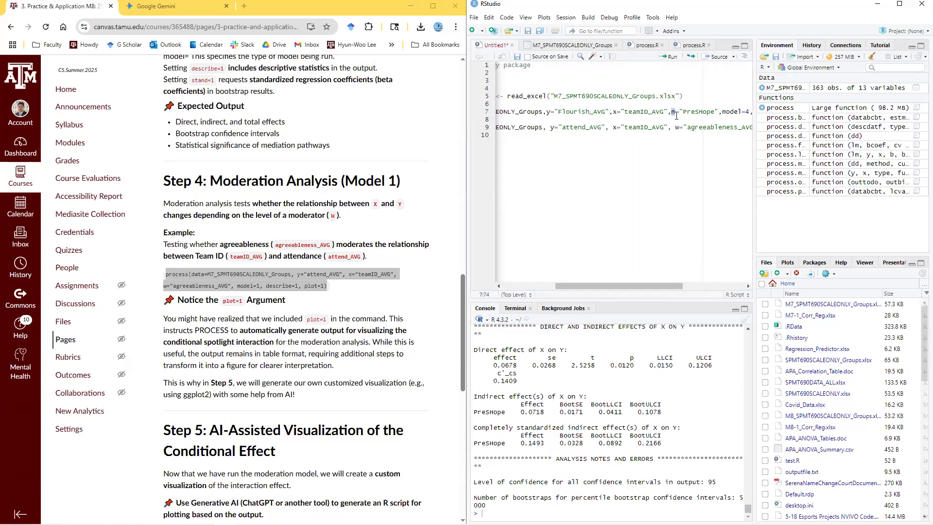
left_click_drag(671, 113, 643, 127)
left_click(676, 115)
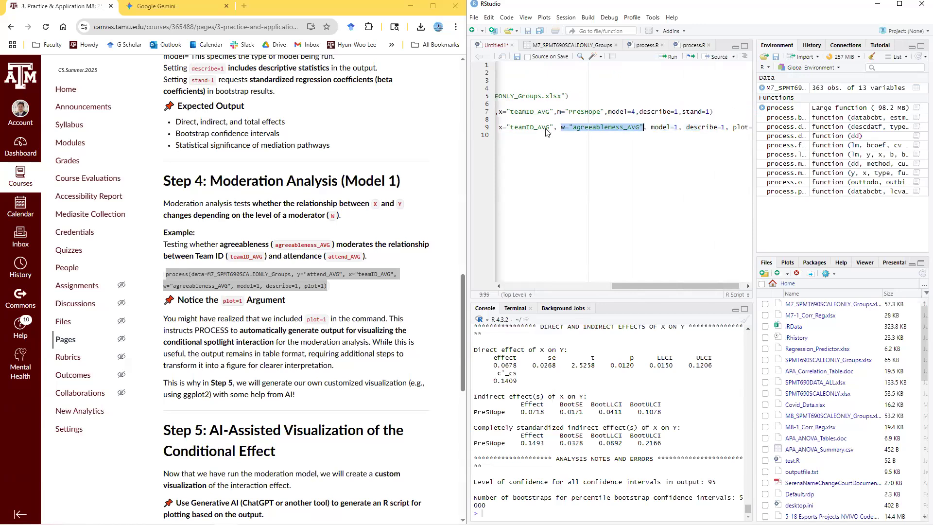
left_click(566, 129)
left_click_drag(561, 128, 645, 128)
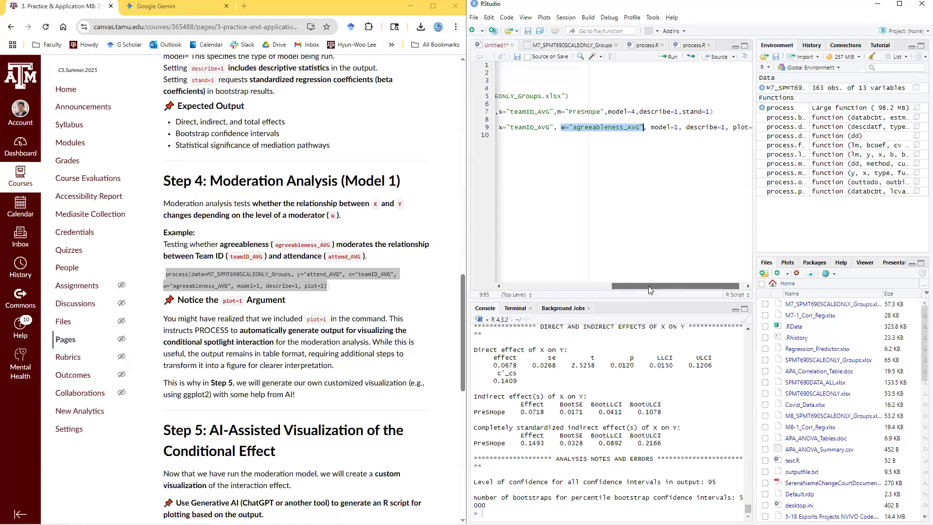
- Check the x="teamID_AVG" and y="attend_AVG" arguments of the moderation command and reread the line to its end
left_click_drag(631, 291, 596, 290)
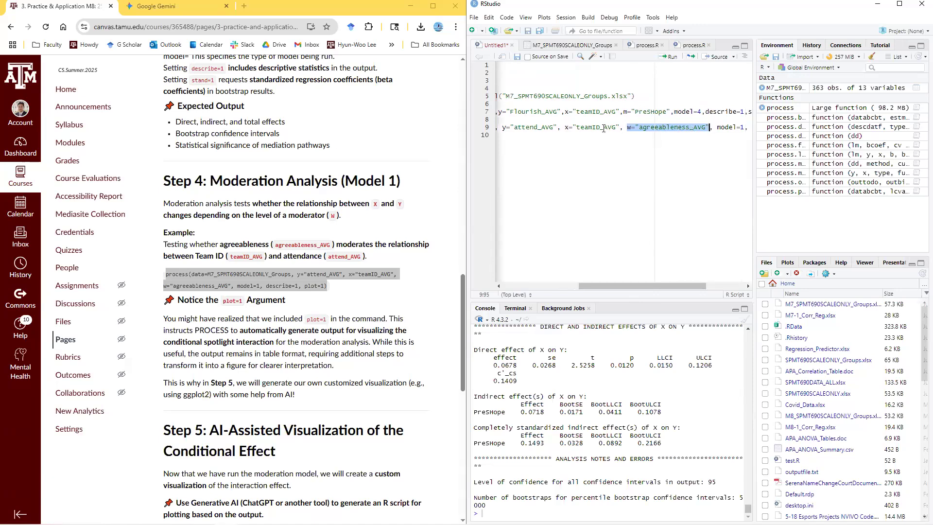
left_click(605, 127)
left_click(549, 128)
left_click_drag(598, 286, 489, 277)
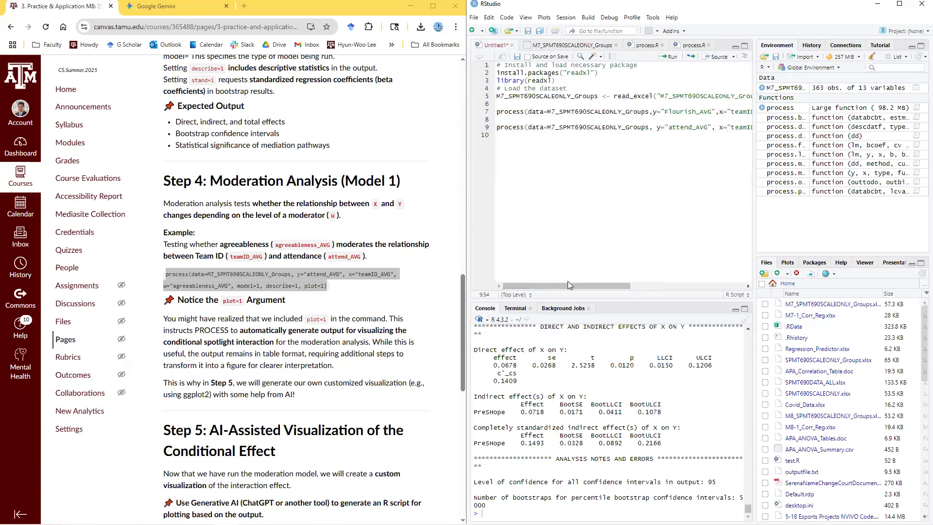
left_click_drag(567, 286, 683, 286)
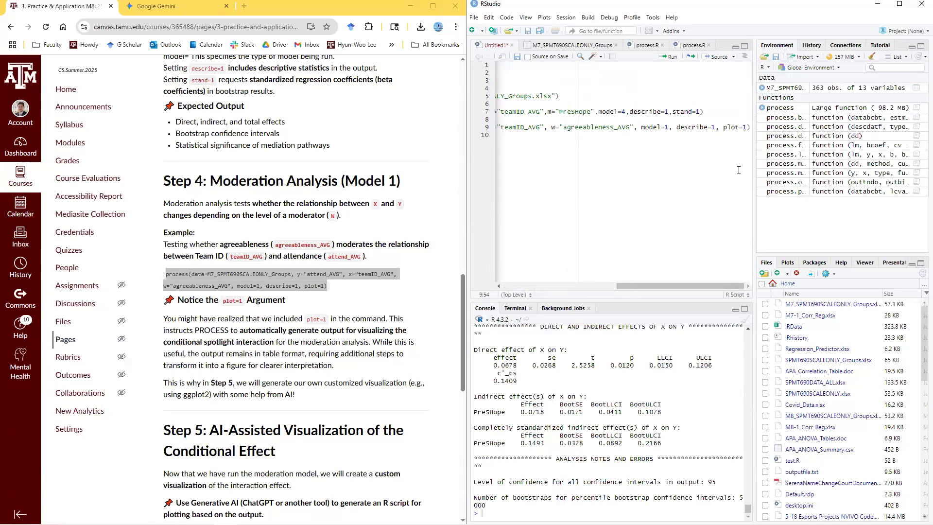
- Run the Model 1 moderation command on line 9 of the script
left_click_drag(724, 127, 748, 127)
left_click_drag(684, 287, 534, 288)
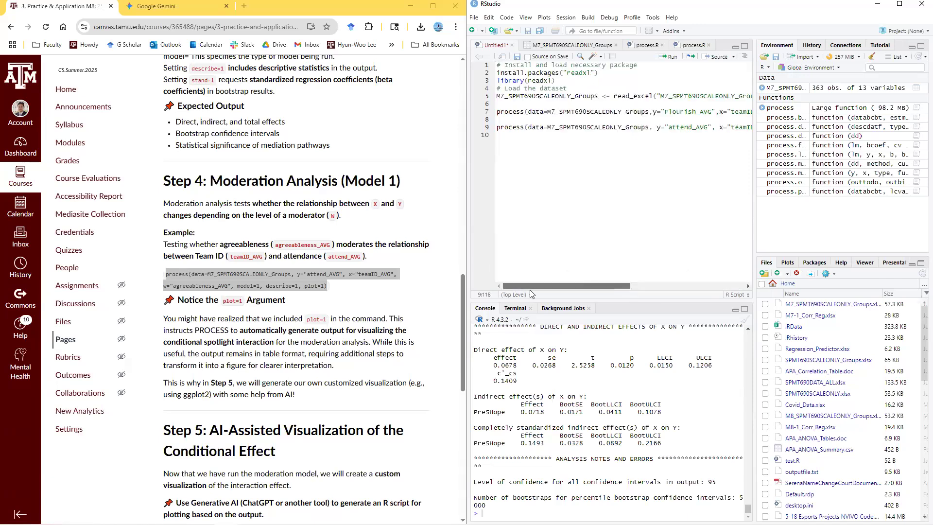
left_click_drag(500, 133, 498, 128)
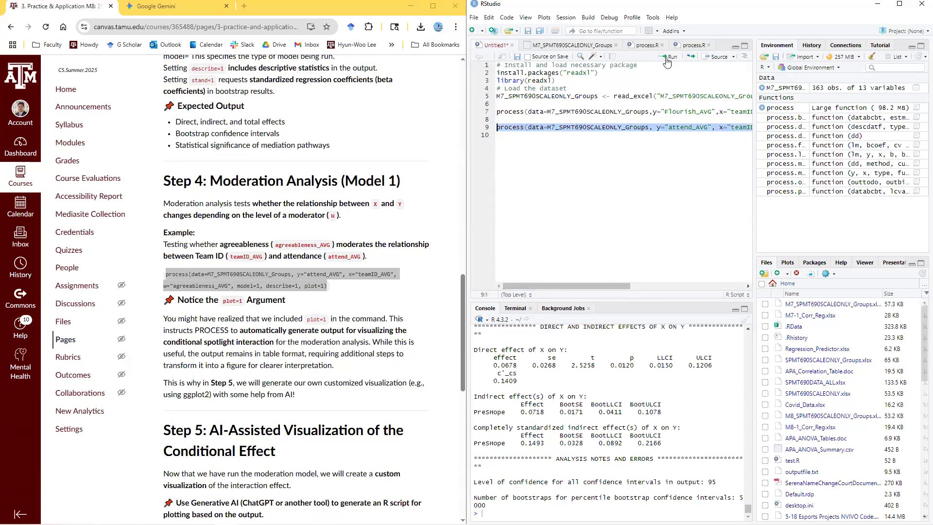
left_click(668, 57)
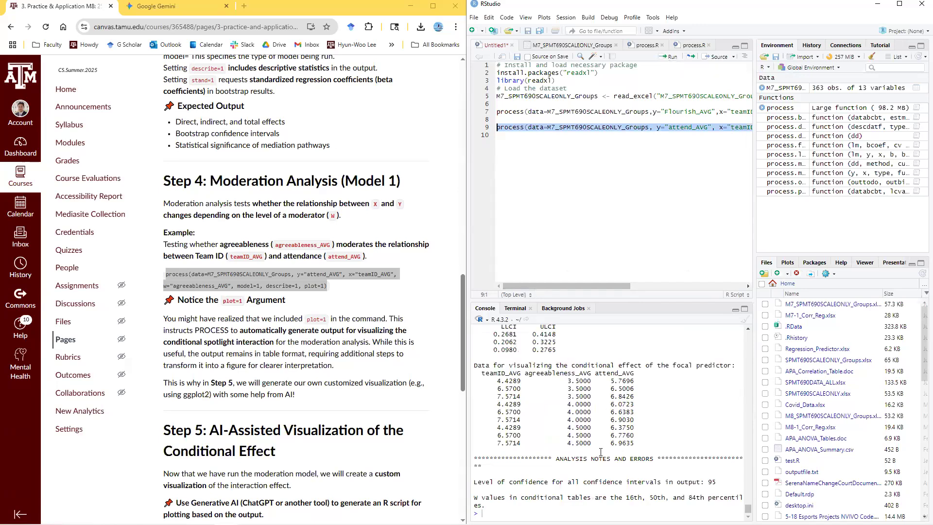
- Go back through the moderation output to its start and locate the echoed process command
scroll(590, 487, "up", 1)
scroll(591, 488, "up", 5)
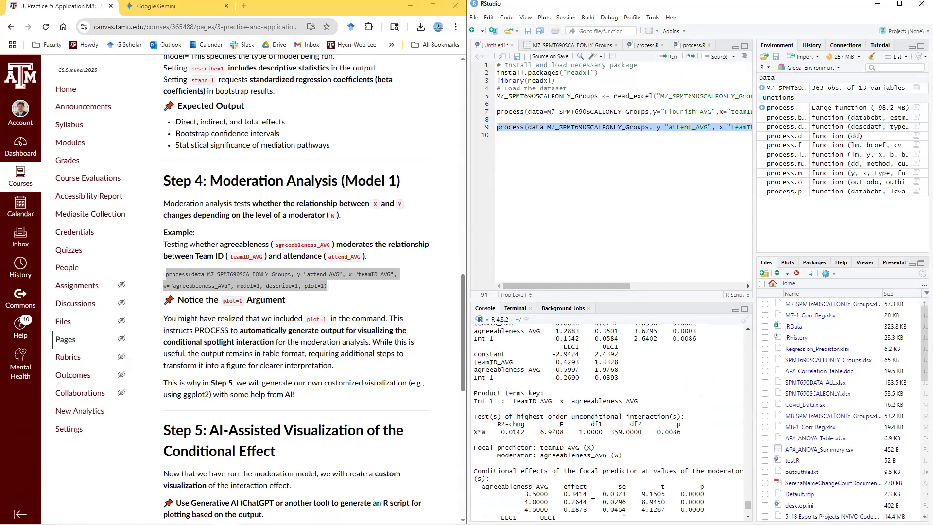
scroll(593, 495, "up", 5)
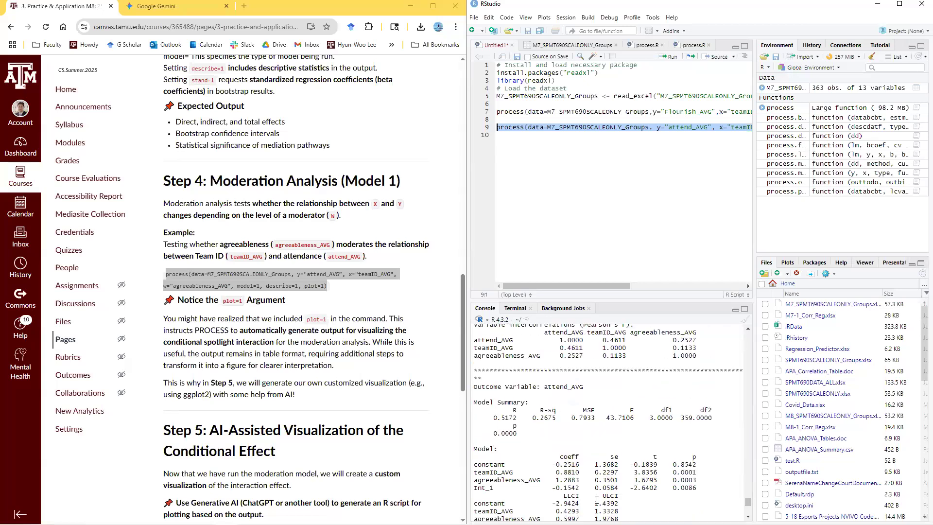
scroll(597, 500, "up", 2)
scroll(597, 500, "up", 4)
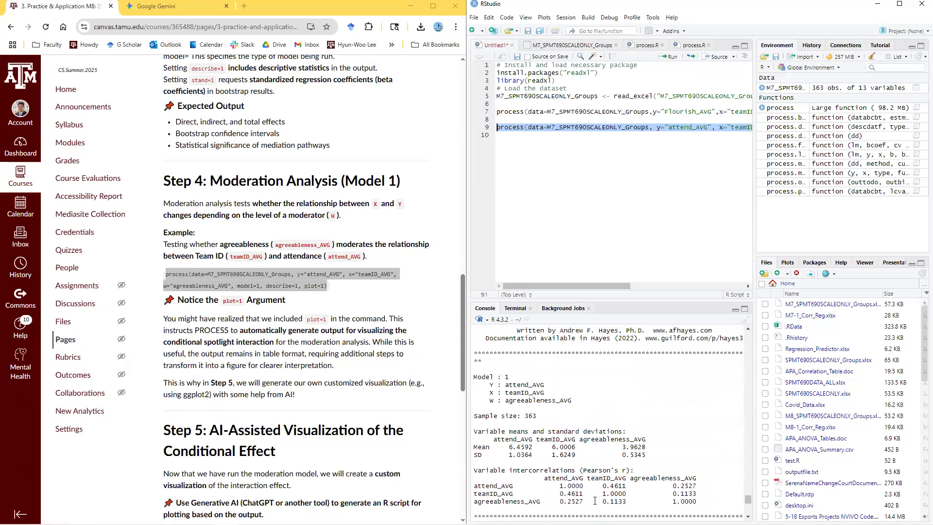
scroll(593, 498, "down", 1)
scroll(573, 467, "up", 3)
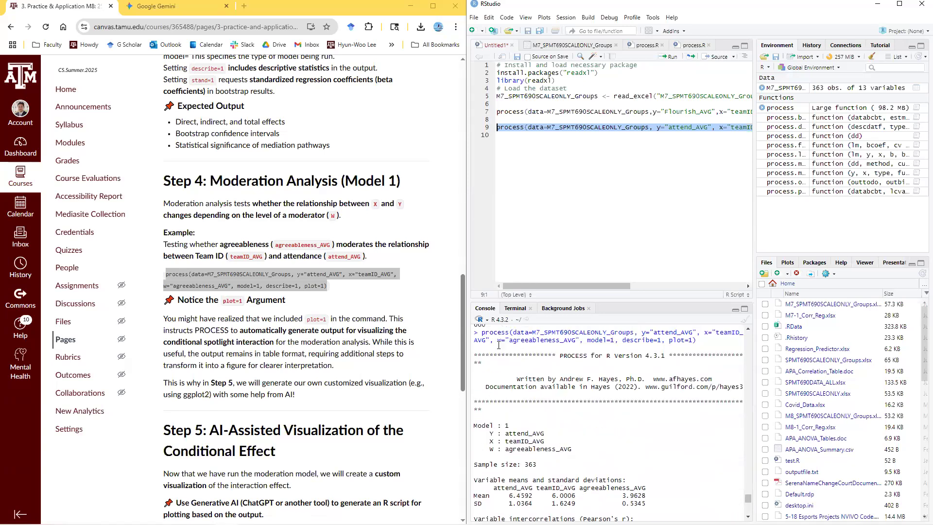
scroll(535, 332, "up", 1)
left_click_drag(479, 355, 701, 365)
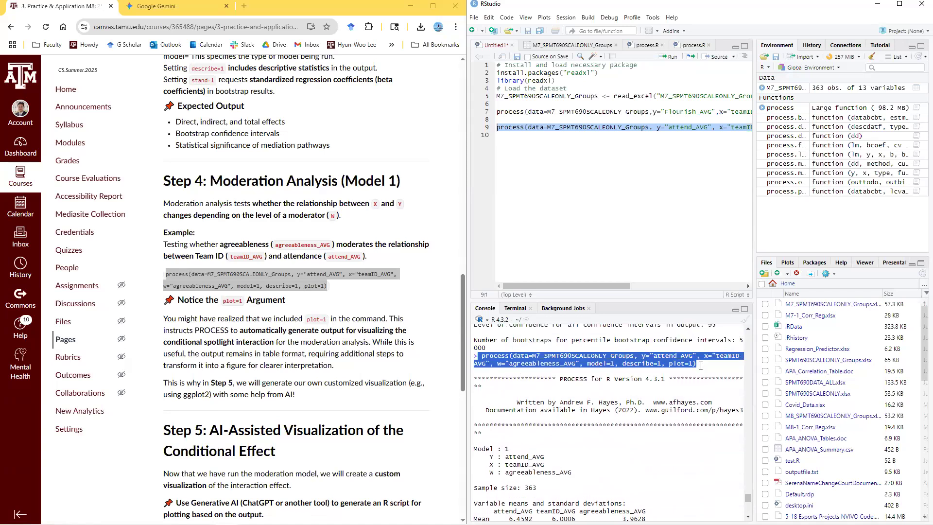
- Read the output's model number, its Y, X and W variable assignments, and the sample size
scroll(590, 399, "down", 2)
left_click_drag(512, 398, 473, 400)
scroll(525, 378, "down", 2)
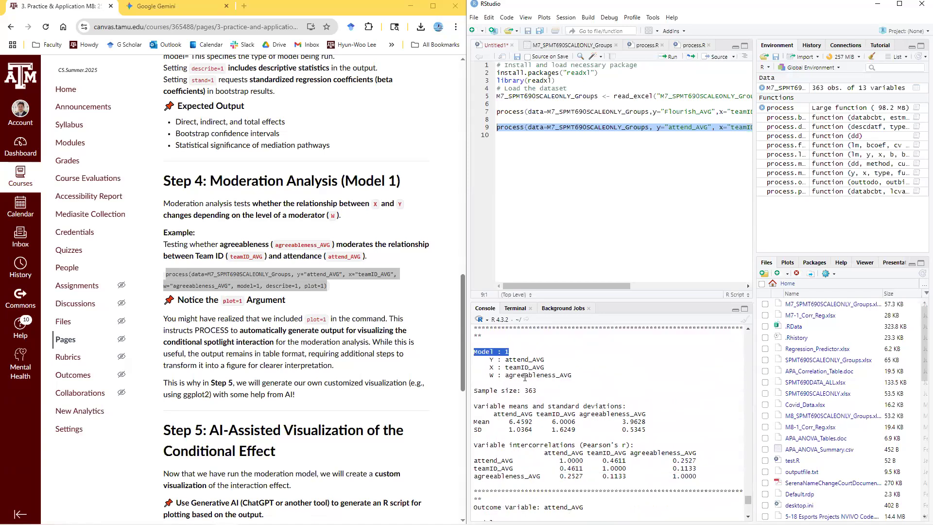
left_click_drag(506, 359, 572, 373)
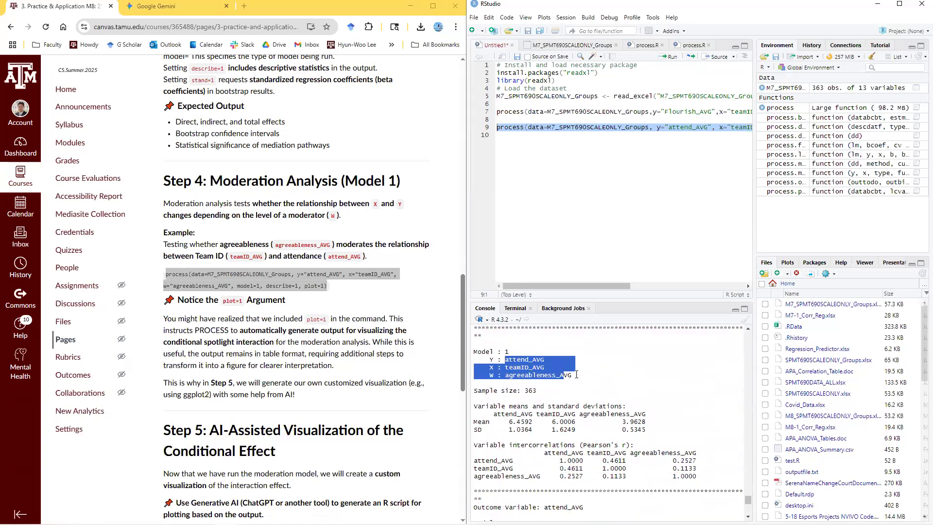
left_click(553, 391)
left_click_drag(520, 391, 537, 392)
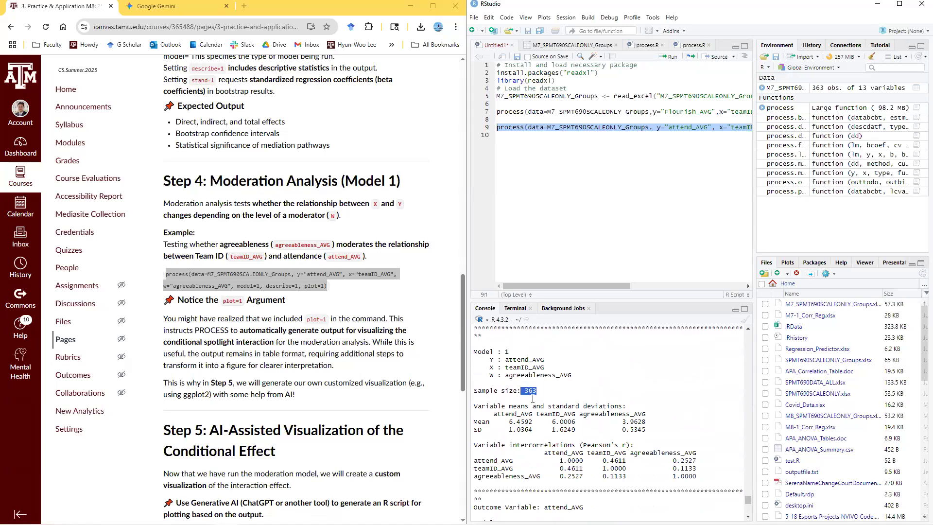
- Examine the means, standard deviations and Pearson intercorrelations of attend_AVG, teamID_AVG and agreeableness_AVG
scroll(533, 399, "down", 2)
left_click_drag(664, 384, 564, 360)
left_click(513, 377)
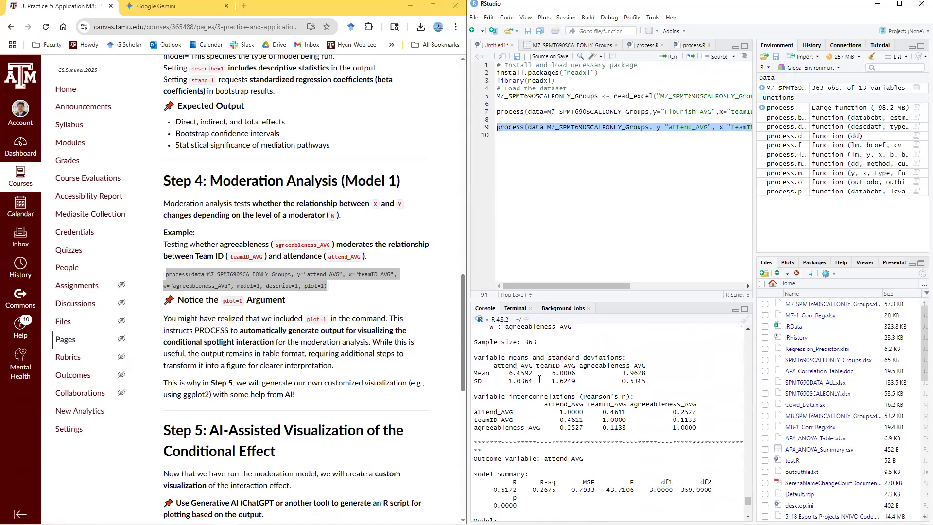
left_click_drag(631, 373, 638, 373)
scroll(574, 375, "down", 2)
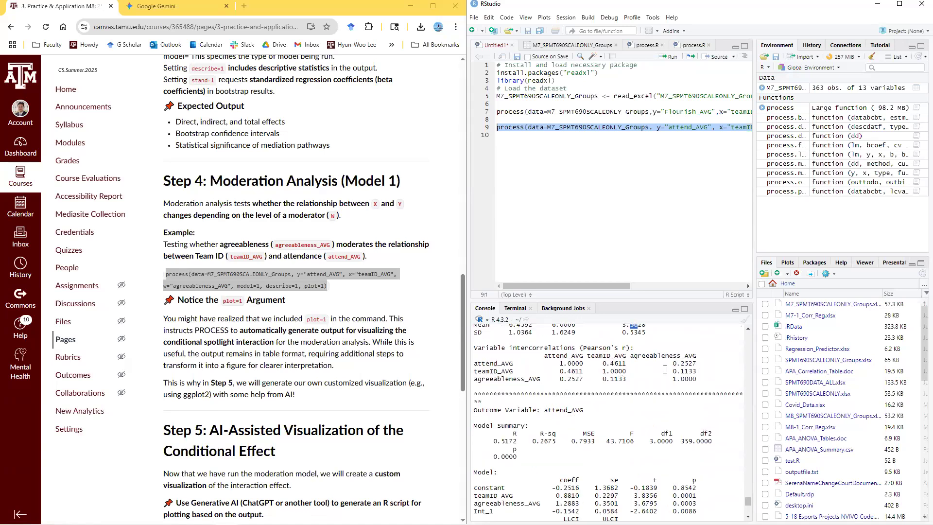
left_click_drag(702, 377, 475, 364)
- Check the describe=1 argument of the moderation command on line 9 and return to the attend_AVG model summary
left_click_drag(718, 128, 693, 120)
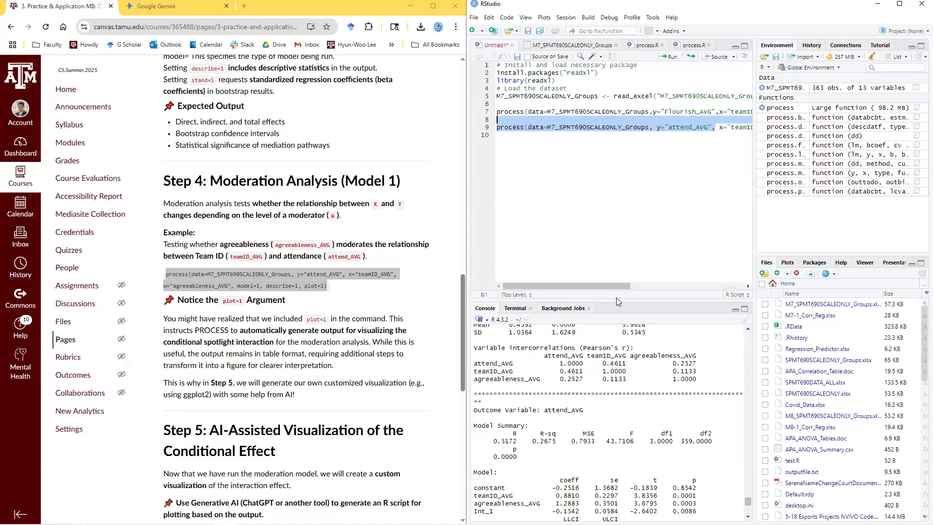
left_click(675, 286)
left_click(696, 128)
scroll(581, 364, "down", 1)
scroll(581, 365, "down", 3)
scroll(580, 370, "up", 2)
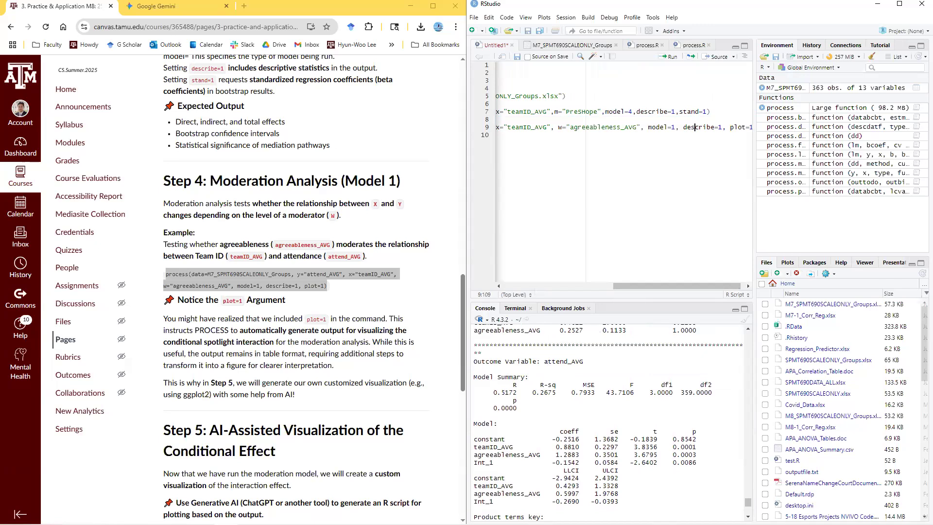
- Switch to the lecture PDF in the browser, review the Moderation slide's Model 1 diagrams, and move its window aside
key("alt+Tab")
scroll(475, 283, "up", 4)
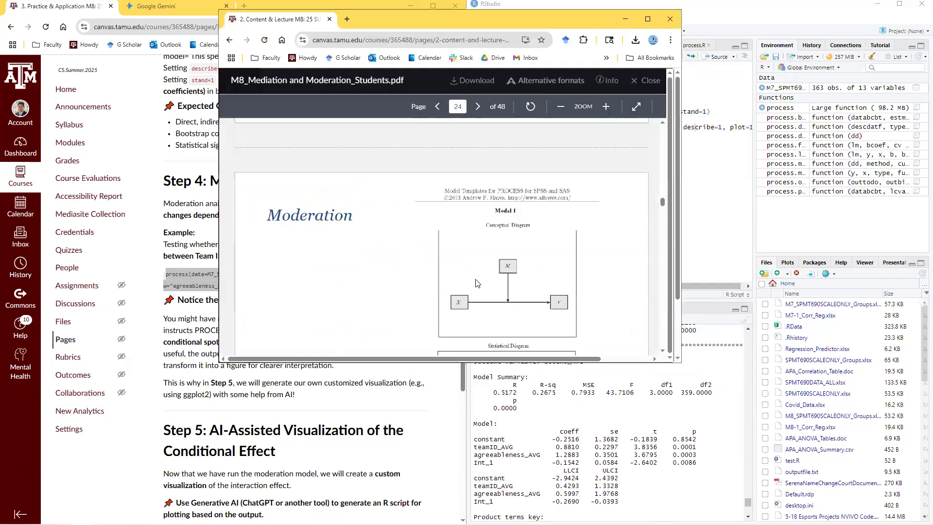
scroll(487, 298, "down", 4)
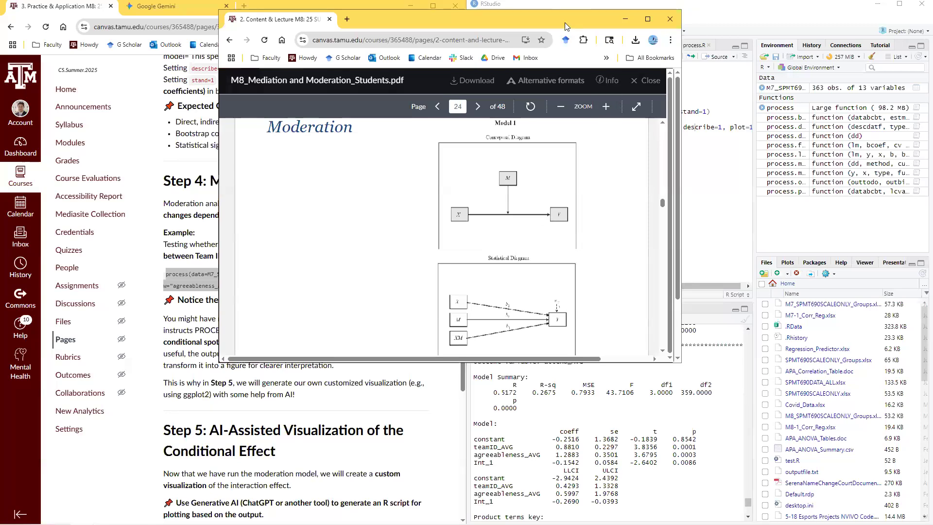
left_click_drag(564, 22, 932, 22)
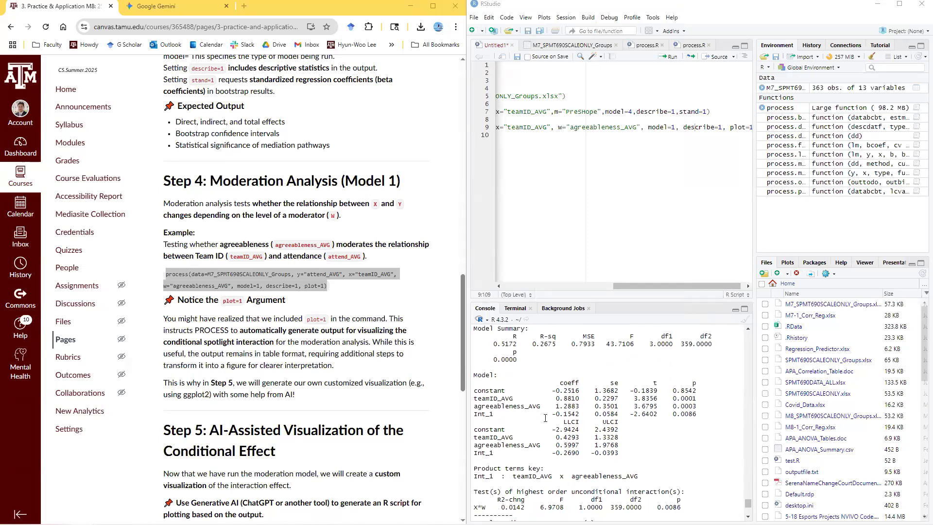
- Interpret the model summary for attend_AVG, checking the R-sq, the predictors involved, df1 and the p value
left_click_drag(533, 391, 560, 390)
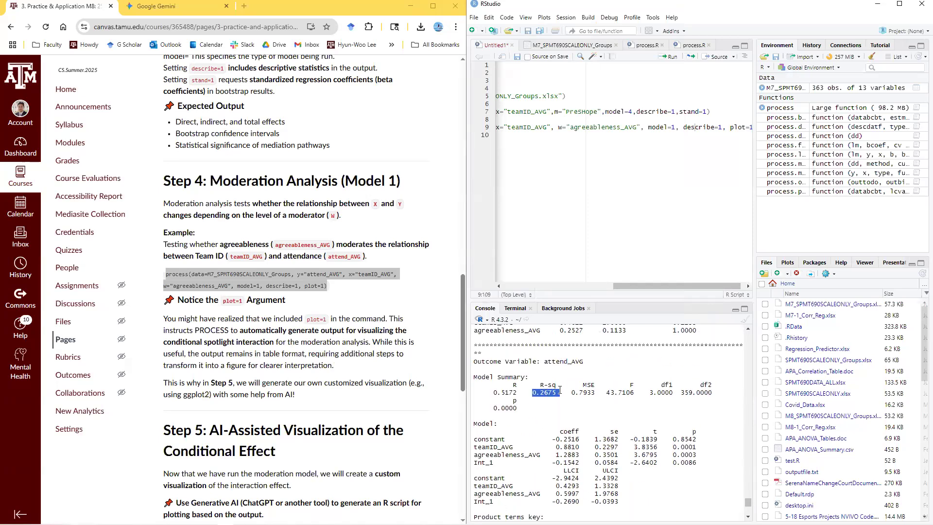
left_click(559, 391)
left_click_drag(485, 451, 517, 455)
double_click(484, 464)
left_click_drag(583, 362, 548, 363)
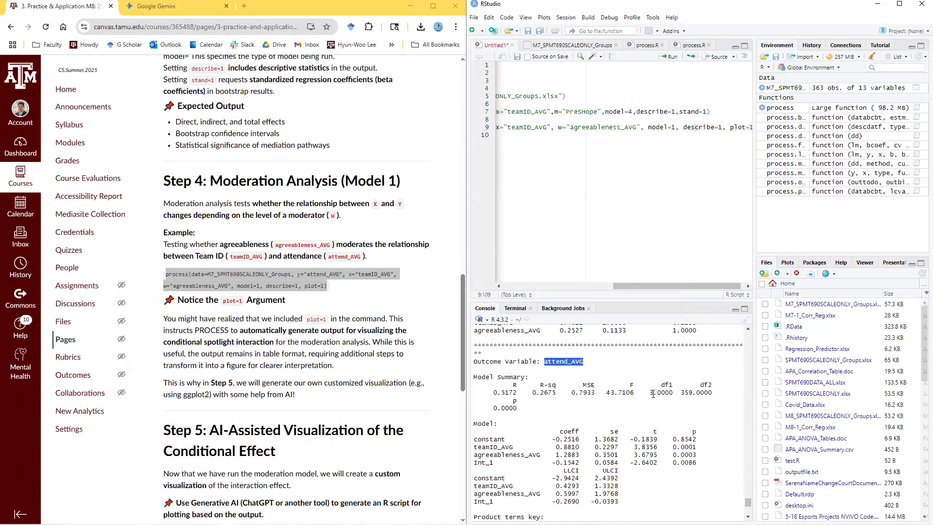
left_click_drag(654, 394, 659, 394)
left_click_drag(505, 407, 535, 405)
scroll(535, 423, "down", 2)
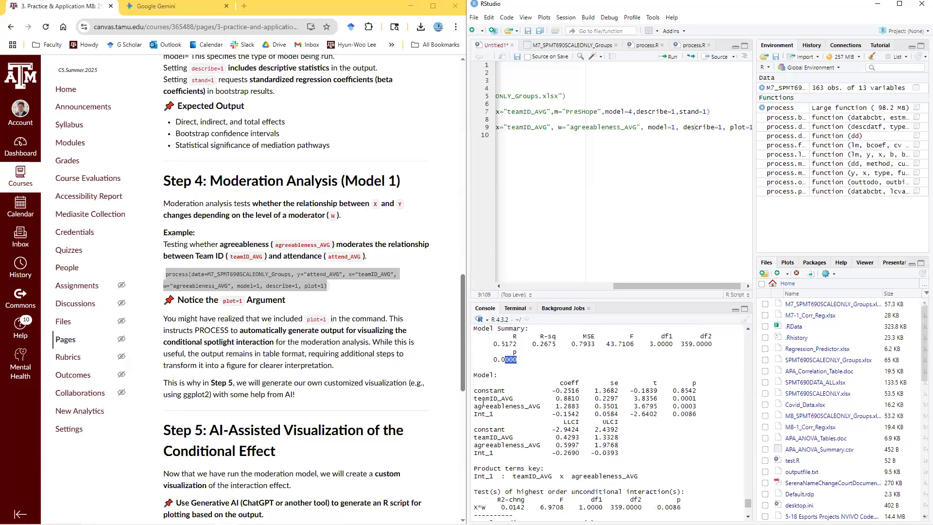
- Examine the teamID_AVG, agreeableness_AVG and Int_1 rows, comparing the predictor coefficients with the intercorrelations
left_click_drag(474, 396, 696, 414)
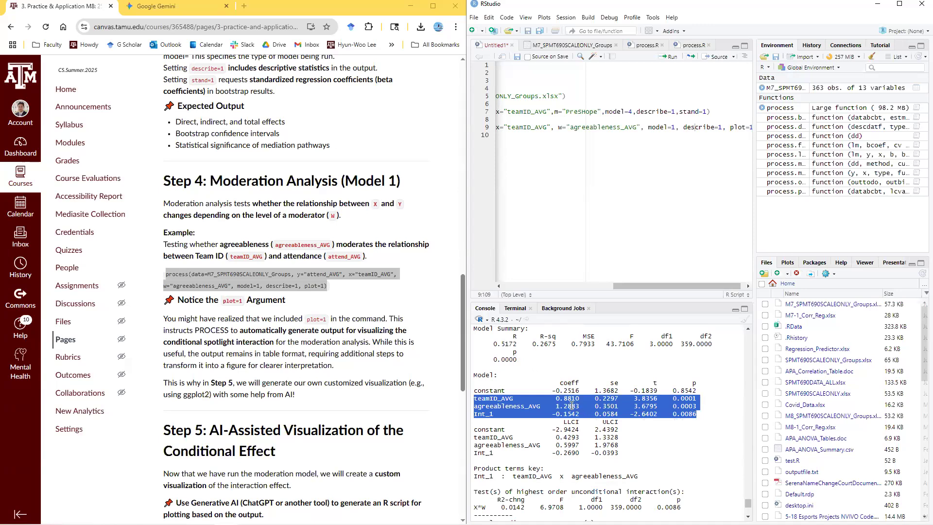
left_click(554, 428)
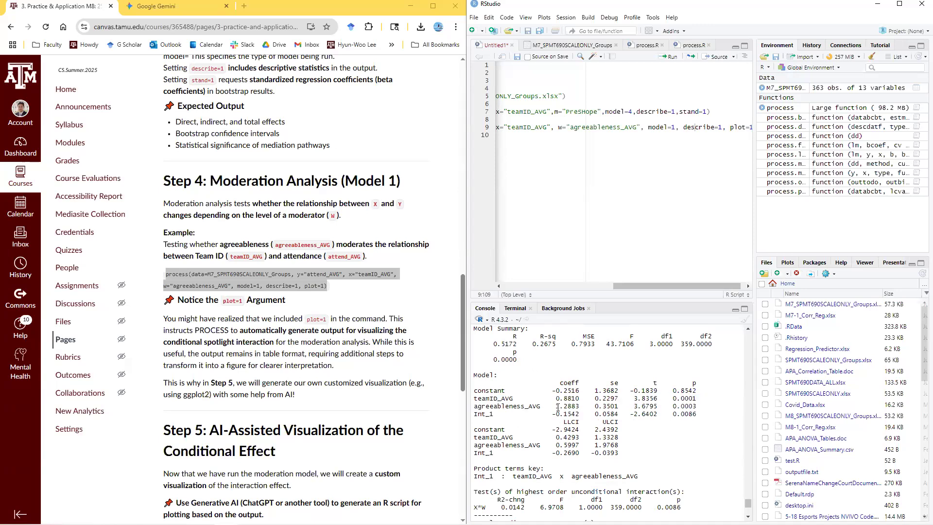
left_click_drag(552, 406, 583, 405)
double_click(572, 399)
left_click(559, 411)
scroll(549, 399, "up", 2)
scroll(523, 403, "up", 2)
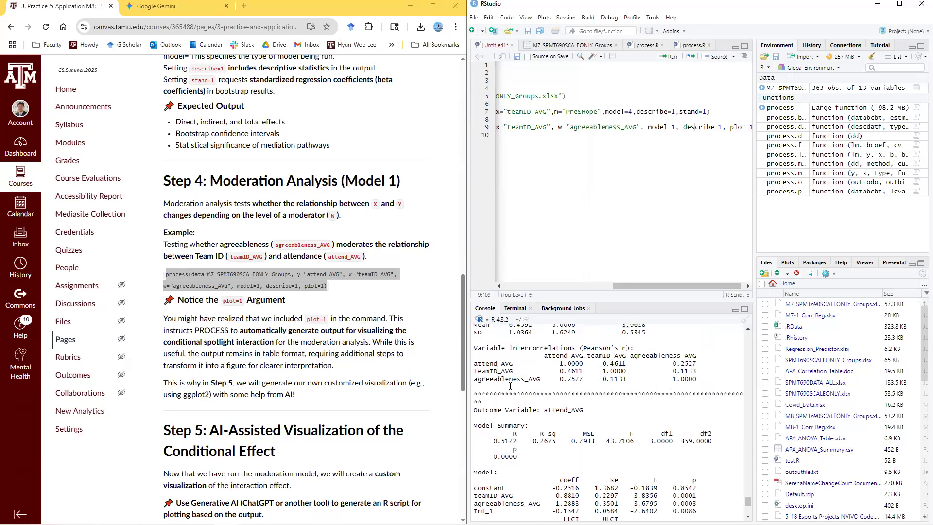
scroll(535, 401, "down", 4)
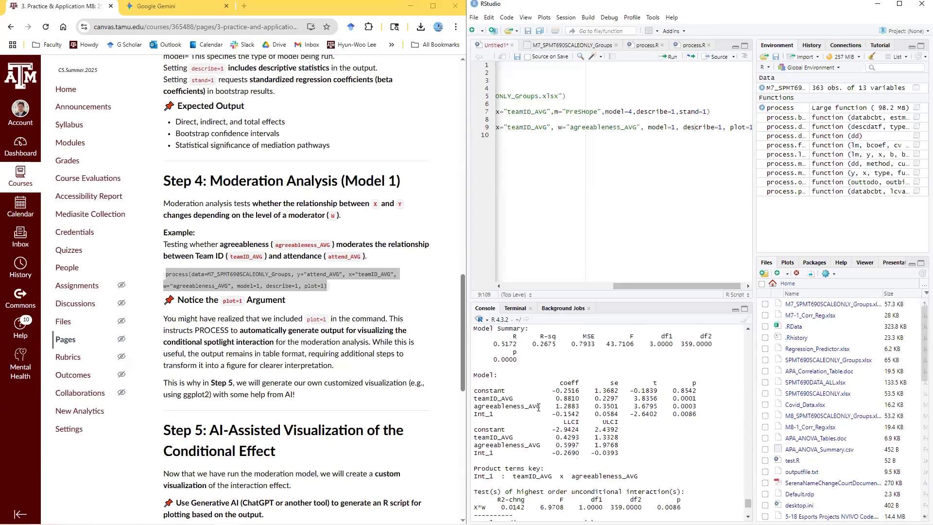
- Inspect the Int_1 interaction coefficient and the p values of the three model terms
left_click_drag(552, 413, 703, 412)
left_click(701, 414)
left_click_drag(555, 415, 579, 415)
scroll(576, 434, "down", 2)
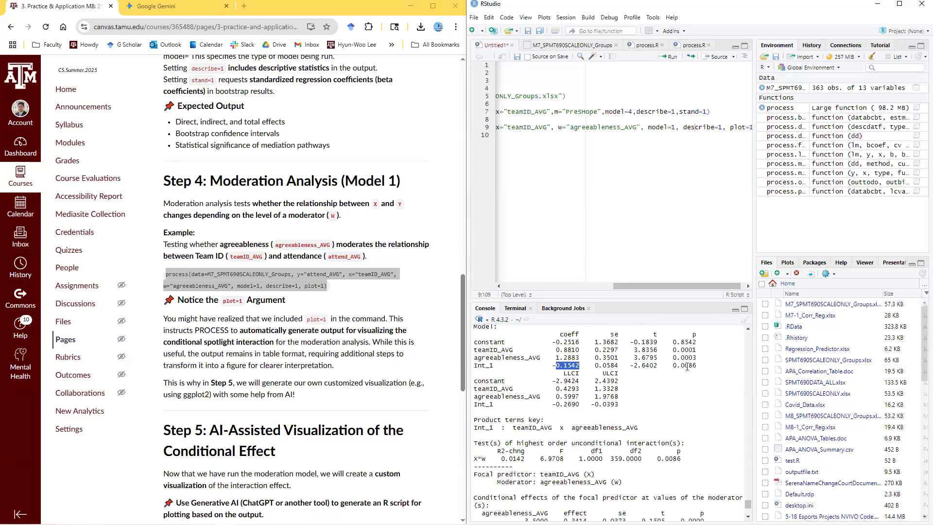
left_click_drag(698, 366, 675, 352)
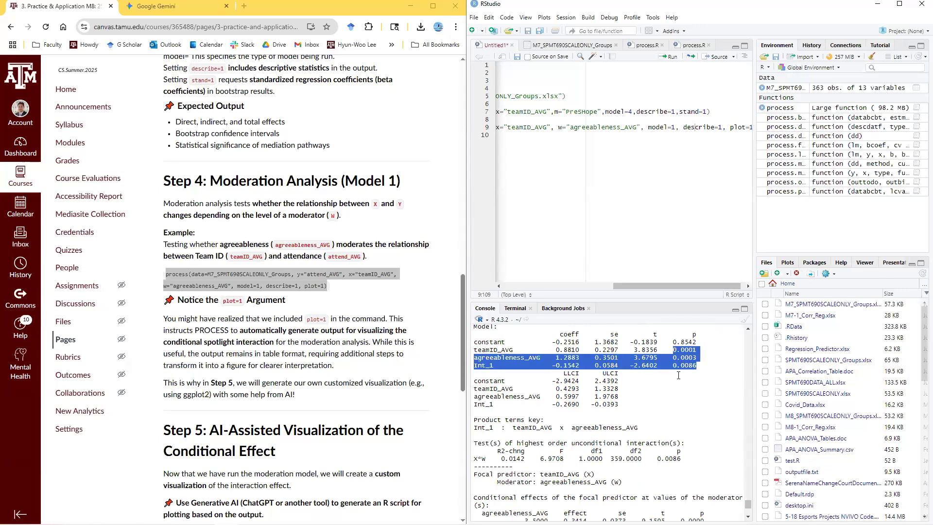
- Examine the test of the highest order unconditional interaction, including its R2-chng and p value
left_click(675, 446)
mouse_move(676, 452)
left_mouse_down()
mouse_move(512, 451)
mouse_move(490, 459)
mouse_move(688, 456)
left_mouse_up()
scroll(602, 427, "down", 1)
left_click_drag(682, 411, 476, 396)
left_click(475, 413)
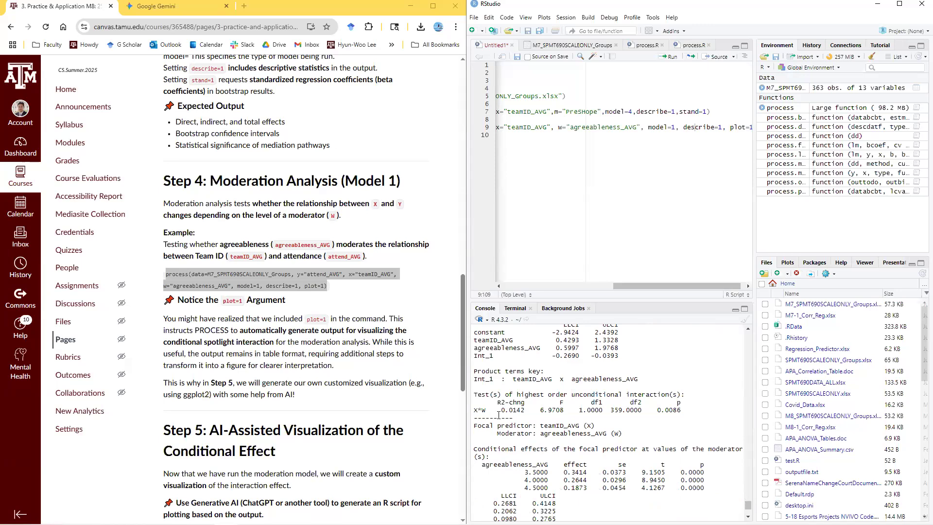
left_click_drag(524, 411, 497, 403)
scroll(518, 452, "up", 1)
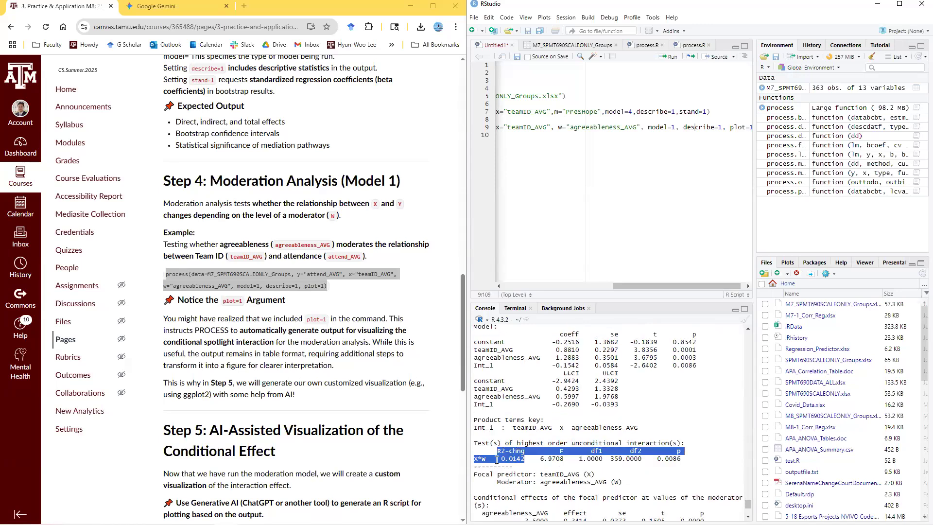
- Reread the full X*W row of the interaction test, from its p value to the R2-chng
left_click(537, 458)
left_click_drag(681, 458, 654, 459)
left_click_drag(537, 456, 475, 459)
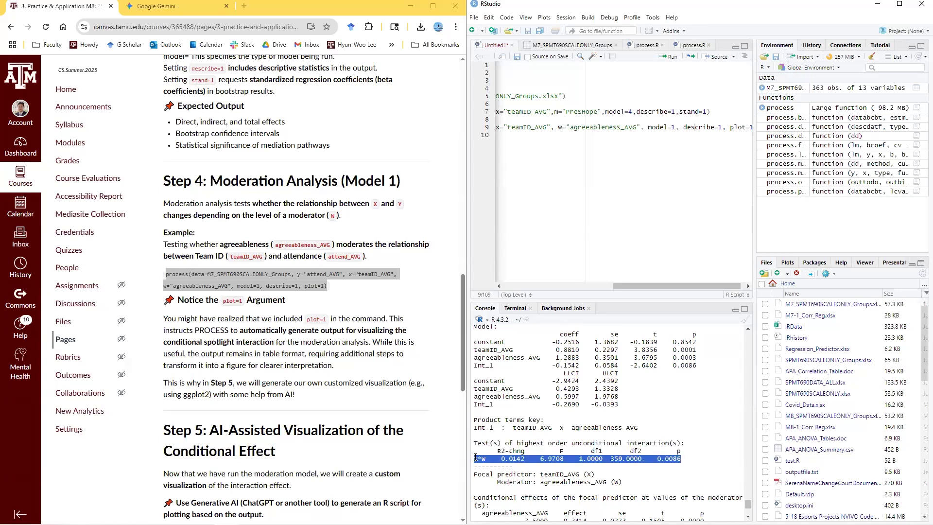
left_click(661, 454)
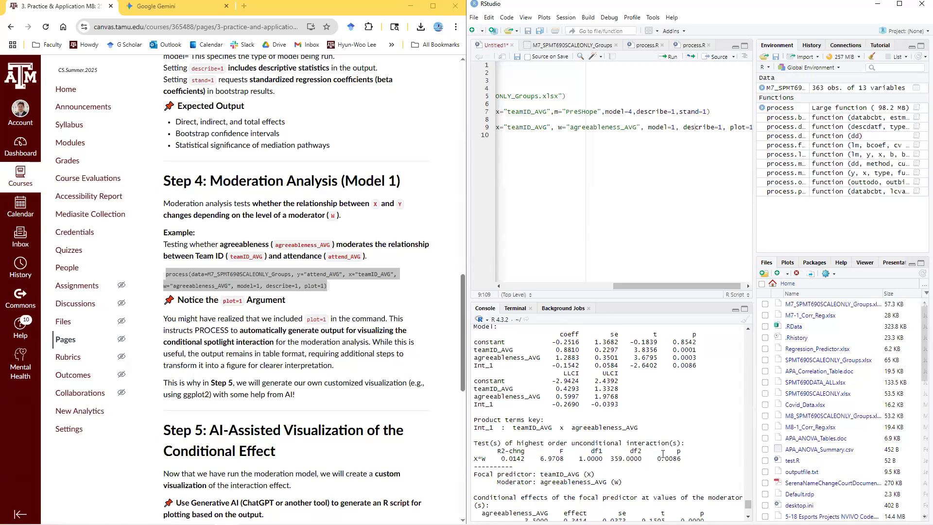
- Relate the Int_1 row to the conditional effects of teamID_AVG at the different agreeableness_AVG values
scroll(661, 437, "down", 2)
scroll(563, 431, "down", 2)
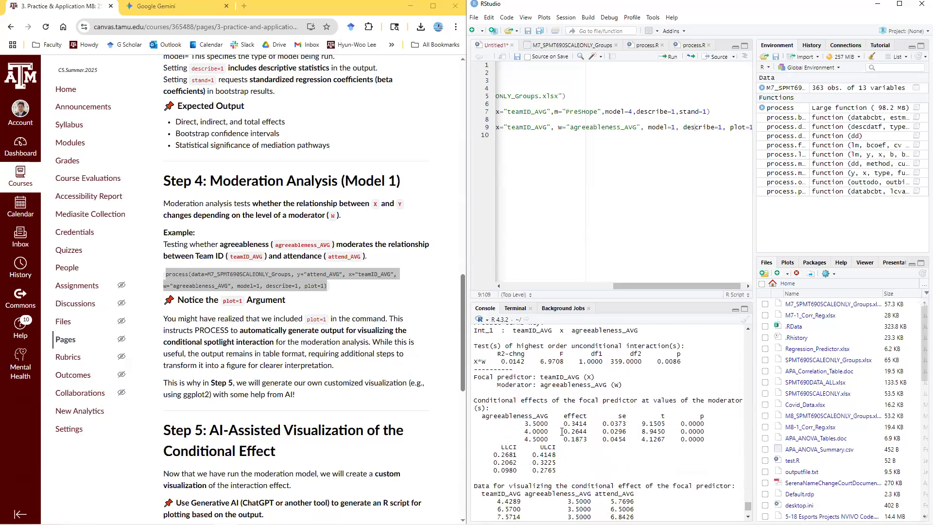
scroll(578, 397, "up", 4)
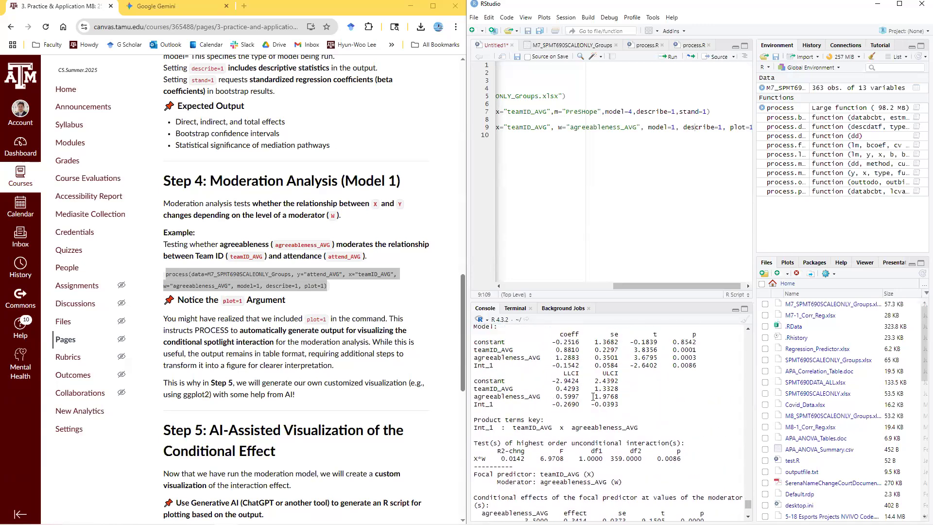
left_click_drag(552, 365, 699, 365)
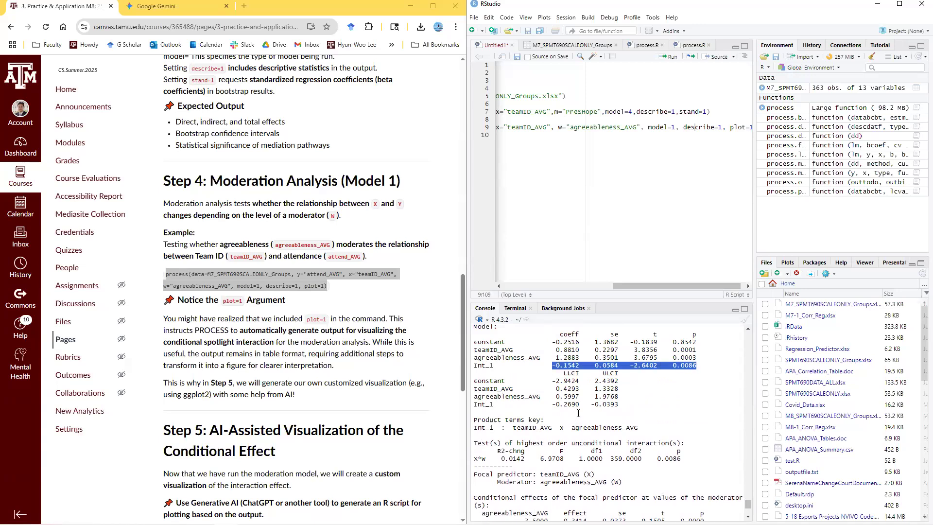
scroll(577, 417, "down", 6)
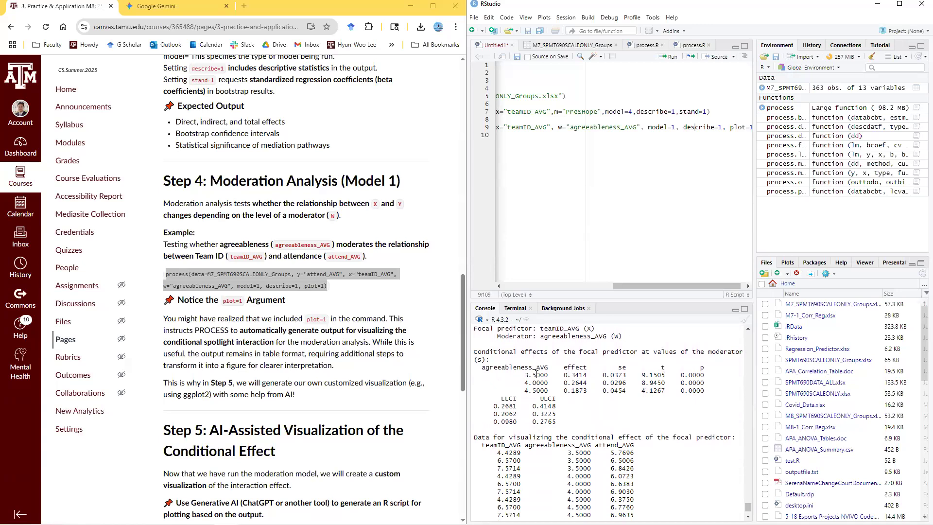
- Compare the conditional effects of teamID_AVG across the 3.5, 4.0 and 4.5 agreeableness_AVG levels
left_click_drag(587, 375, 569, 377)
left_click(580, 384)
mouse_move(522, 373)
left_mouse_down()
mouse_move(550, 375)
mouse_move(526, 391)
mouse_move(549, 392)
mouse_move(525, 375)
left_mouse_up()
left_click_drag(549, 375, 525, 375)
left_click(526, 375)
left_click_drag(522, 383, 551, 390)
left_click(548, 385)
left_click(550, 390)
mouse_move(549, 391)
left_mouse_down()
mouse_move(525, 391)
mouse_move(554, 389)
left_mouse_up()
- Examine the full conditional effects table, contrasting the lowest and highest agreeableness_AVG rows
left_click(527, 390)
left_click(550, 382)
left_click_drag(587, 376, 551, 378)
double_click(525, 376)
left_click_drag(522, 391, 564, 391)
left_click(612, 421)
left_click_drag(483, 367, 572, 419)
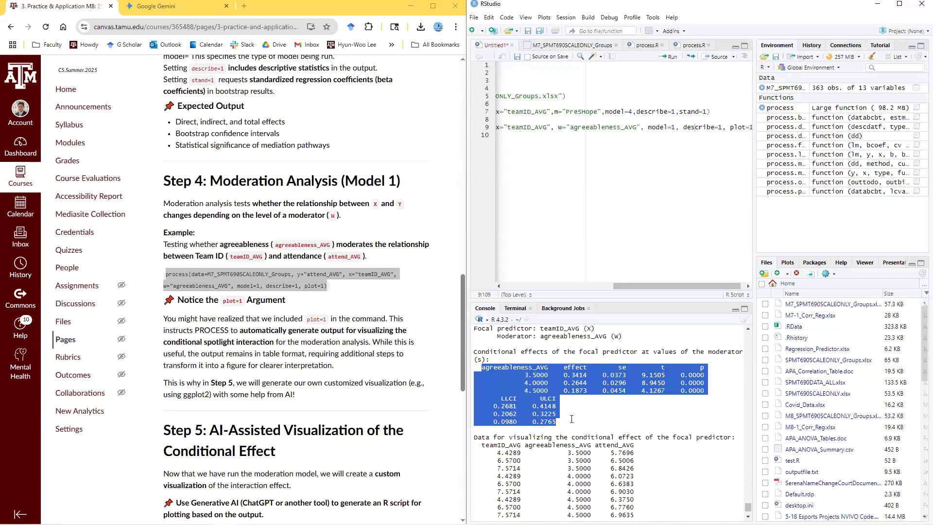
left_click(583, 394)
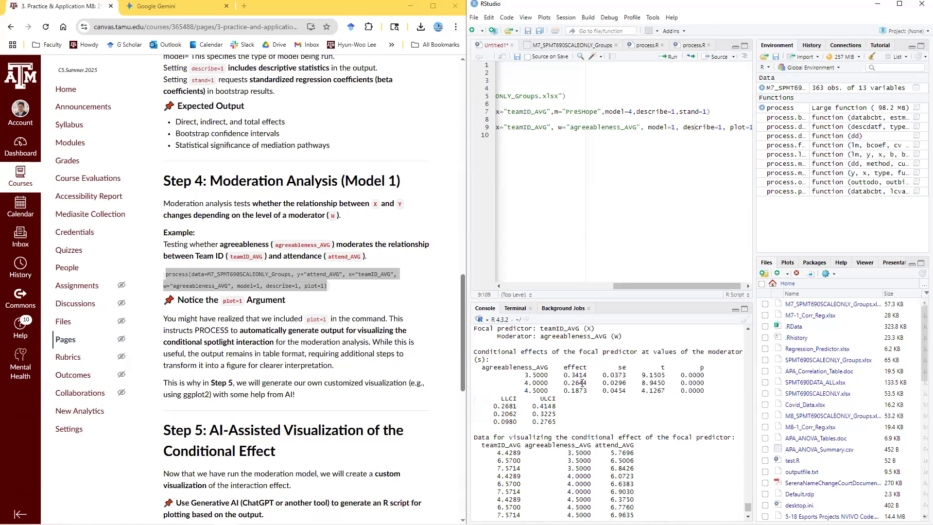
- Recheck the effect sizes at agreeableness_AVG 3.5 and 4.5 in the conditional effects table
double_click(583, 391)
left_click(535, 385)
left_click_drag(525, 375, 563, 375)
left_click_drag(524, 391, 587, 391)
left_click(587, 417)
scroll(588, 412, "down", 3)
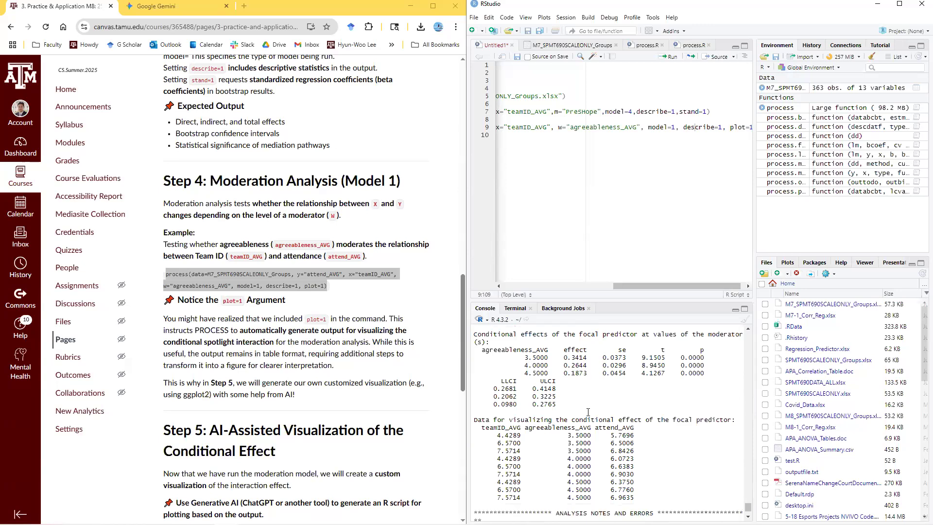
scroll(514, 373, "up", 3)
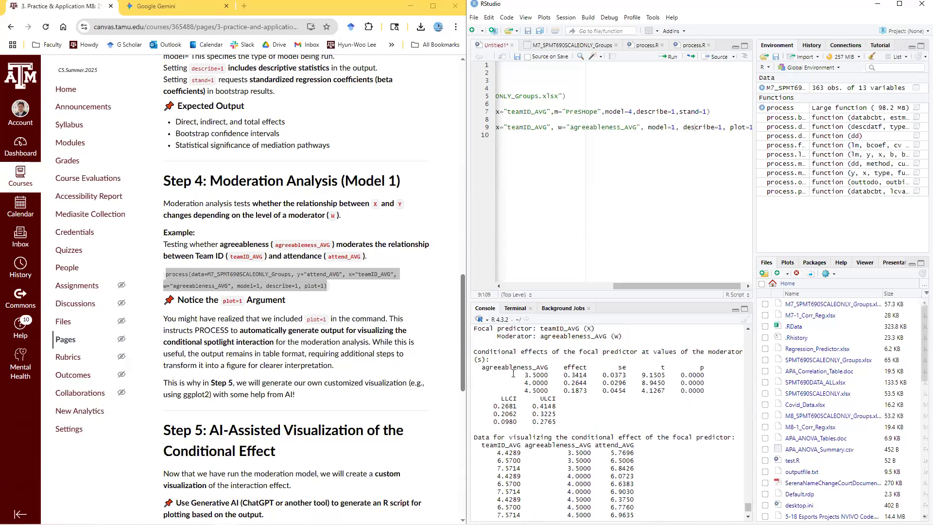
- Examine the table of data for visualizing the conditional effect of the focal predictor
scroll(572, 406, "down", 3)
left_click_drag(475, 389, 641, 467)
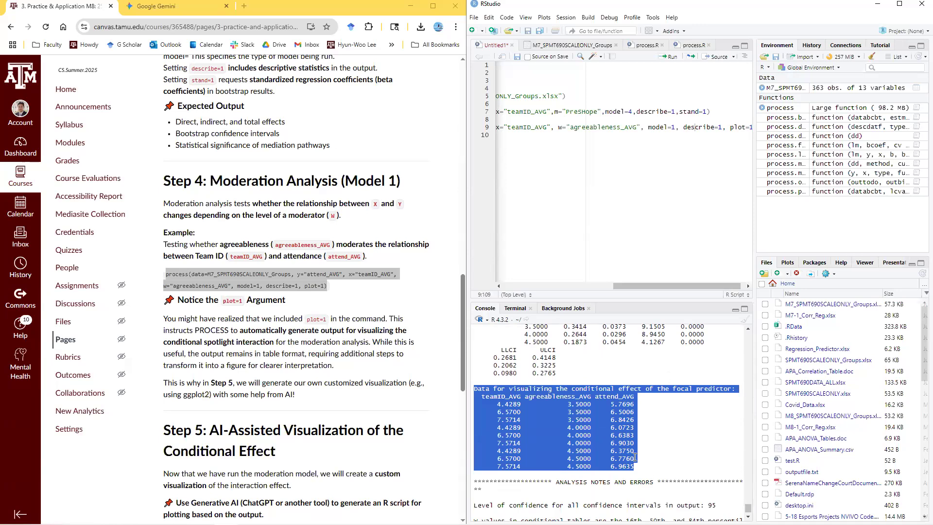
double_click(529, 389)
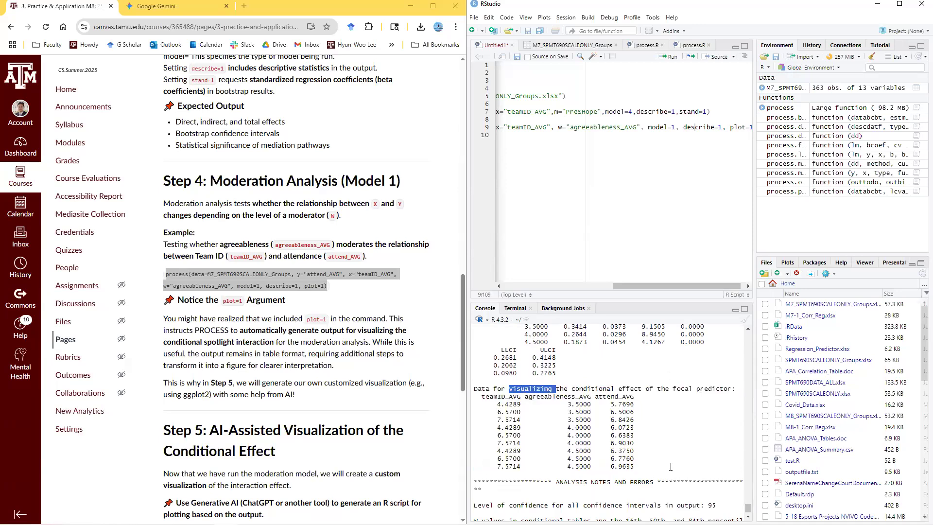
scroll(671, 466, "down", 1)
left_click_drag(635, 443, 473, 365)
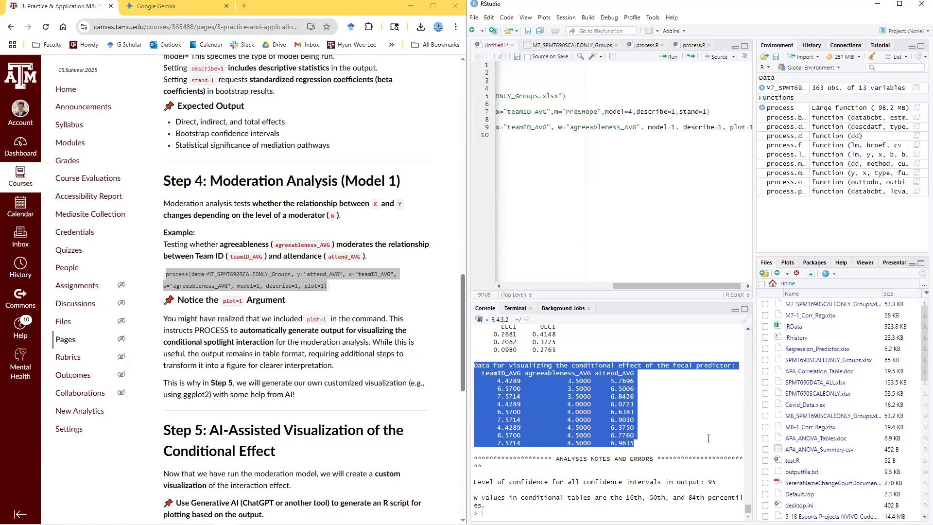
- Read the course page's plot=1 note and the Step 5 visualization instructions, including the example AI prompt
left_click(357, 397)
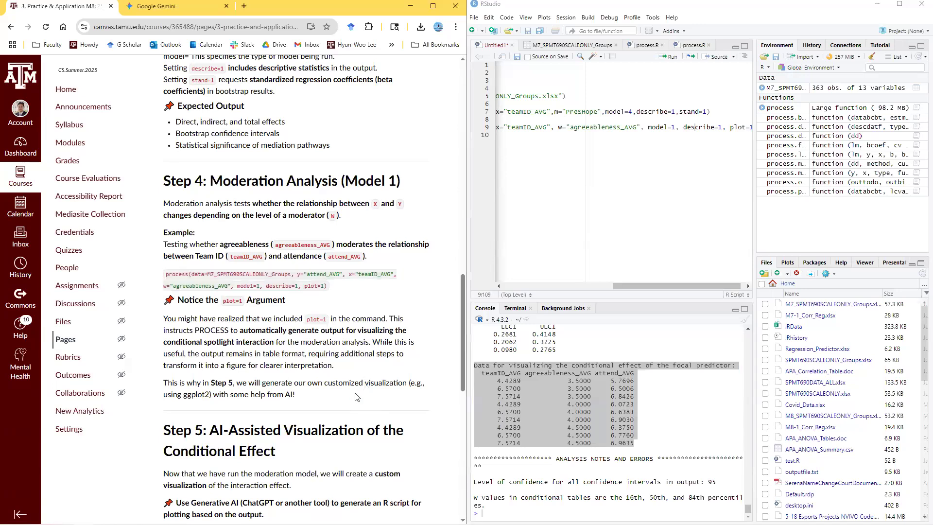
scroll(357, 395, "down", 1)
scroll(330, 358, "down", 4)
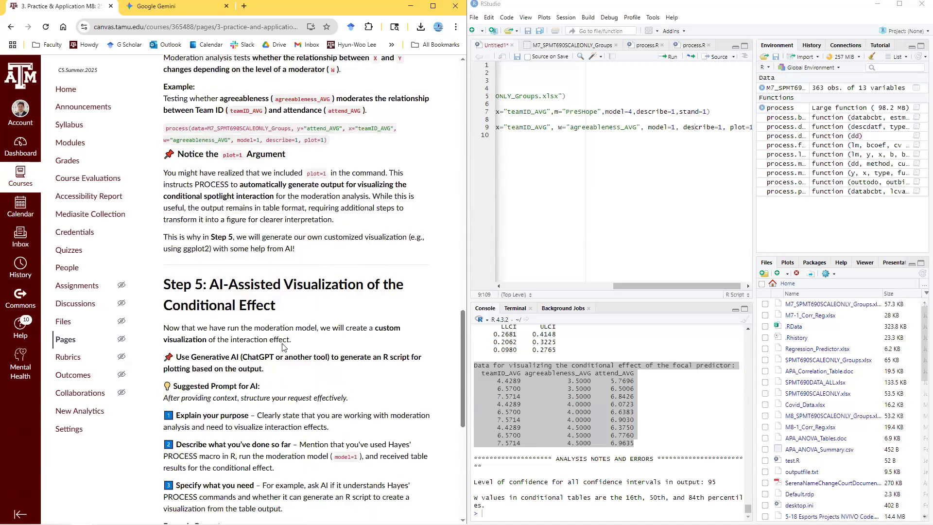
left_click_drag(166, 229, 299, 246)
left_click(299, 271)
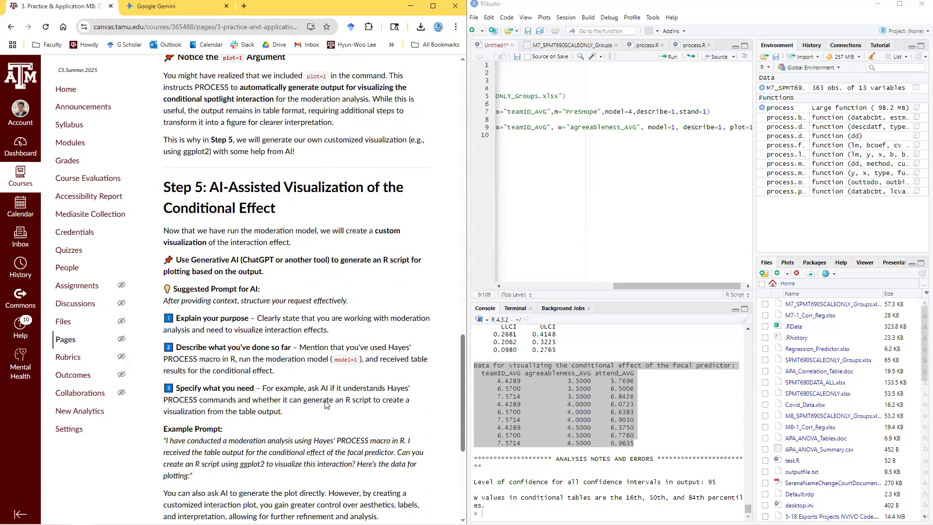
scroll(324, 416, "down", 1)
scroll(233, 407, "down", 1)
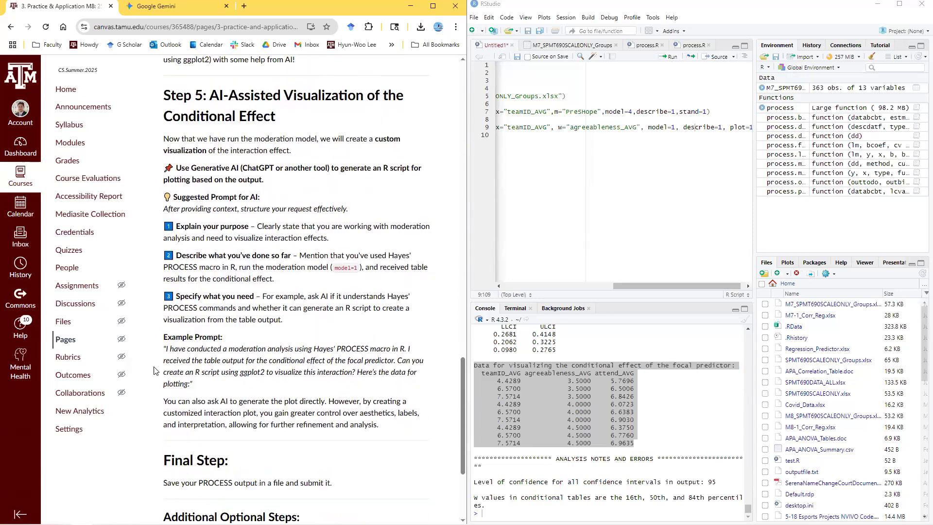
left_click_drag(165, 344, 194, 378)
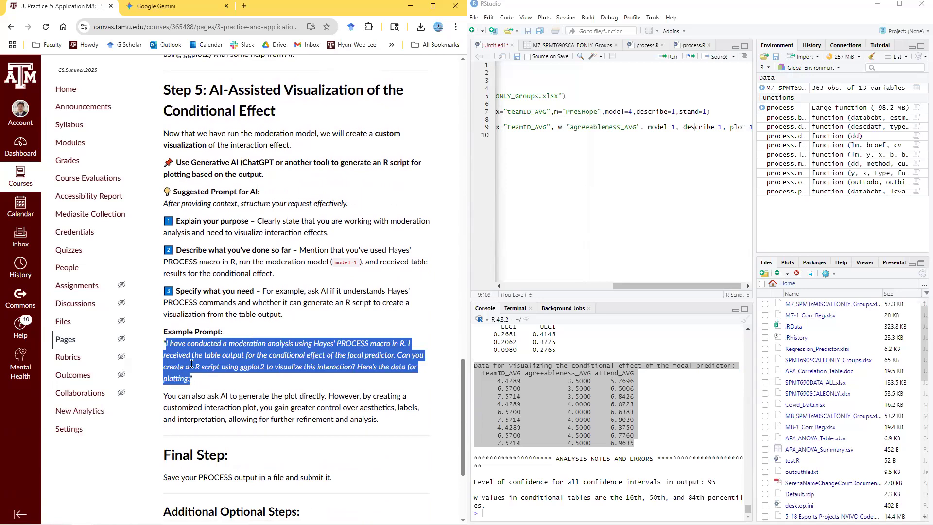
left_click(193, 346)
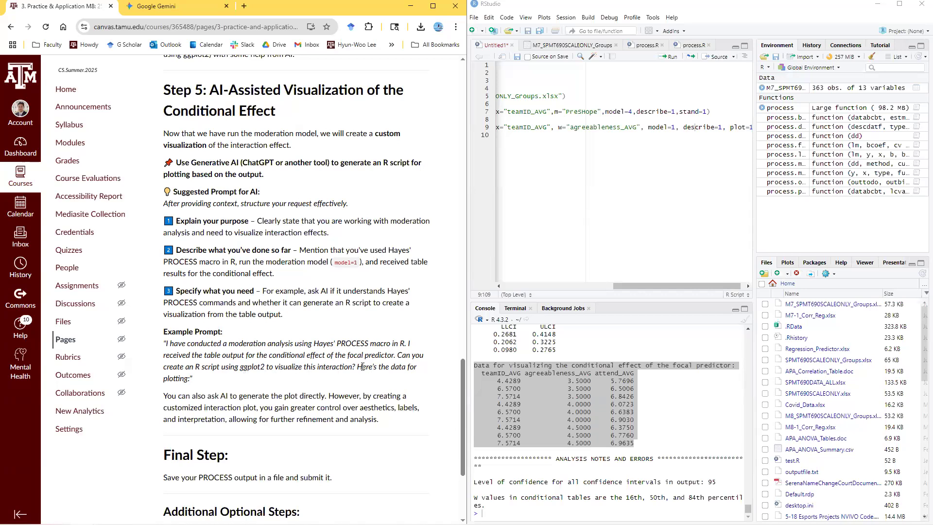
- Relate the plot=1 argument in the Model 1 command to the visualization data table in the console output
left_click_drag(647, 444, 473, 371)
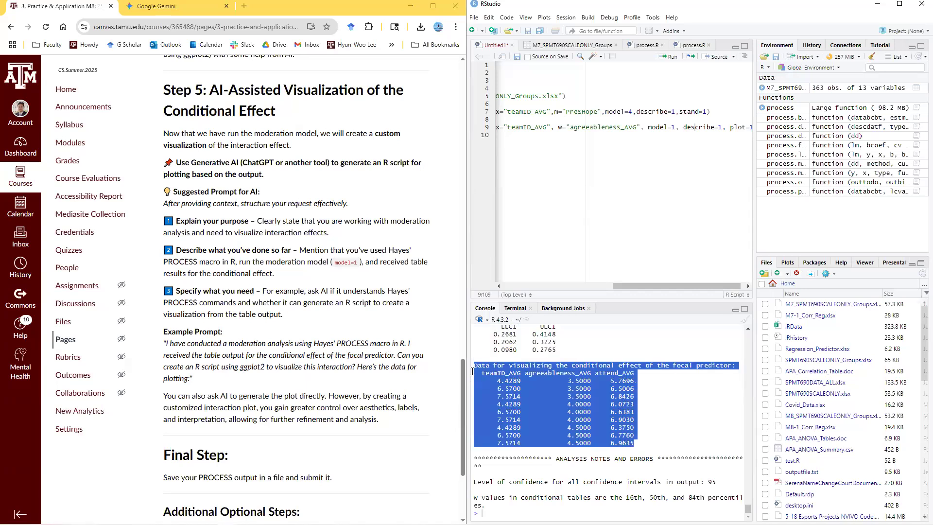
left_click_drag(731, 127, 747, 126)
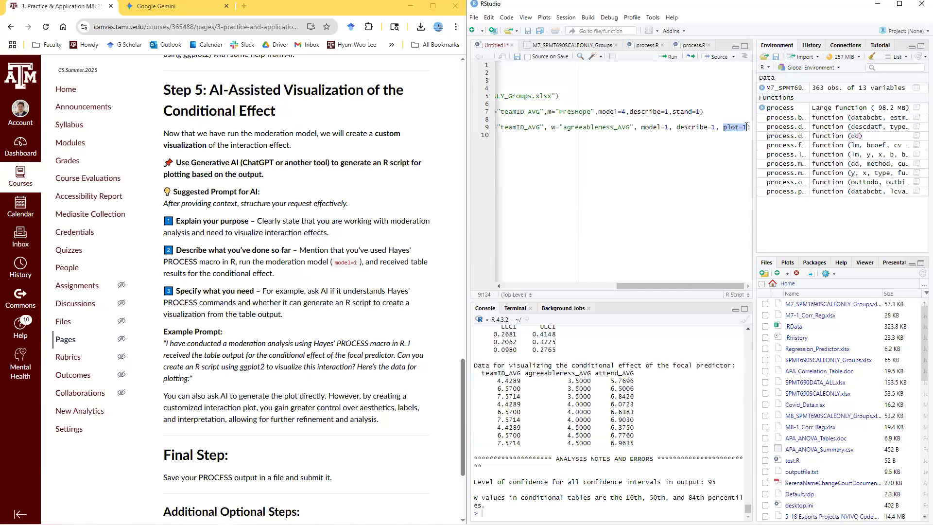
left_click_drag(636, 443, 473, 366)
left_click(507, 363)
scroll(620, 385, "up", 2)
scroll(535, 406, "up", 2)
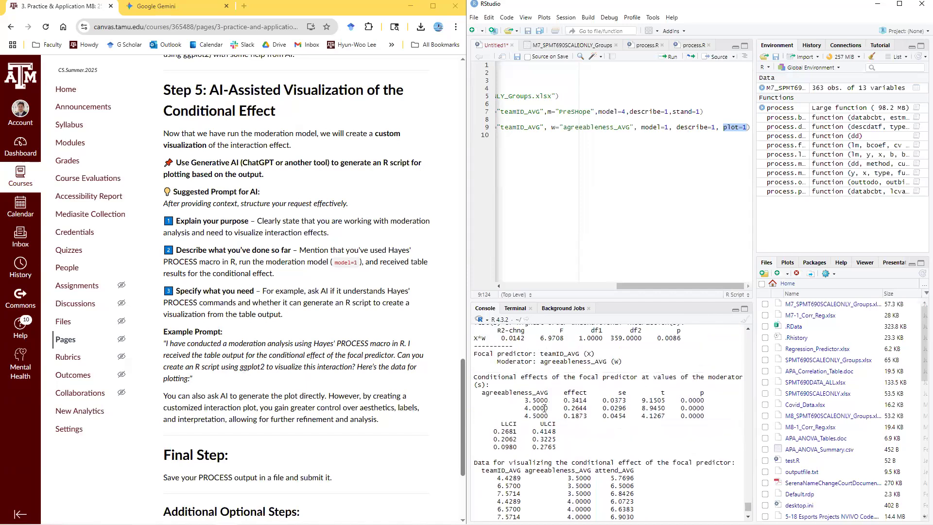
scroll(614, 416, "down", 4)
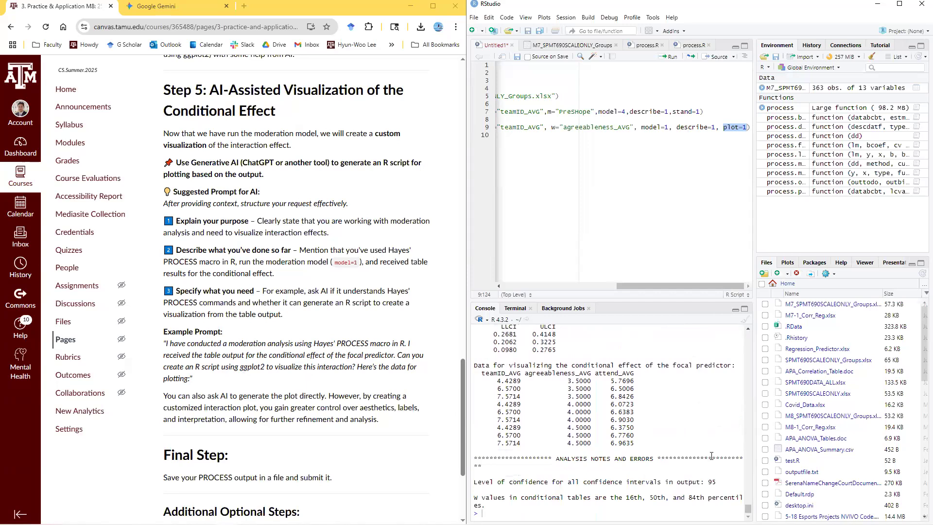
left_click_drag(637, 444, 474, 365)
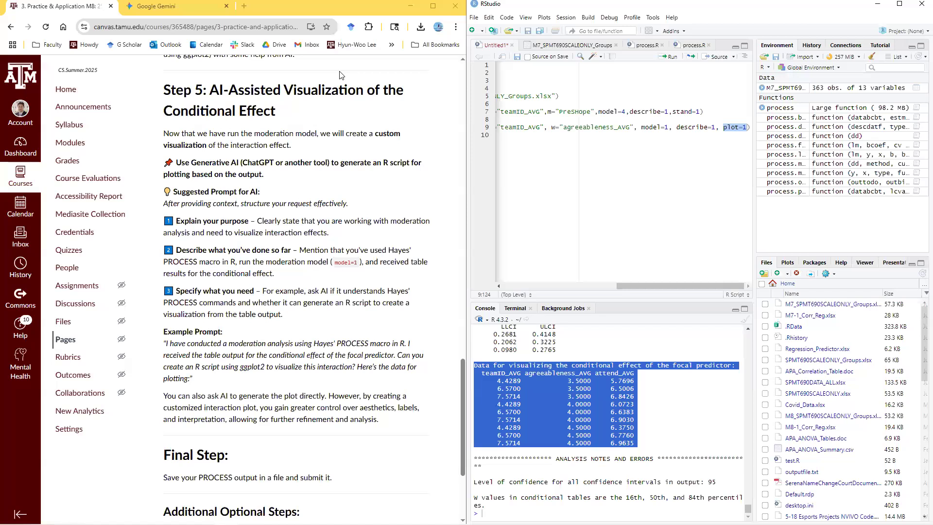
- Look at the Gemini chat page and reread the example prompt's ggplot2 request on the course page
left_click(195, 6)
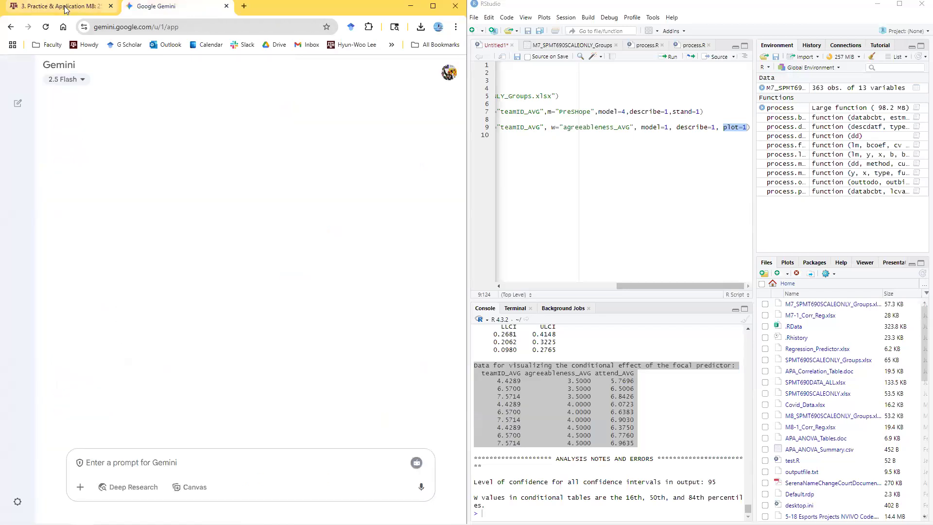
left_click(65, 6)
left_click_drag(191, 380, 169, 343)
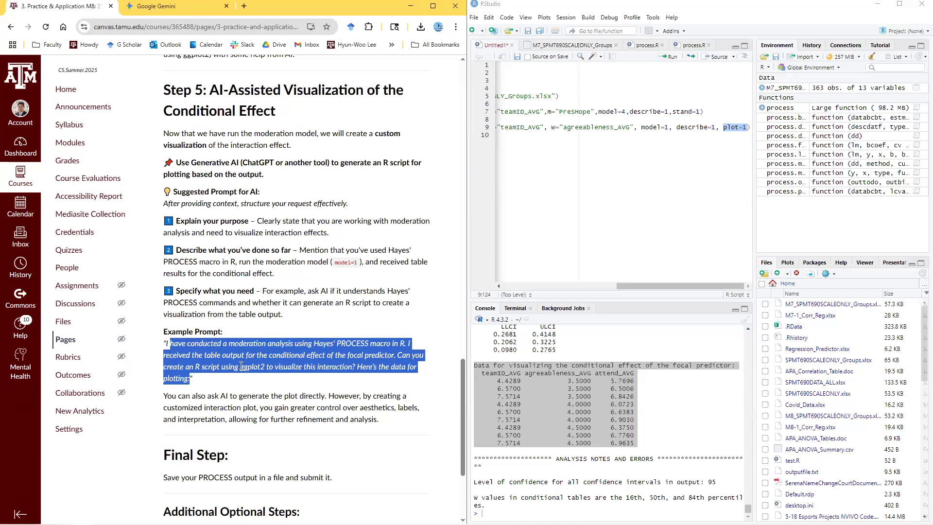
left_click(271, 366)
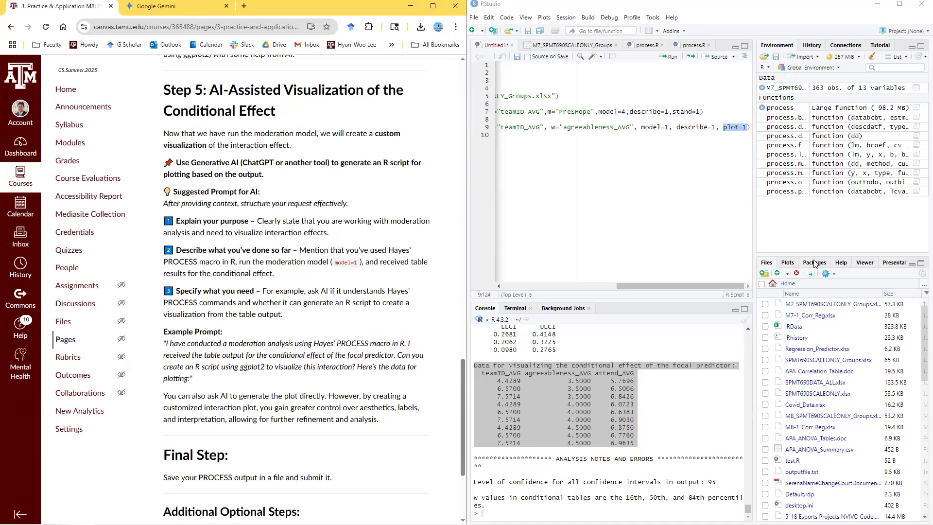
- Find the ggplot2 package in RStudio's installed packages and load it
left_click(816, 265)
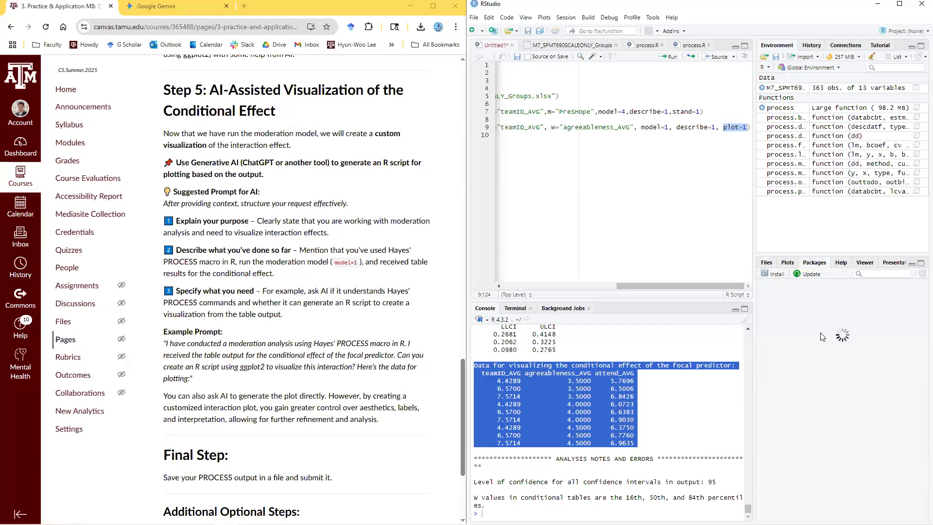
scroll(833, 456, "down", 10)
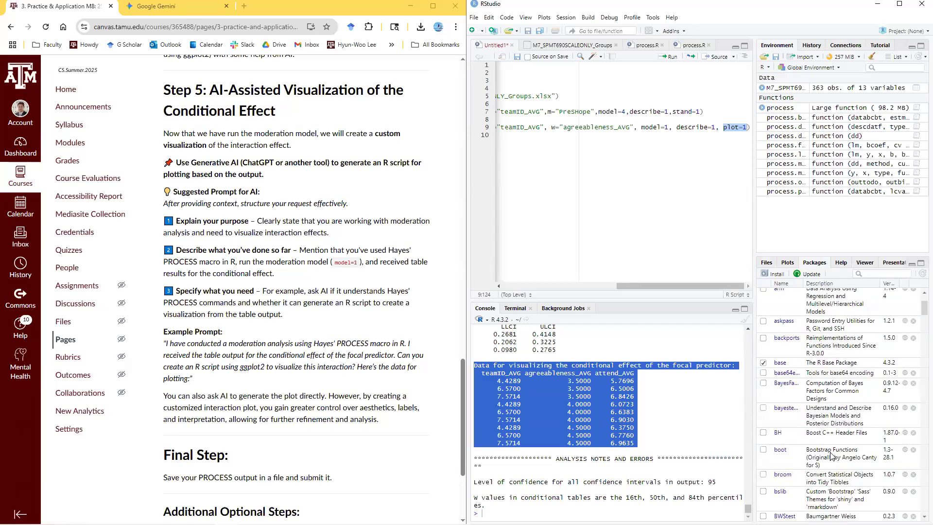
scroll(833, 456, "up", 4)
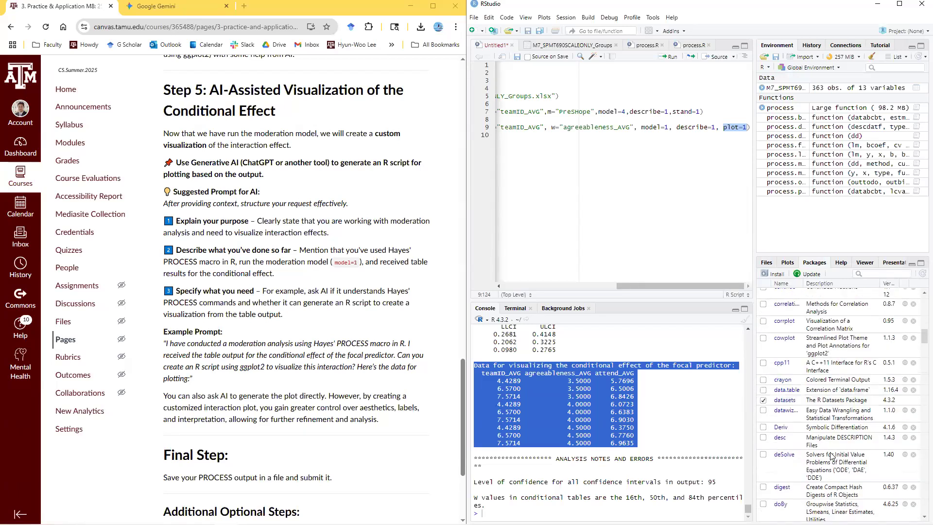
scroll(832, 455, "down", 8)
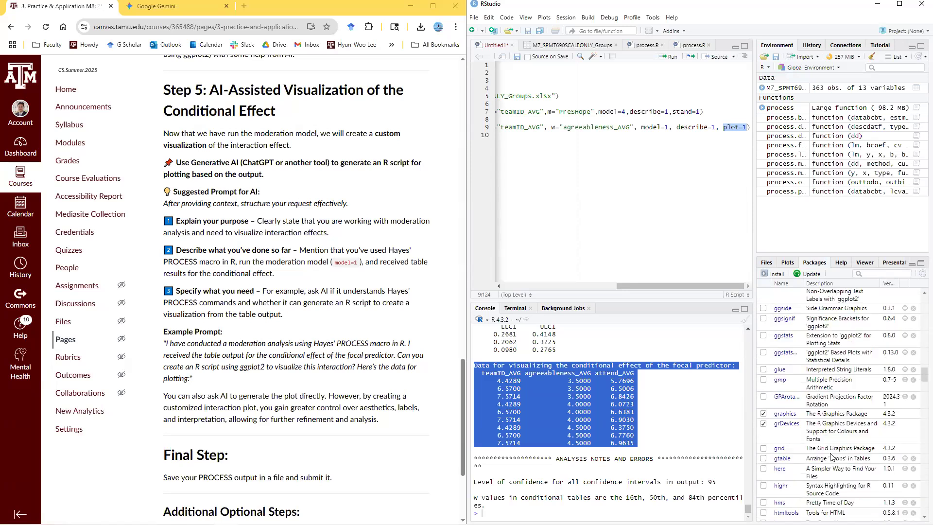
scroll(832, 399, "up", 4)
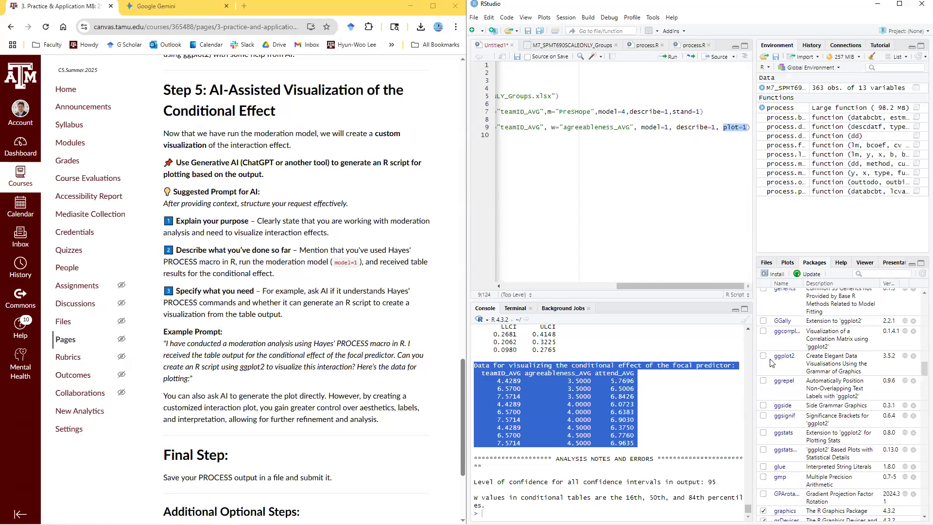
left_click(764, 357)
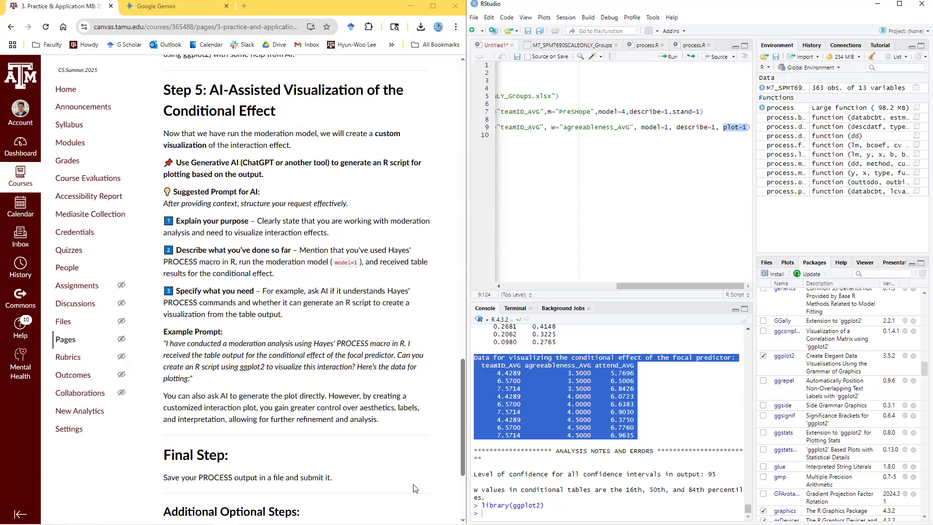
- Copy the course page's example prompt into a Gemini prompt and add a line break after "Here's the data for plotting:"
left_click_drag(166, 343, 190, 379)
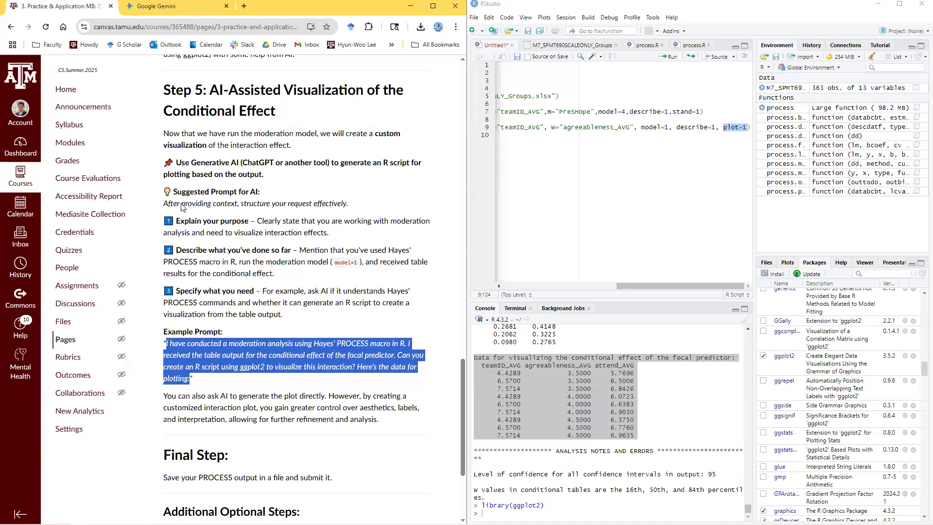
left_click(165, 7)
left_click(127, 461)
type("I have conducted a moderation analysis using Hayes' PROCESS macro in R. I received the table output for the conditional effect of the focal predictor. Can you create an R script using ggplot2 to visualize this interaction? Here’s the data for plotting")
type(":")
key("shift+Return")
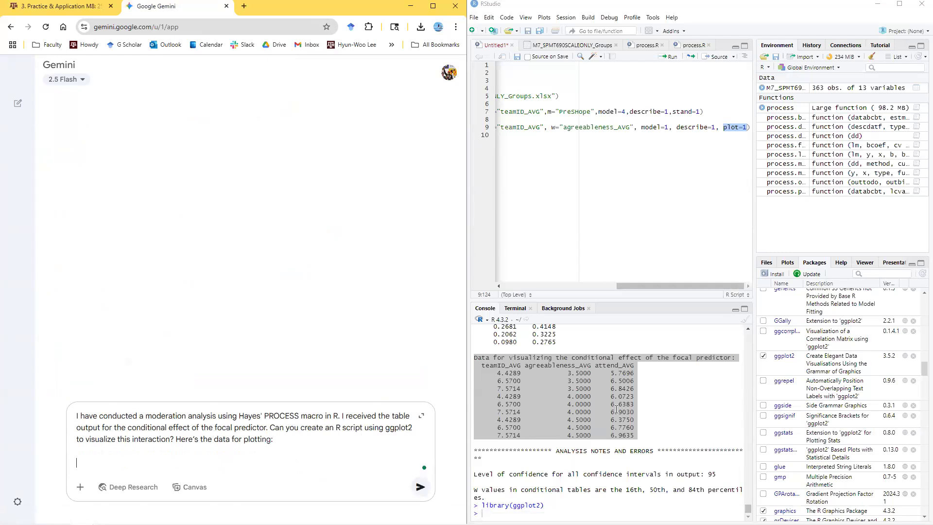
- Append the console's table of data for visualizing the conditional effect to the Gemini prompt and submit it
left_click(616, 410)
left_click_drag(637, 436, 474, 358)
key("ctrl+c")
left_click(328, 445)
key("ctrl+v")
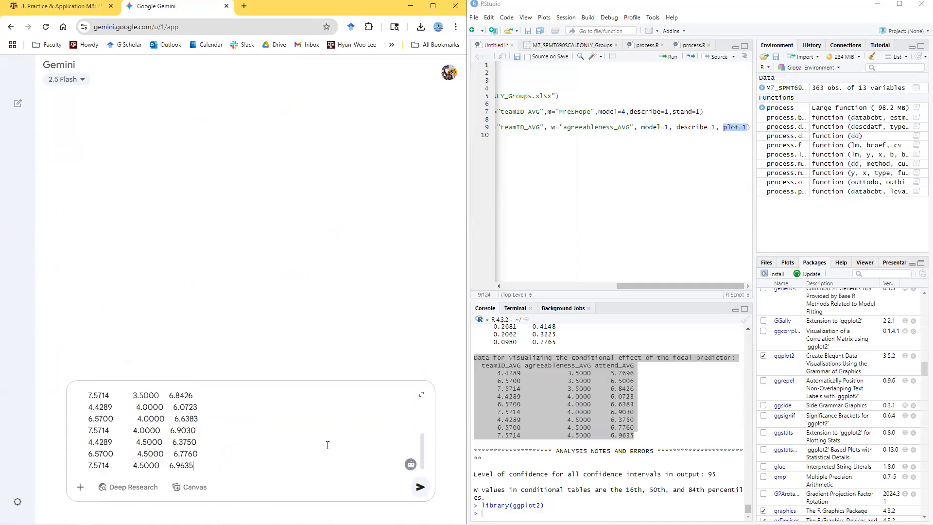
scroll(314, 453, "up", 3)
scroll(315, 418, "down", 3)
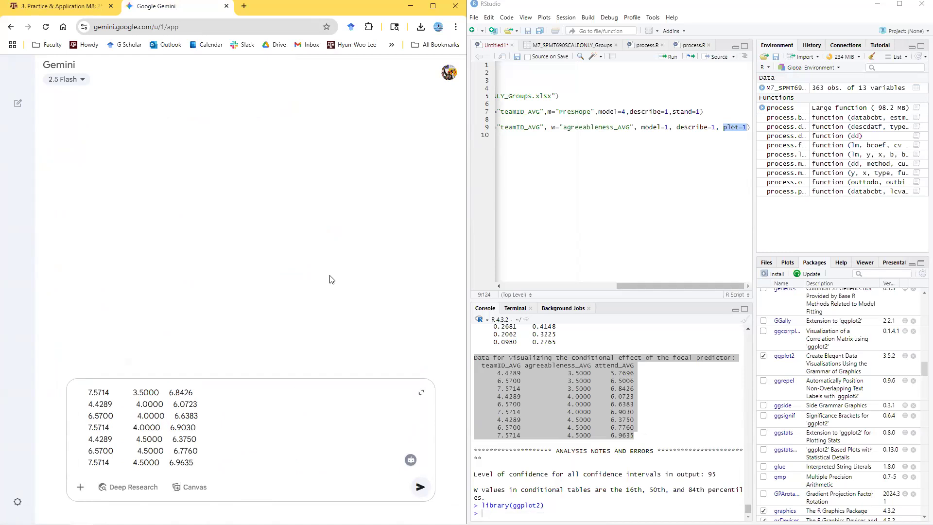
key("Return")
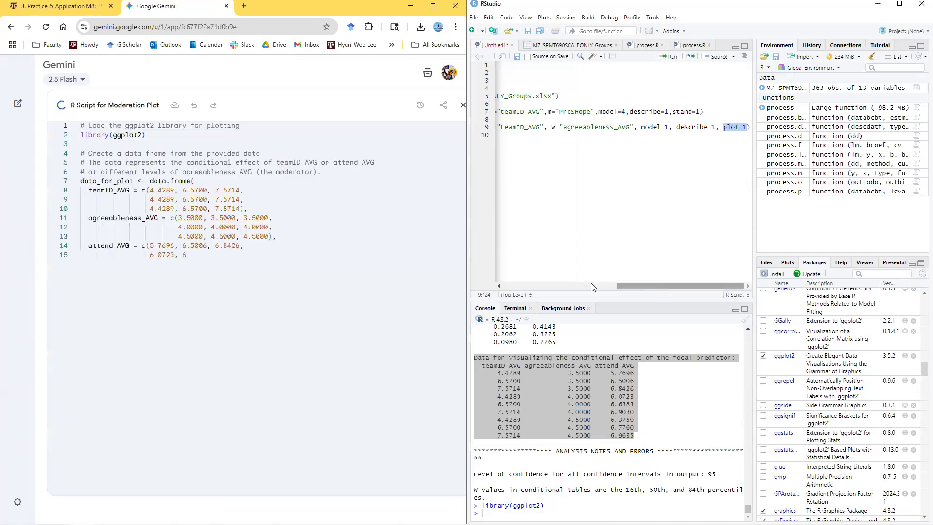
left_click(591, 287)
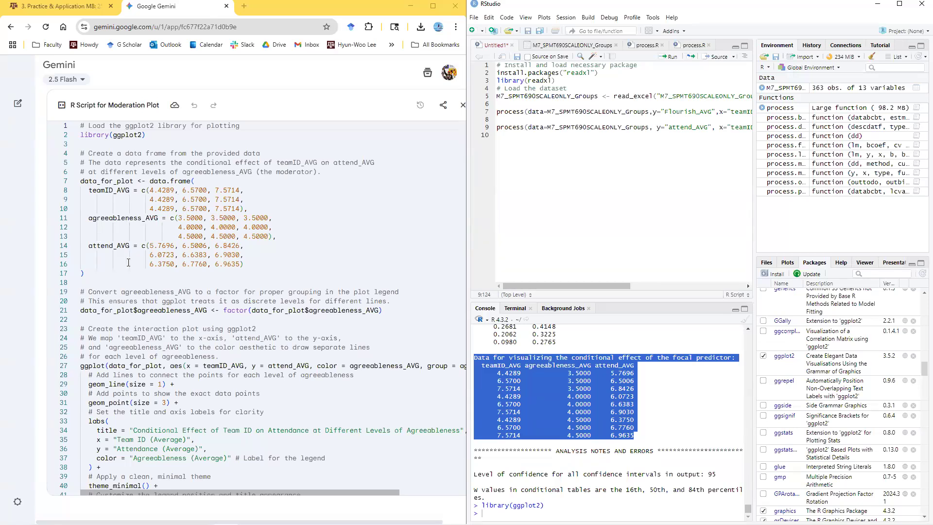
scroll(131, 351, "down", 3)
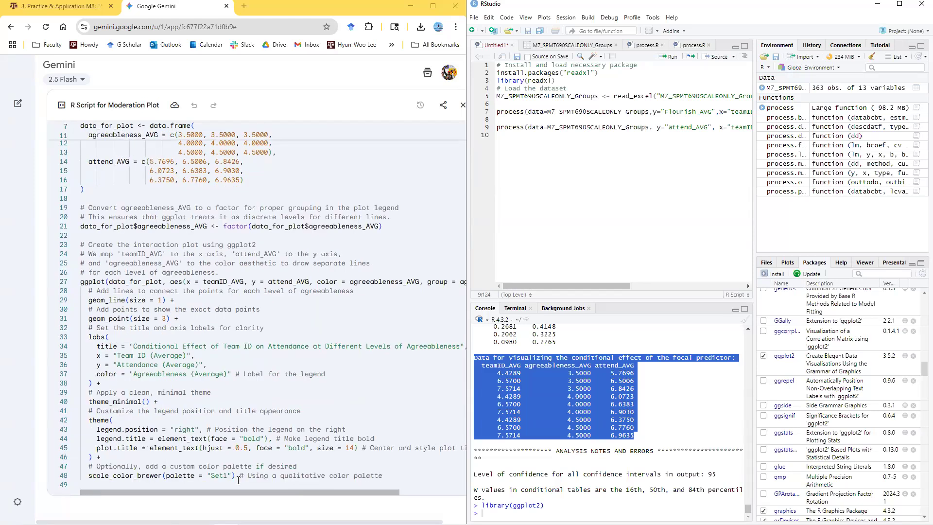
left_click_drag(111, 485, 80, 226)
scroll(97, 243, "up", 3)
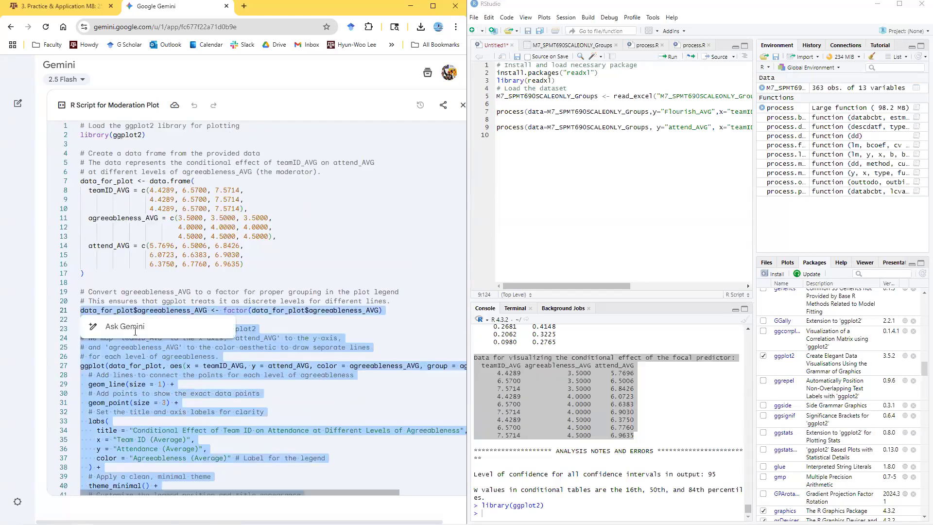
left_click(82, 126, "shift")
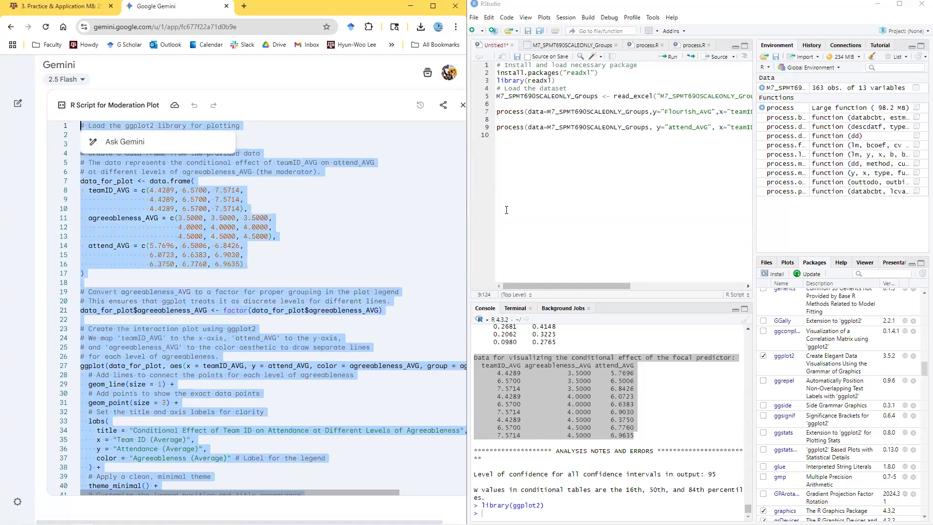
left_click(331, 224)
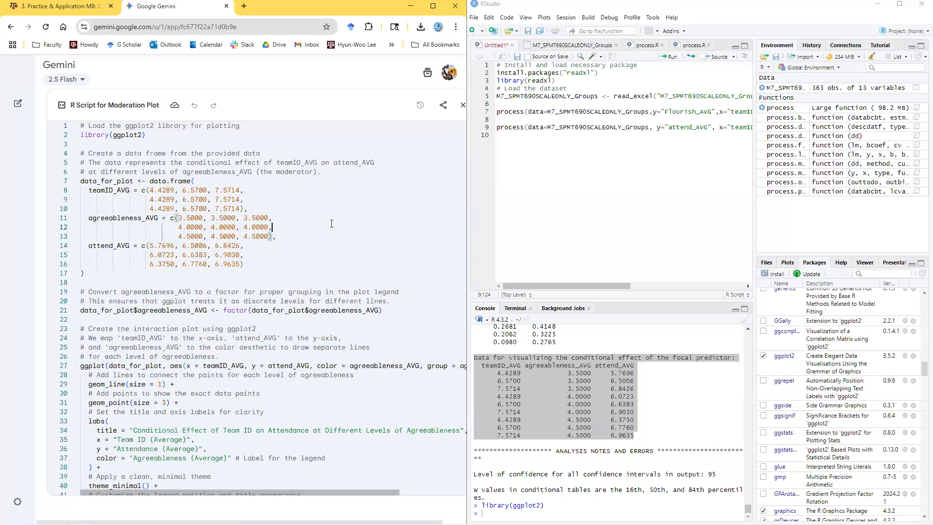
- Copy the Gemini script from below the library(ggplot2) line to its end and paste it under the last process command in the RStudio script
left_click_drag(112, 144, 82, 486)
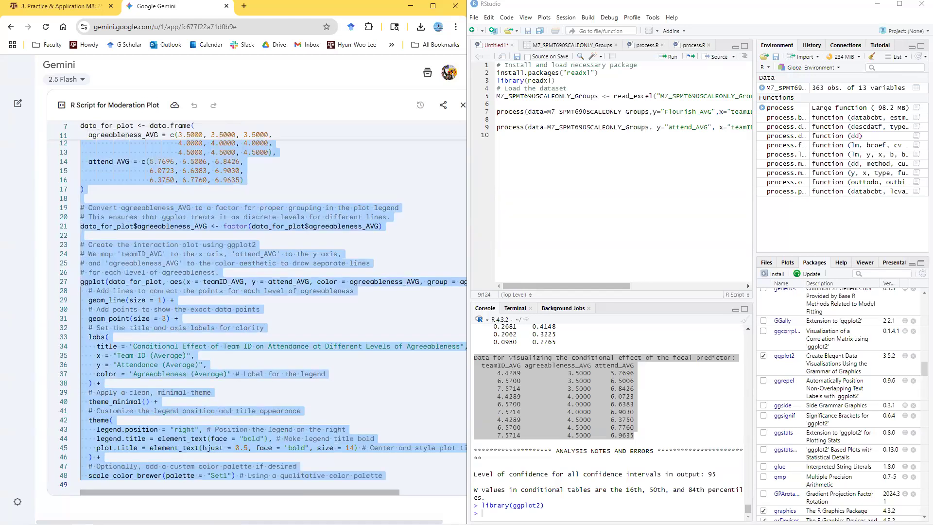
left_click(547, 170)
key("Return")
key("ctrl+v")
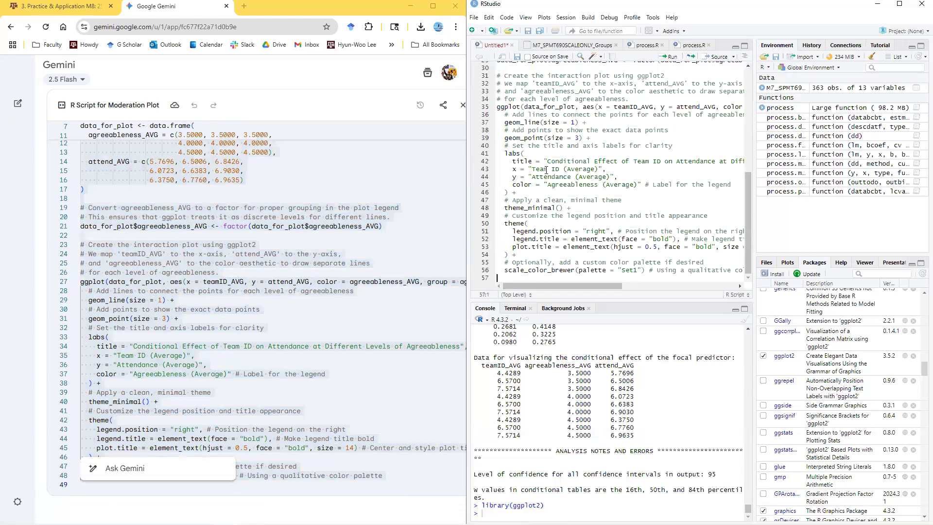
- Run the pasted plotting code from the "Create a data frame from the provided data" comment through the scale_color_brewer line
scroll(513, 157, "up", 5)
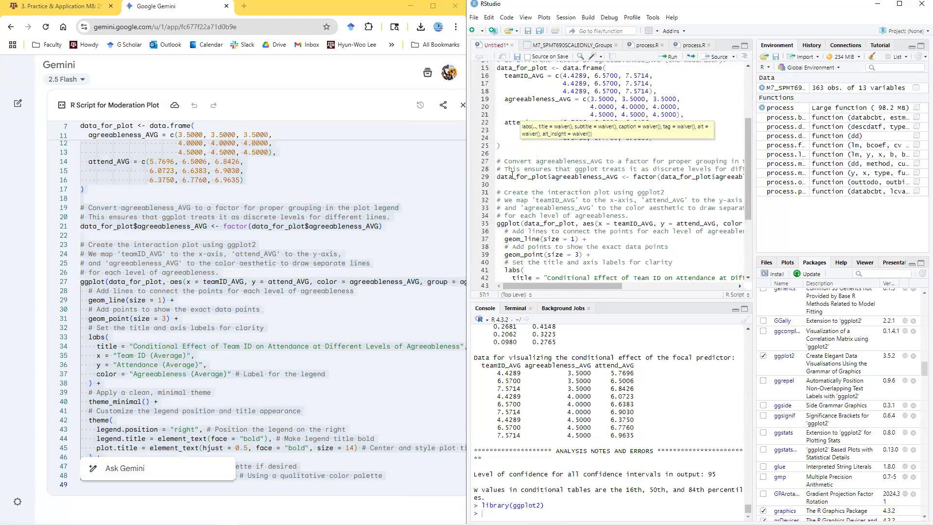
scroll(512, 175, "up", 4)
left_click(498, 132, "shift")
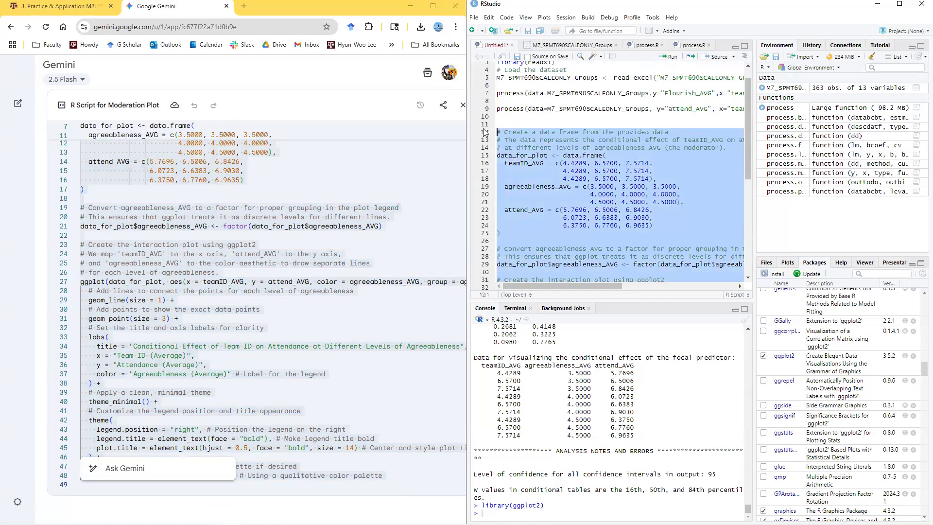
scroll(632, 161, "down", 9)
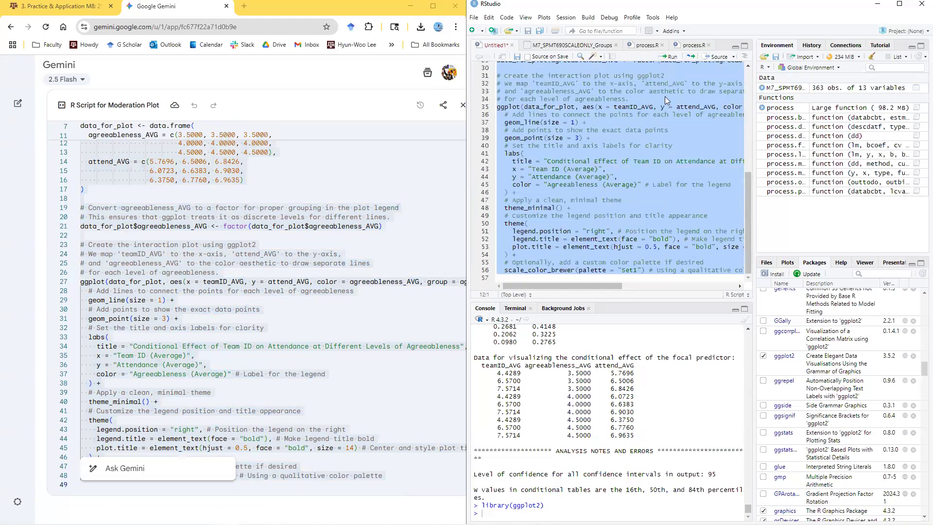
left_click(671, 57)
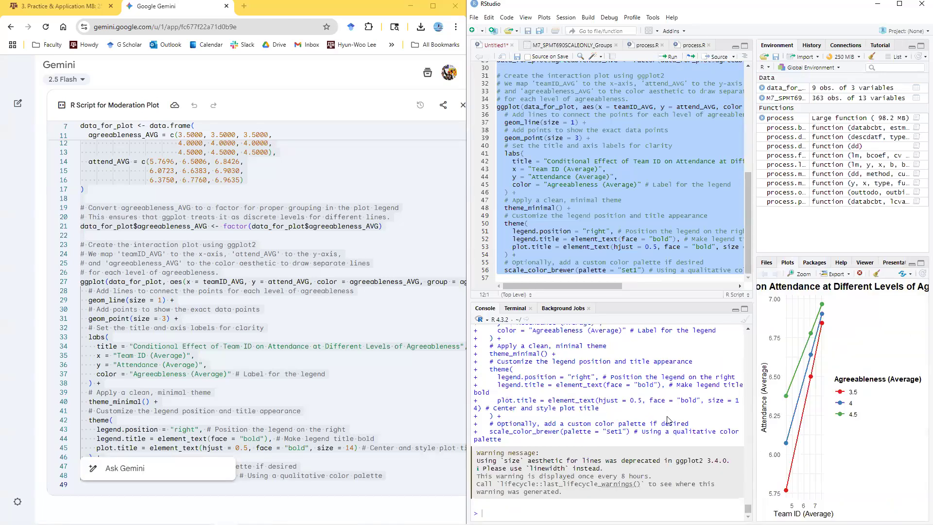
- Maximize the RStudio window to enlarge the interaction plot and look at the plot's export options without exporting
double_click(767, 9)
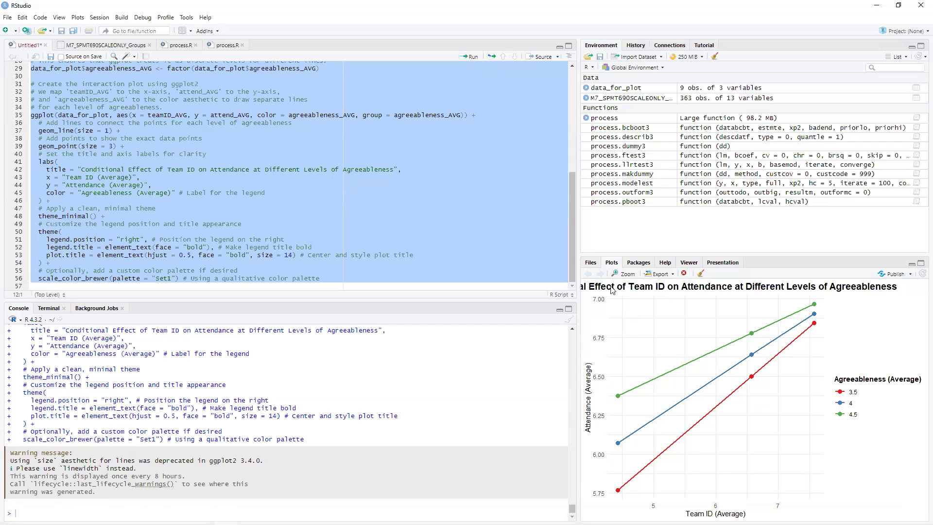
left_click(658, 275)
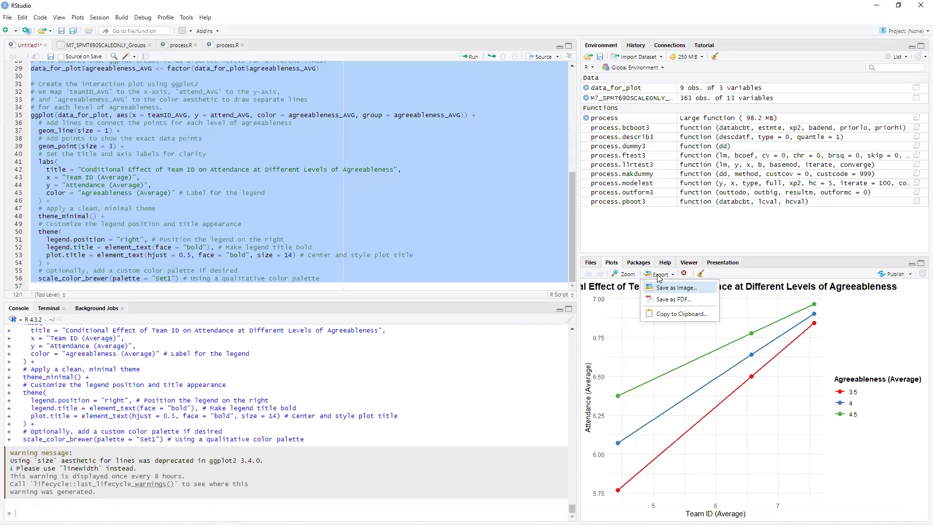
left_click(809, 335)
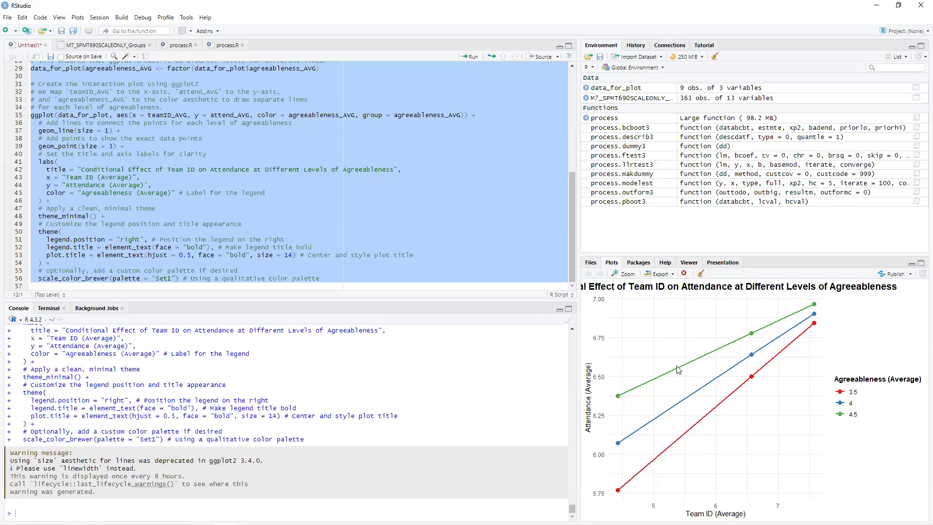
- Compare the console's conditional effects of teamID_AVG at each agreeableness_AVG level and the visualization data with the interaction plot
scroll(95, 433, "up", 10)
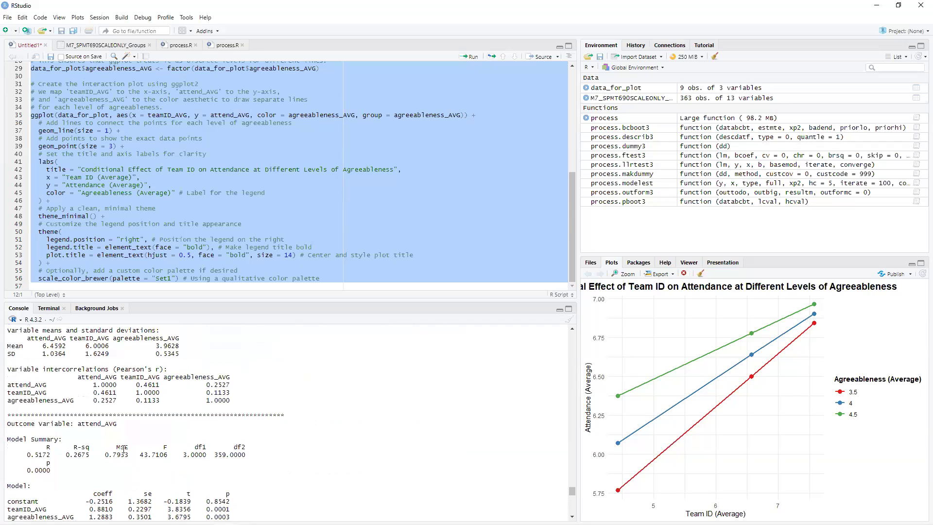
scroll(124, 449, "up", 2)
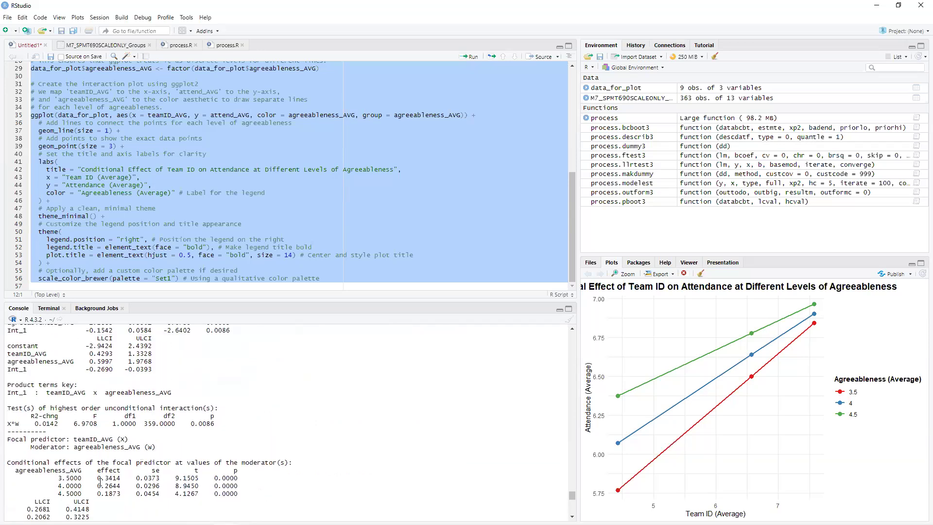
scroll(99, 481, "down", 2)
left_click_drag(58, 445, 121, 442)
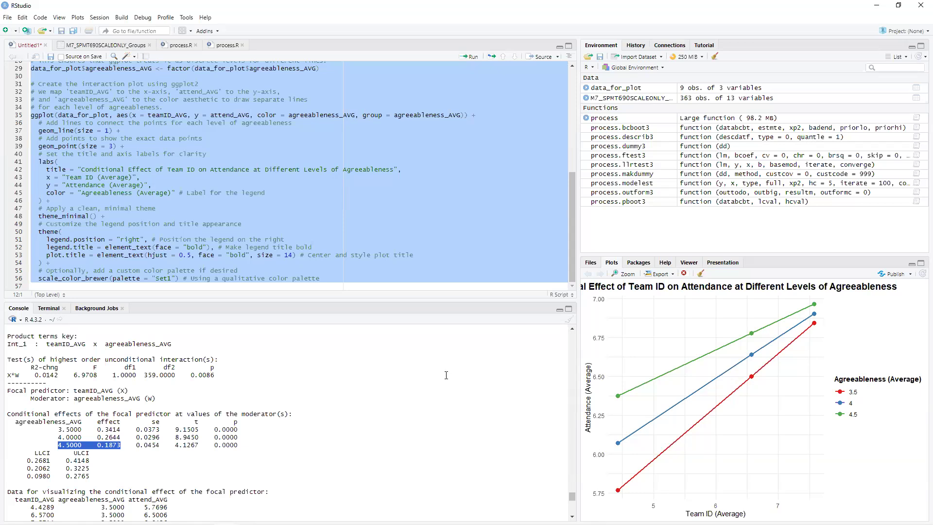
scroll(406, 400, "down", 4)
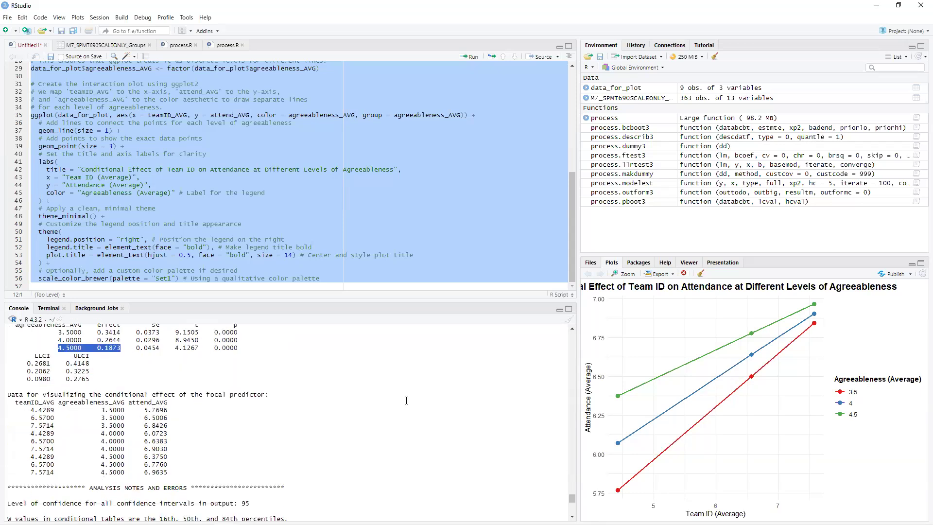
scroll(406, 400, "up", 2)
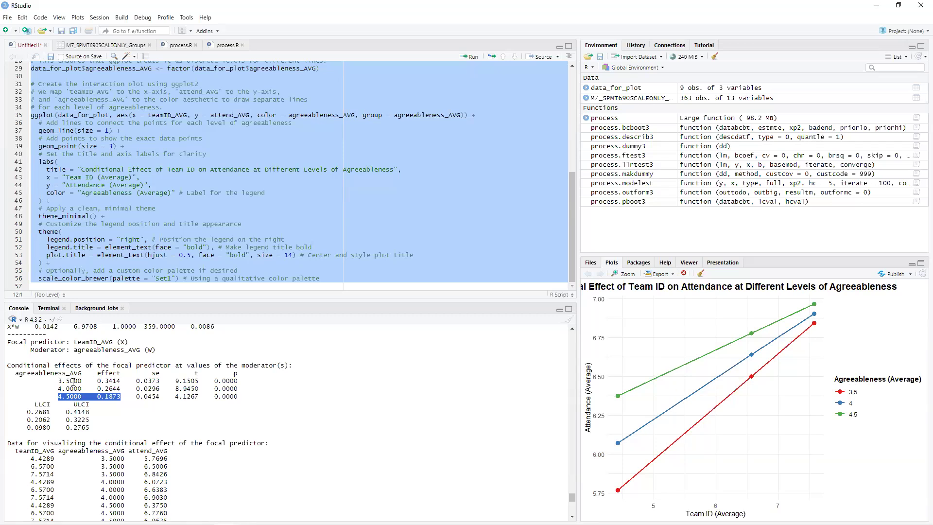
scroll(115, 390, "down", 2)
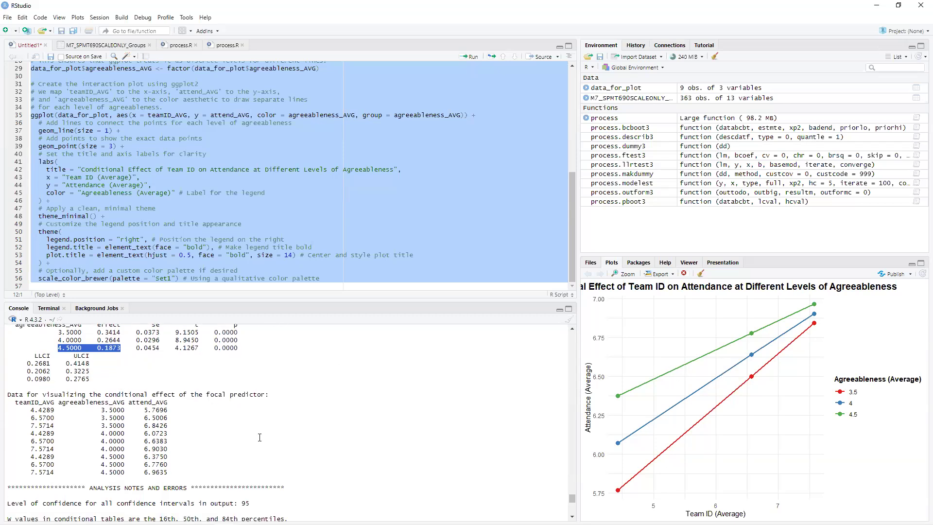
left_click(295, 441)
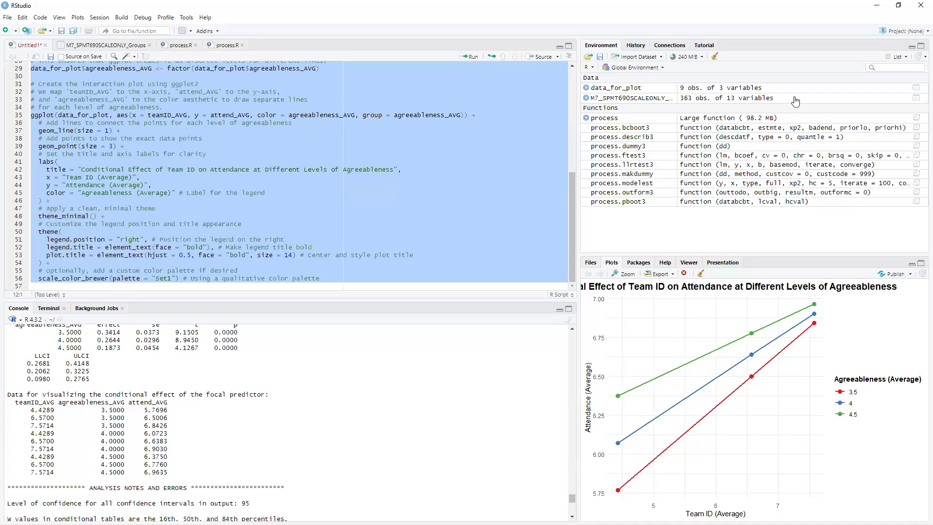
- Restore the RStudio window beside the browser and return to the course page's Final Step section
double_click(566, 12)
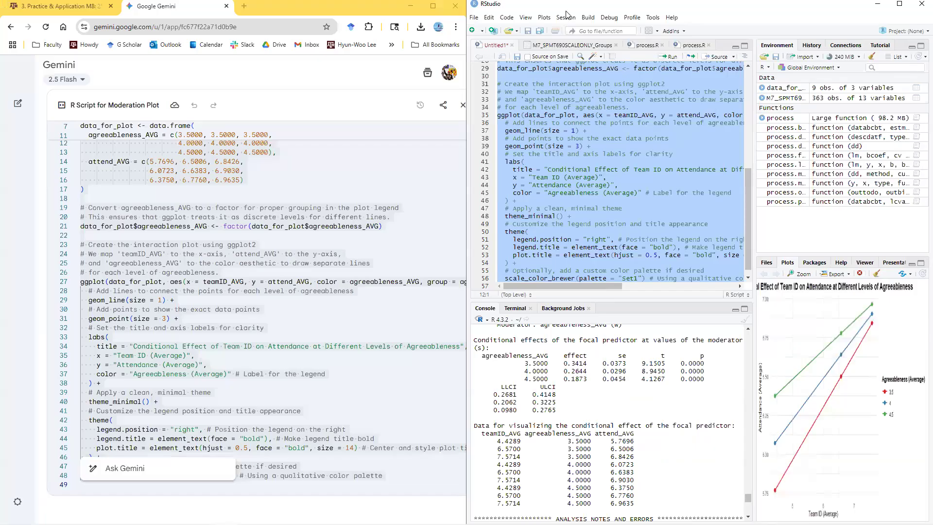
left_click(92, 7)
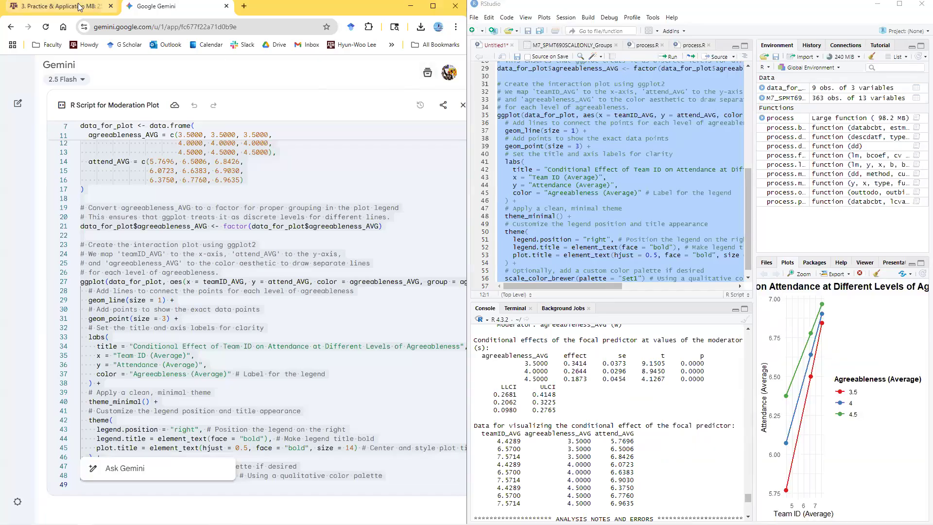
scroll(316, 235, "down", 4)
left_click(346, 263)
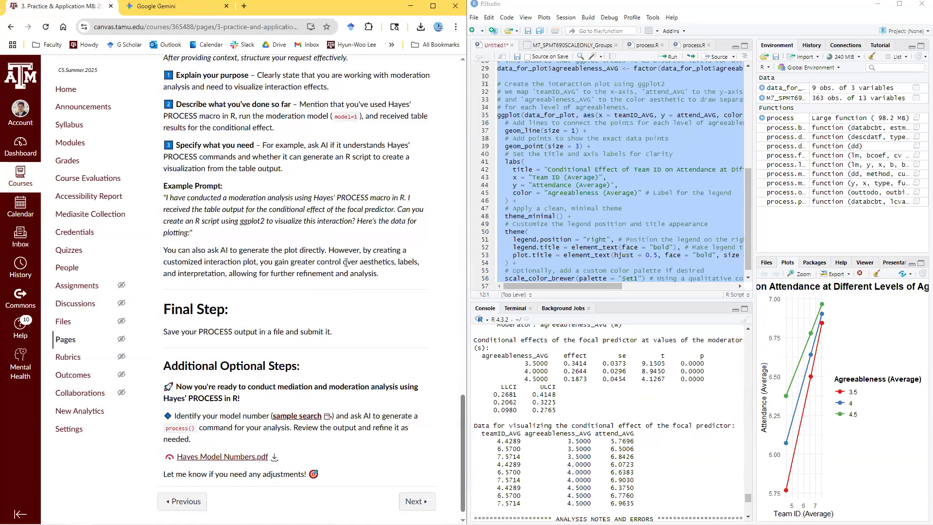
- Review the script's process commands and the console's PROCESS output against the course page's Final Step submission instruction
scroll(608, 260, "up", 7)
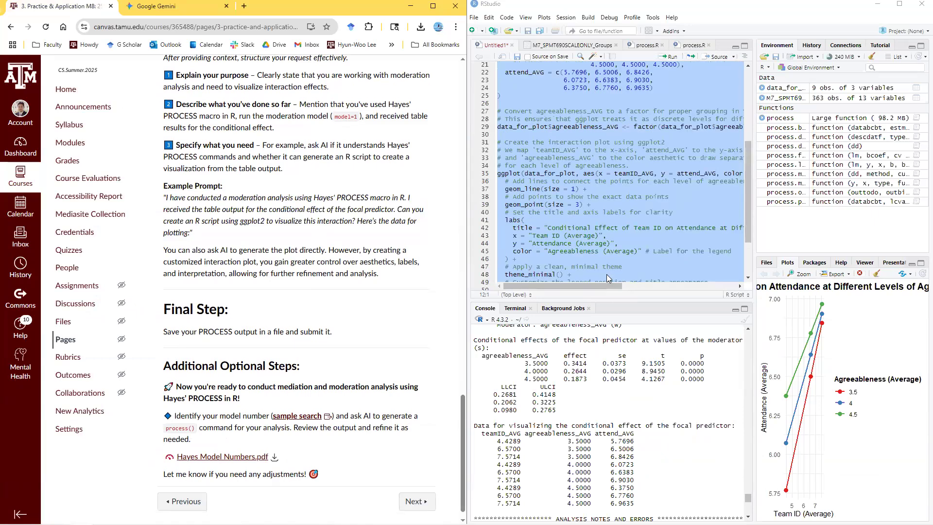
mouse_move(542, 103)
left_mouse_down()
mouse_move(535, 63)
mouse_move(536, 120)
mouse_move(526, 106)
left_mouse_up()
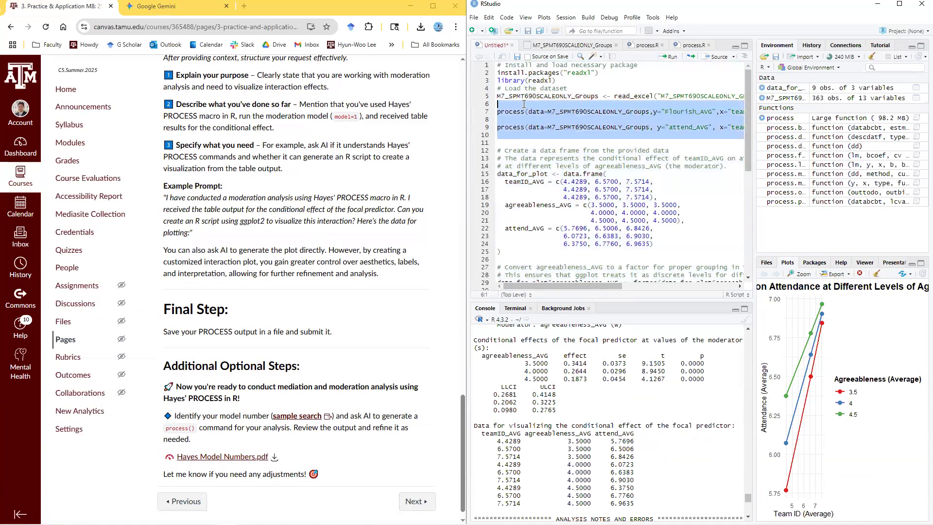
left_click(526, 105)
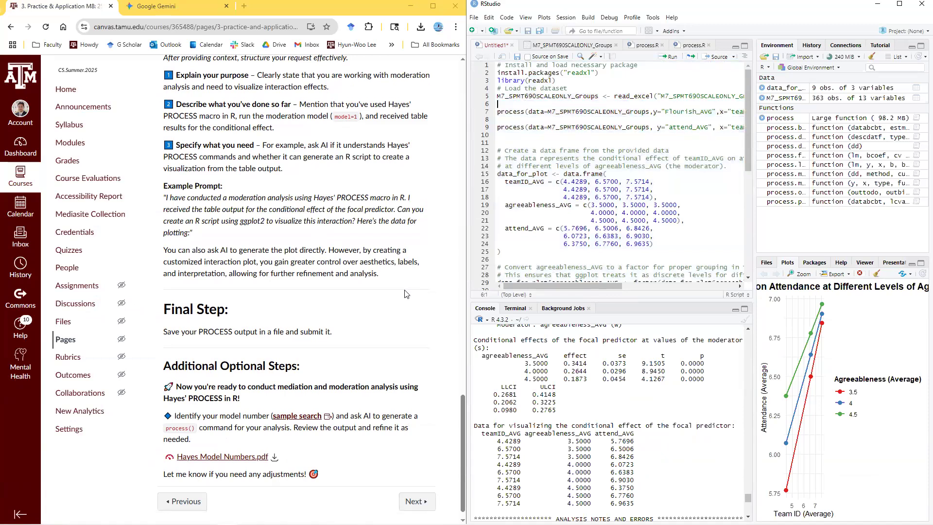
scroll(408, 293, "down", 1)
scroll(519, 379, "down", 4)
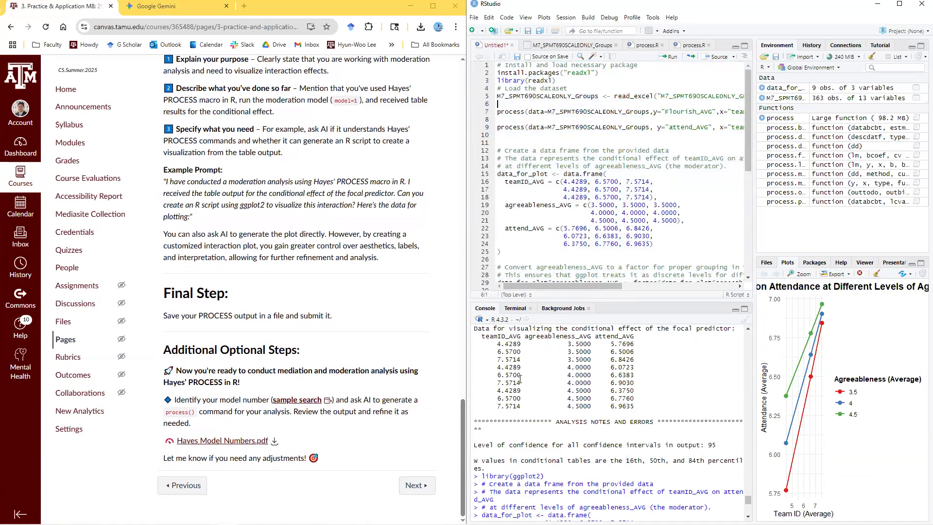
scroll(622, 363, "down", 5)
scroll(525, 354, "up", 7)
left_click_drag(532, 354, 633, 408)
left_click(633, 407)
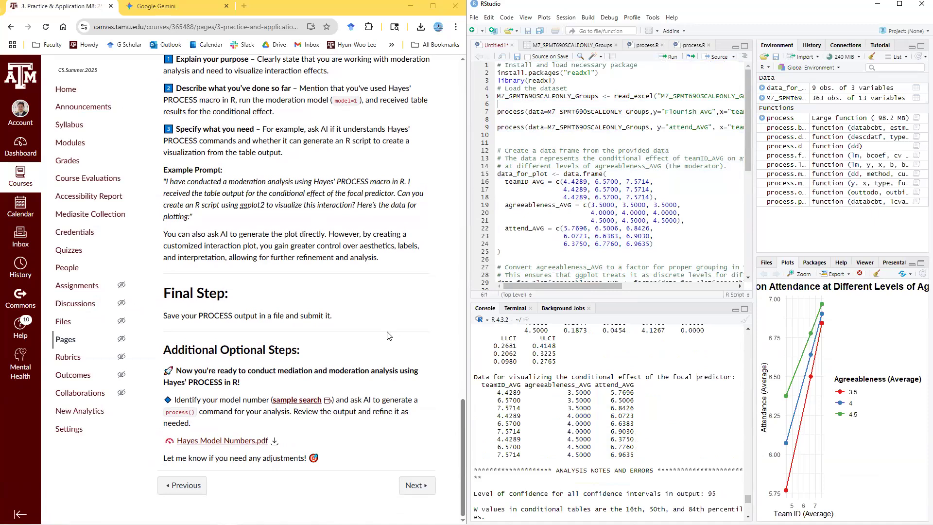
left_click_drag(333, 316, 163, 314)
left_click(349, 314)
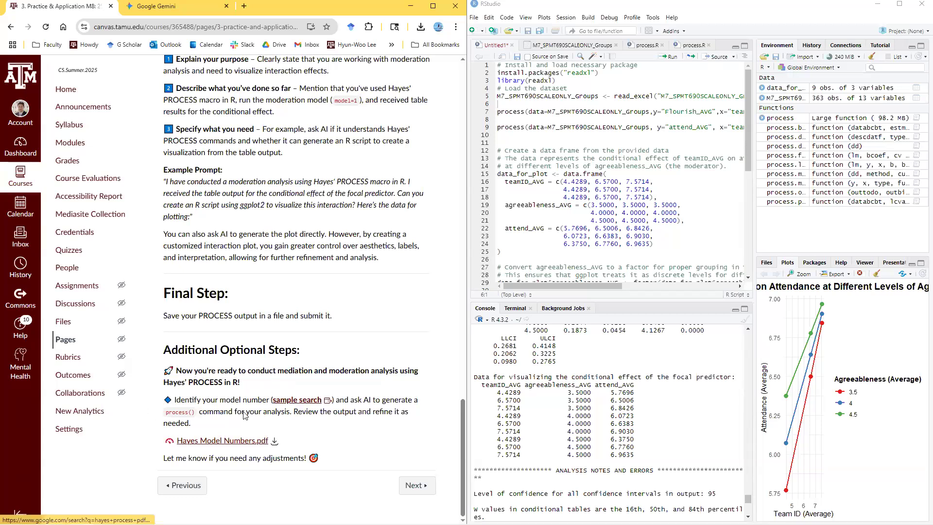
- Open the Process.R Commands page from the course modules and look through its table of arguments and example usages
left_click(78, 146)
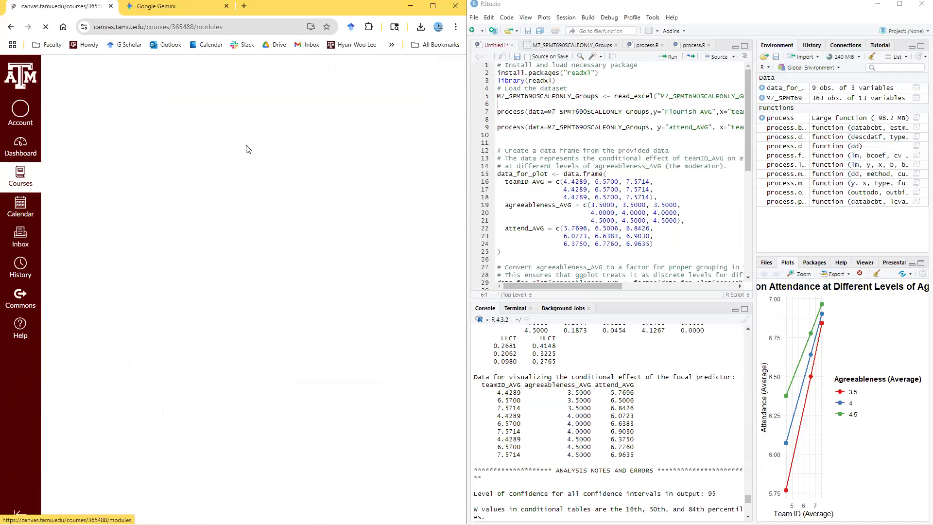
scroll(291, 349, "down", 3)
left_click_drag(266, 347, 242, 291)
left_click(238, 294)
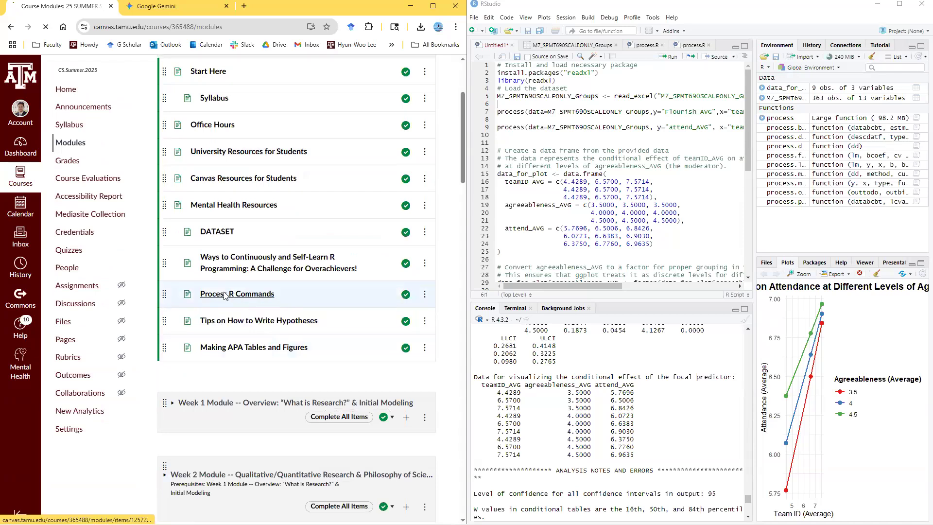
scroll(251, 338, "down", 15)
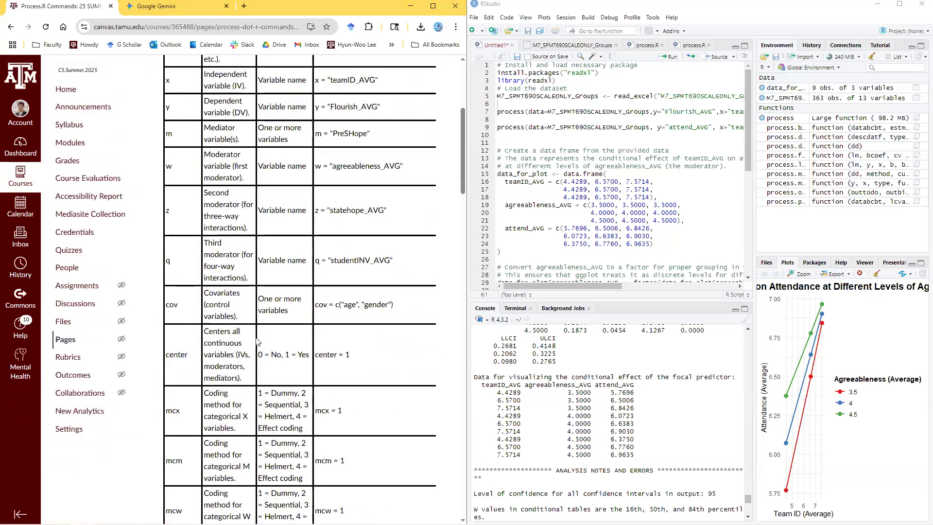
scroll(258, 339, "down", 10)
scroll(262, 355, "up", 20)
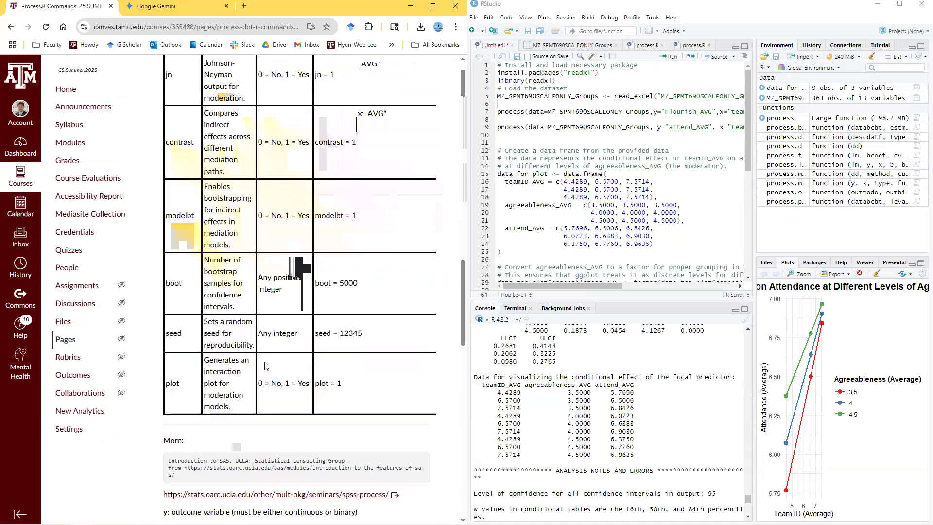
scroll(266, 371, "up", 7)
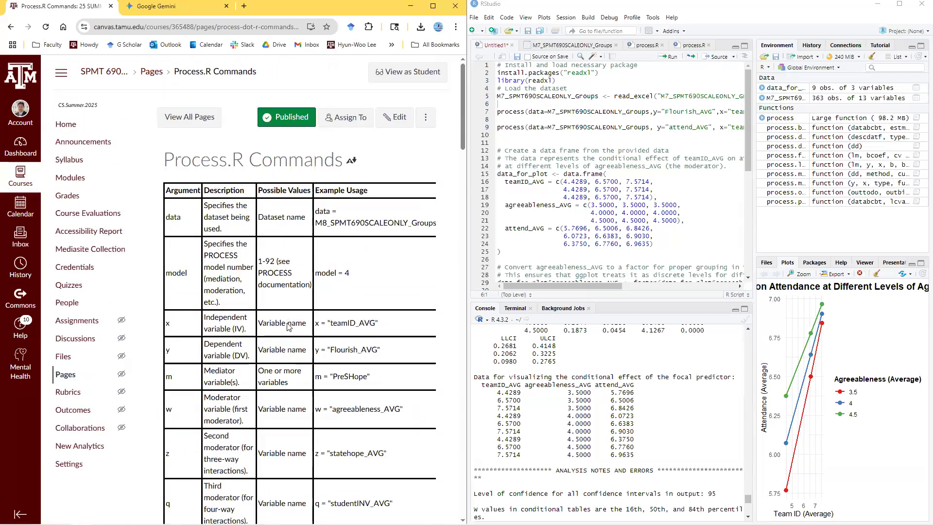
- Look over the rest of the Process.R Commands table and open the 3. Practice & Application M8 page from the Week 8 module
scroll(289, 326, "down", 15)
scroll(291, 350, "up", 5)
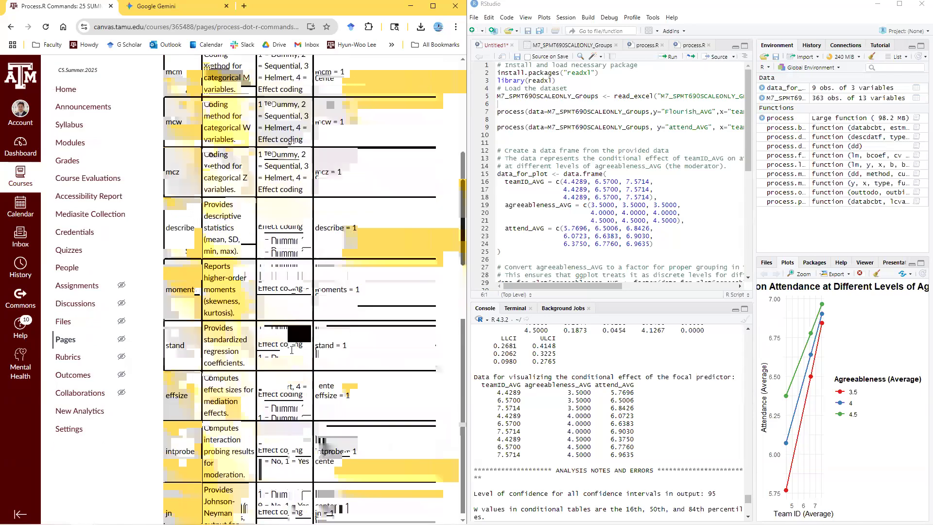
scroll(291, 350, "up", 10)
left_click(62, 178)
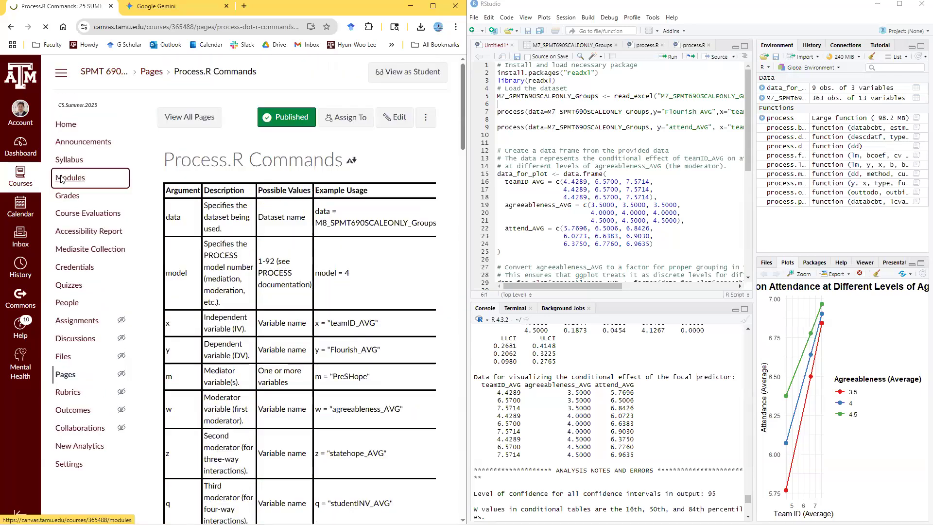
scroll(271, 333, "down", 10)
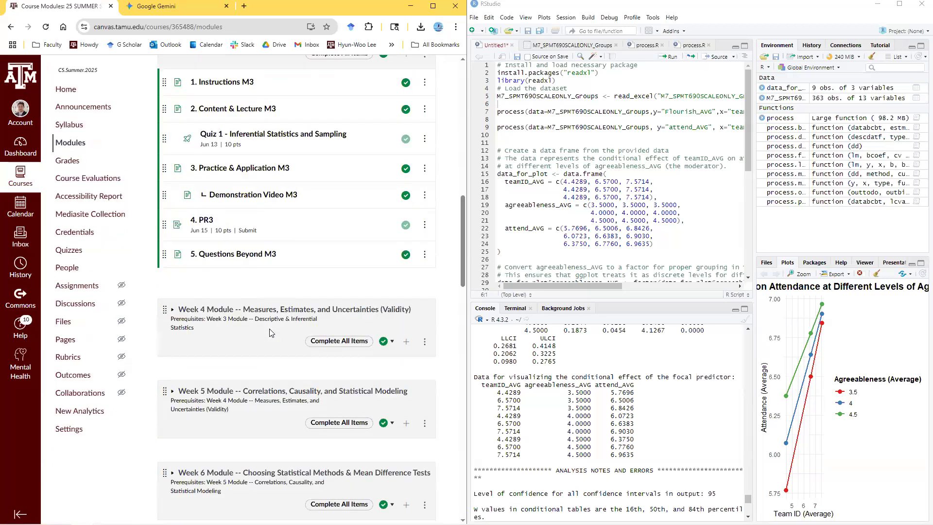
scroll(271, 332, "down", 8)
scroll(256, 401, "down", 1)
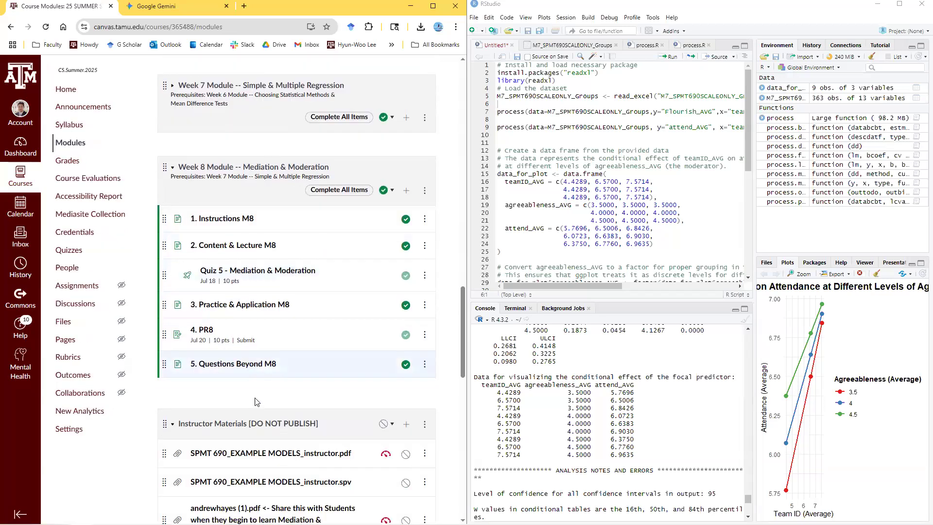
scroll(289, 391, "up", 3)
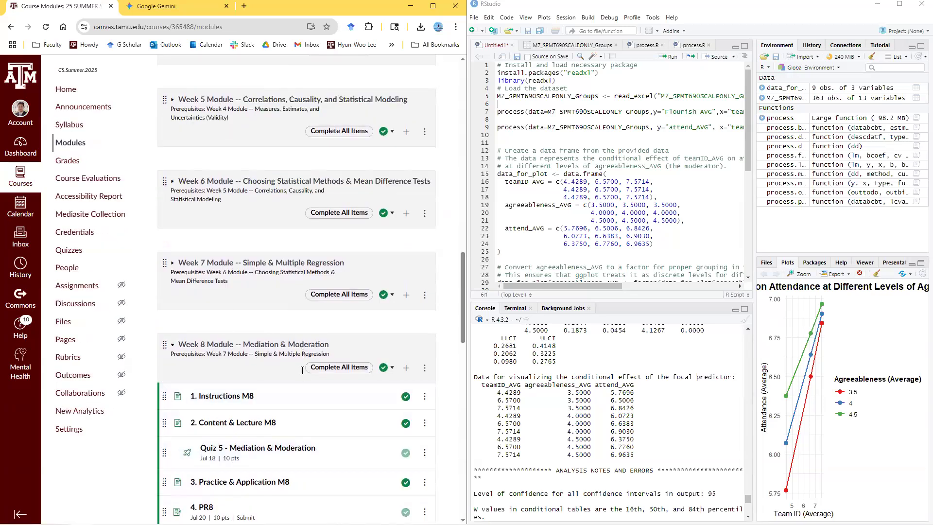
left_click(242, 483)
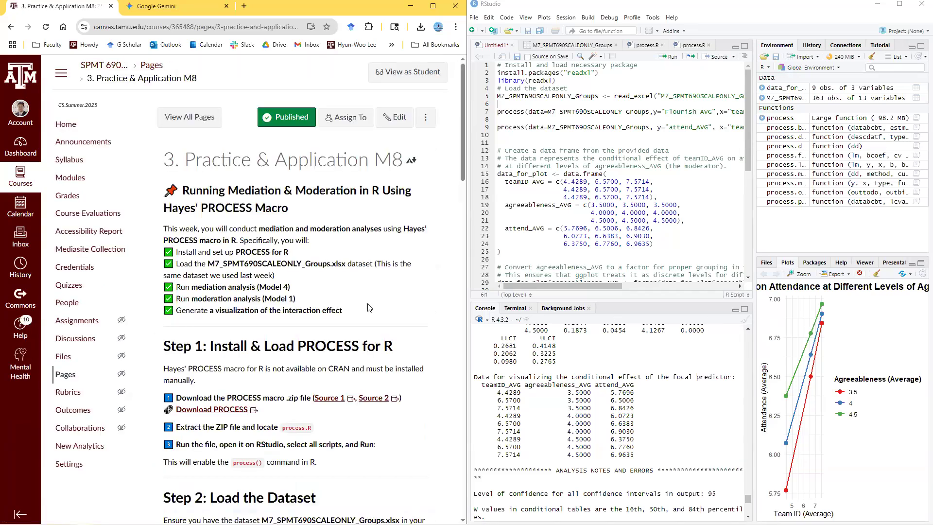
scroll(369, 307, "down", 2)
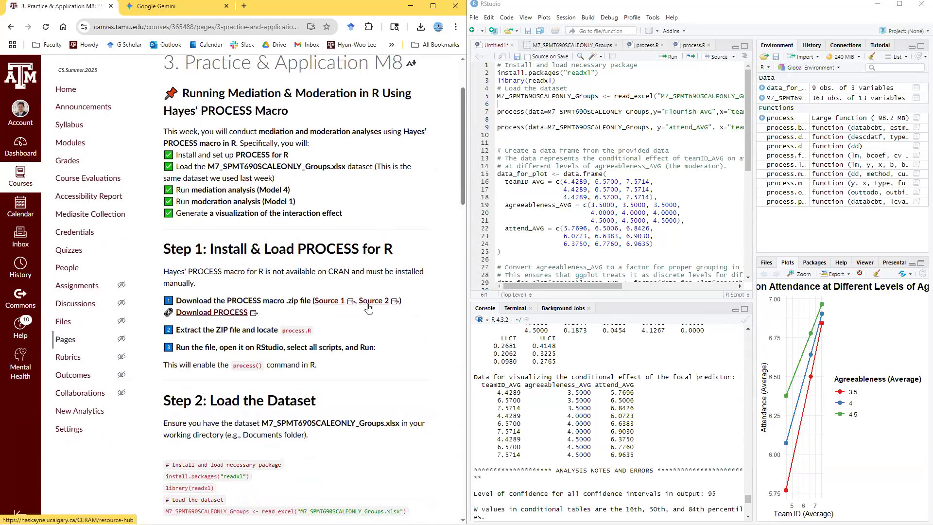